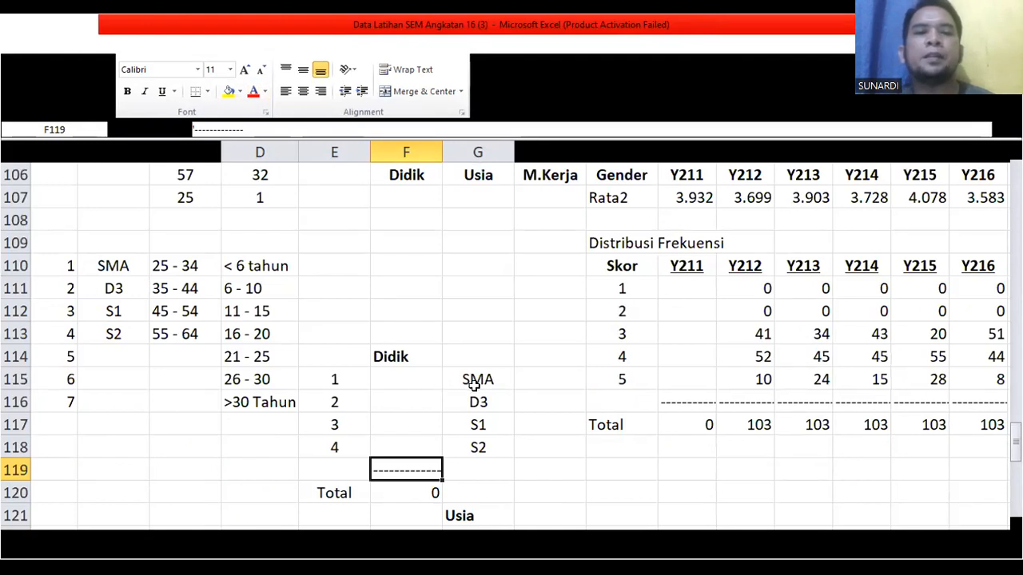
Step: Count the SMA respondents in F115 under Didik with COUNTIF over F3:F105, using E115 as the criterion
click(409, 381)
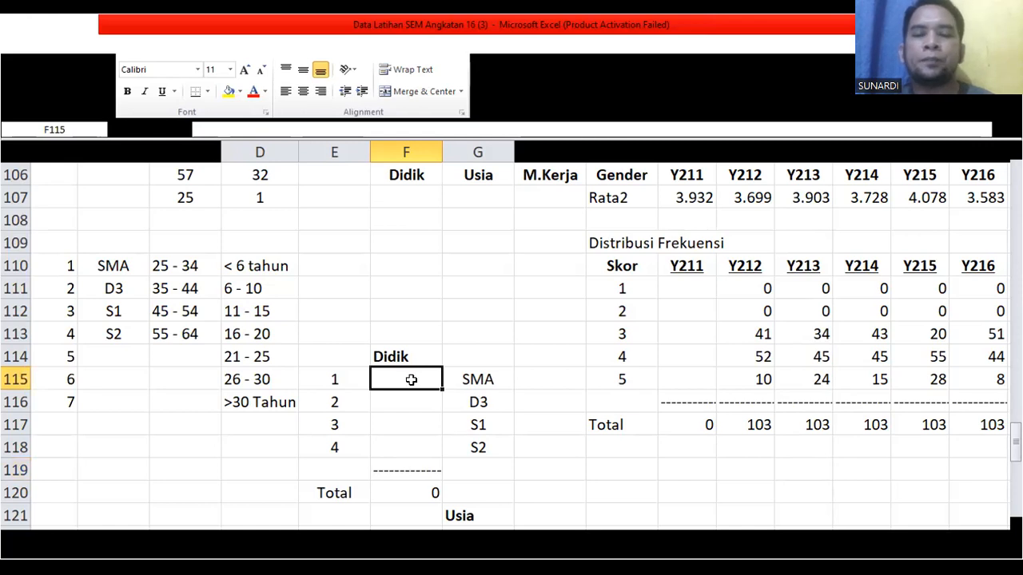
text(=C)
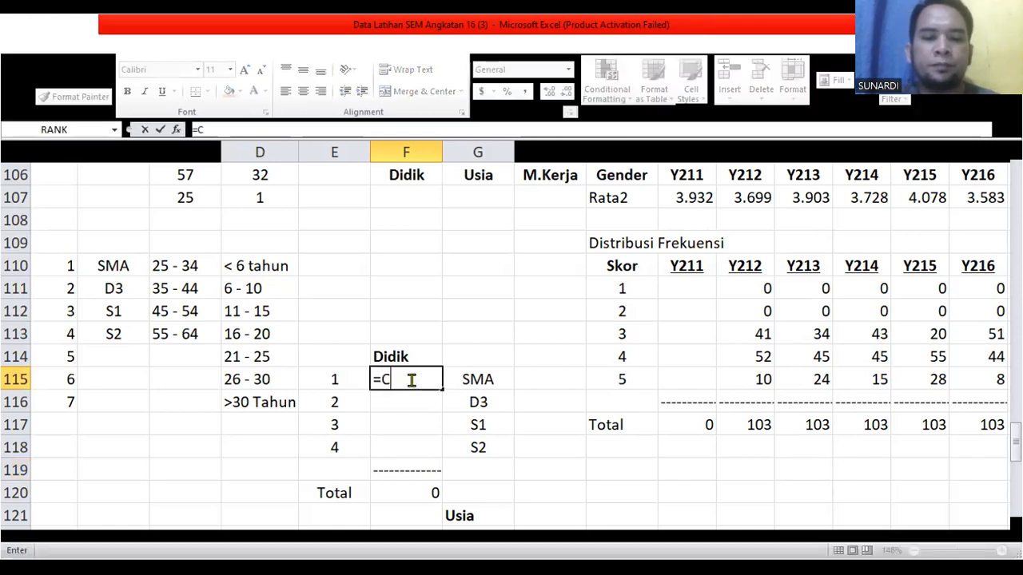
text(OUNTIF)
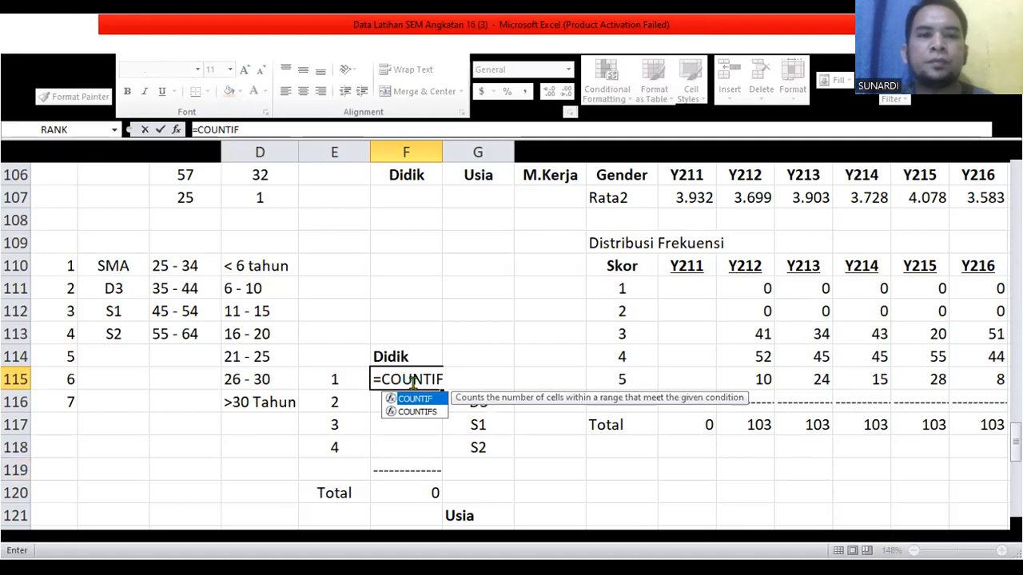
double_click(417, 399)
scroll(439, 354, up, 20)
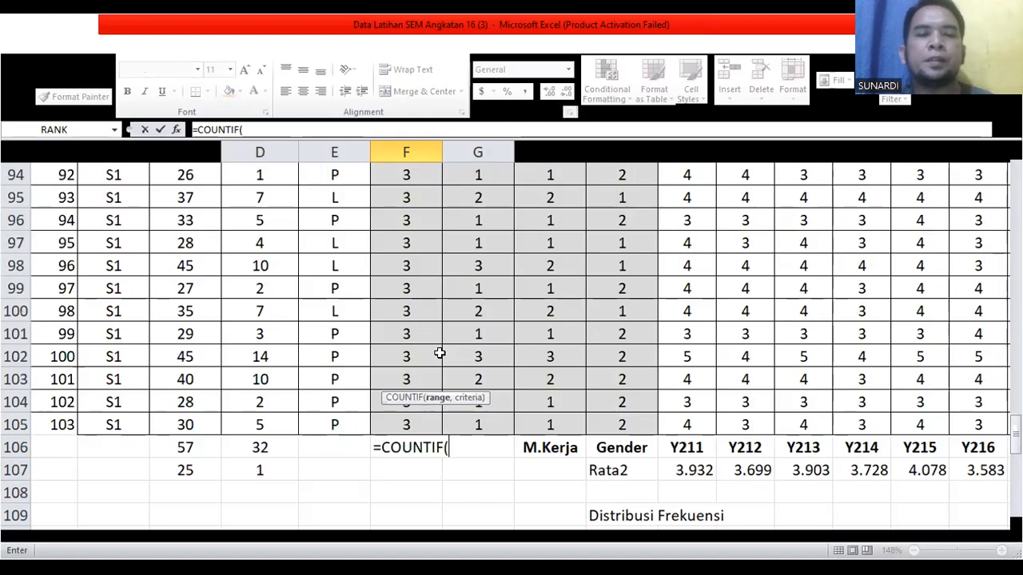
scroll(445, 352, up, 10)
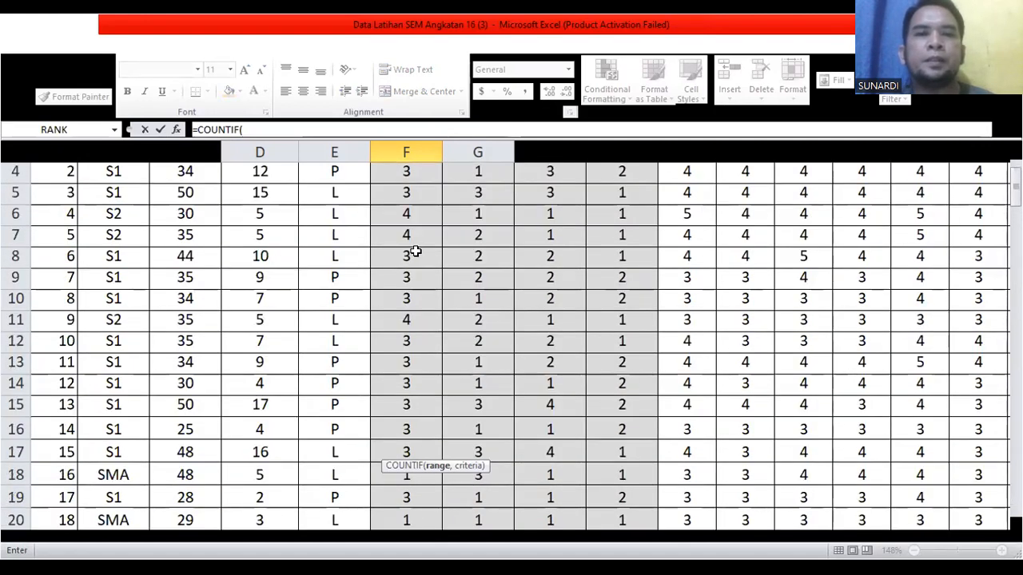
click(400, 216)
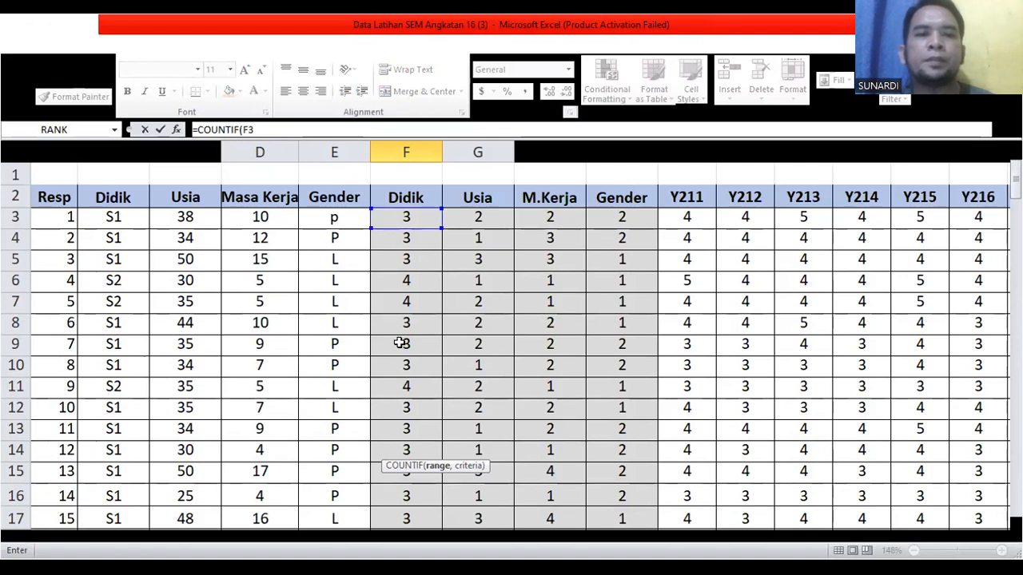
drag(402, 551, 423, 452)
text(,)
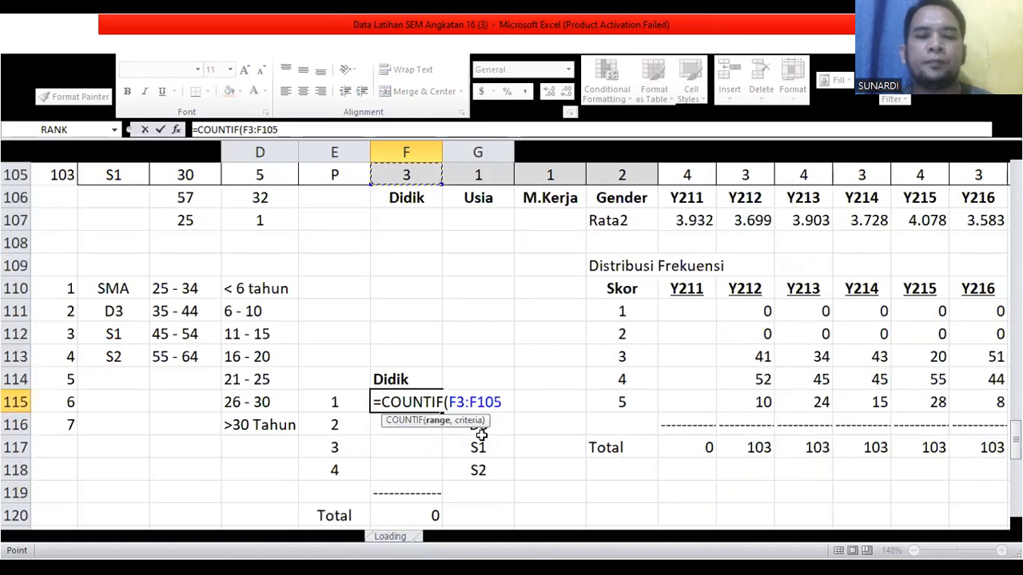
click(342, 397)
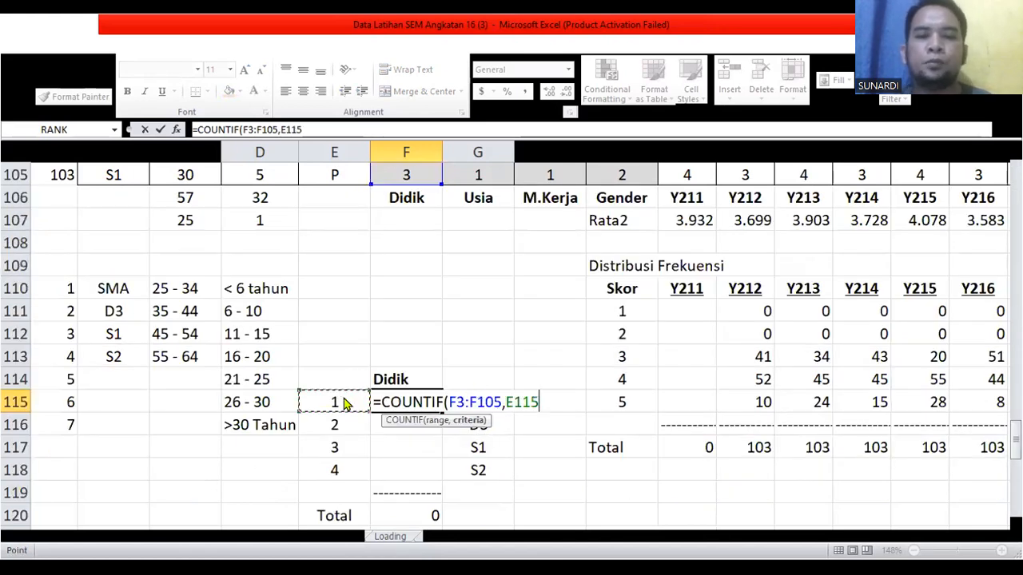
key(Return)
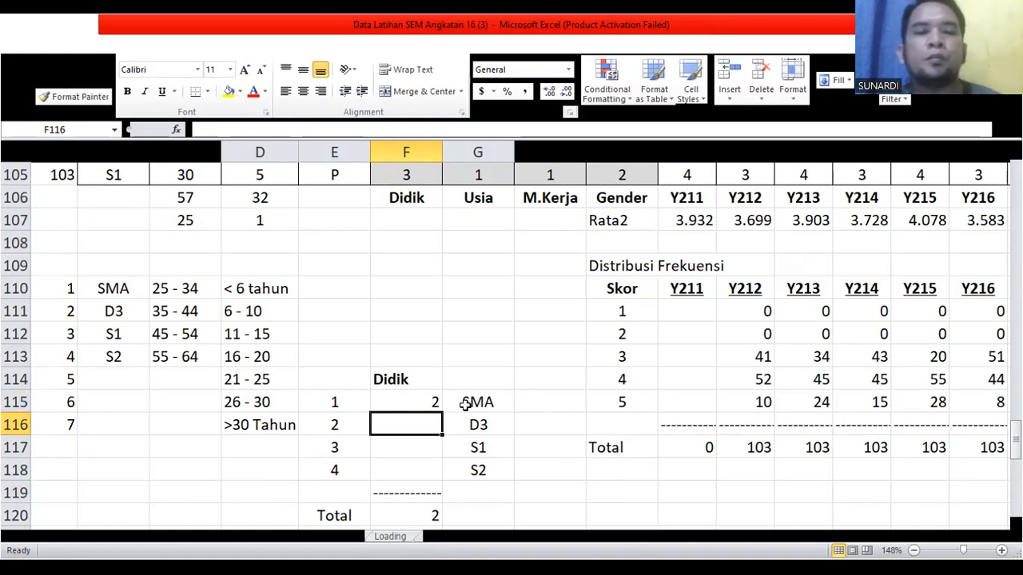
Step: Count the D3 respondents in F116 with COUNTIF over F3:F105, using E116 as the criterion
text(=C)
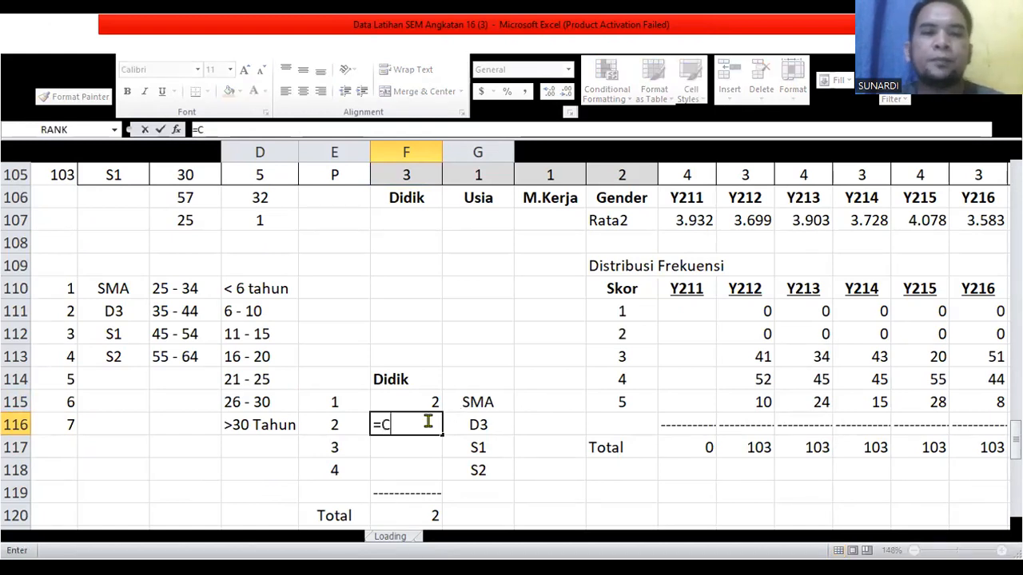
text(OUNTIF)
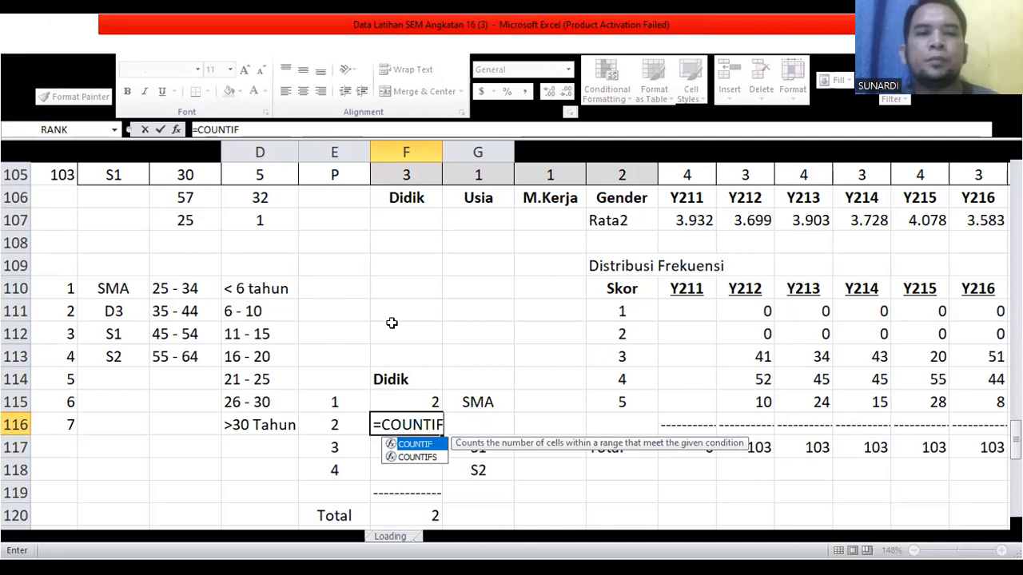
text(()
scroll(403, 305, up, 20)
scroll(404, 304, up, 11)
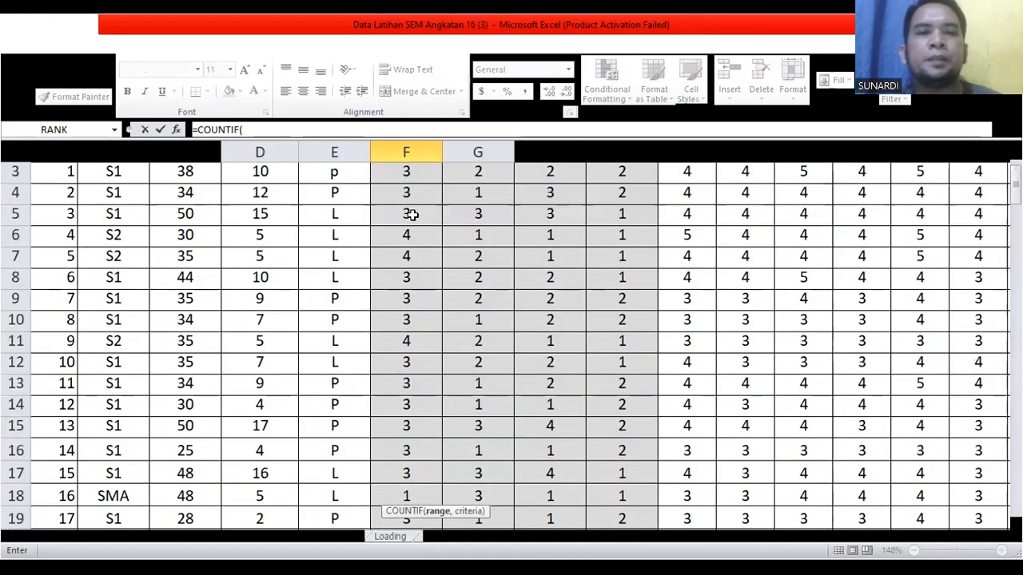
click(406, 217)
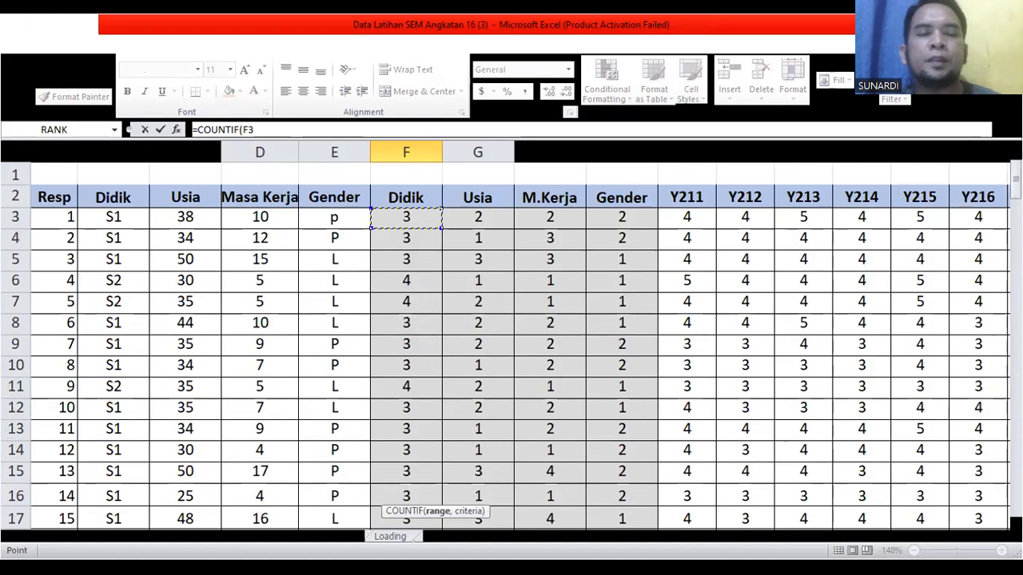
drag(407, 217, 412, 532)
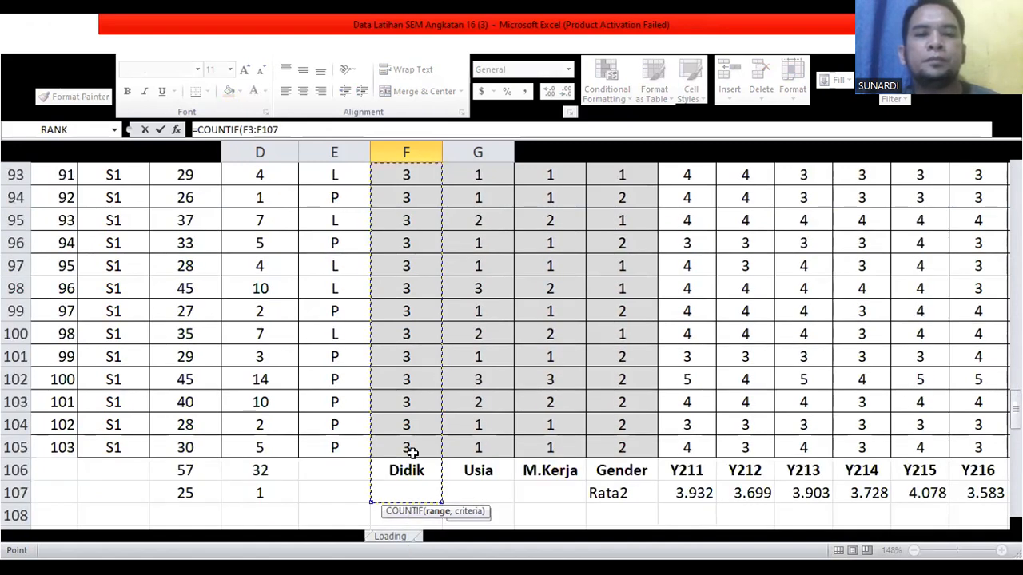
drag(429, 455, 429, 452)
text(,)
click(349, 290)
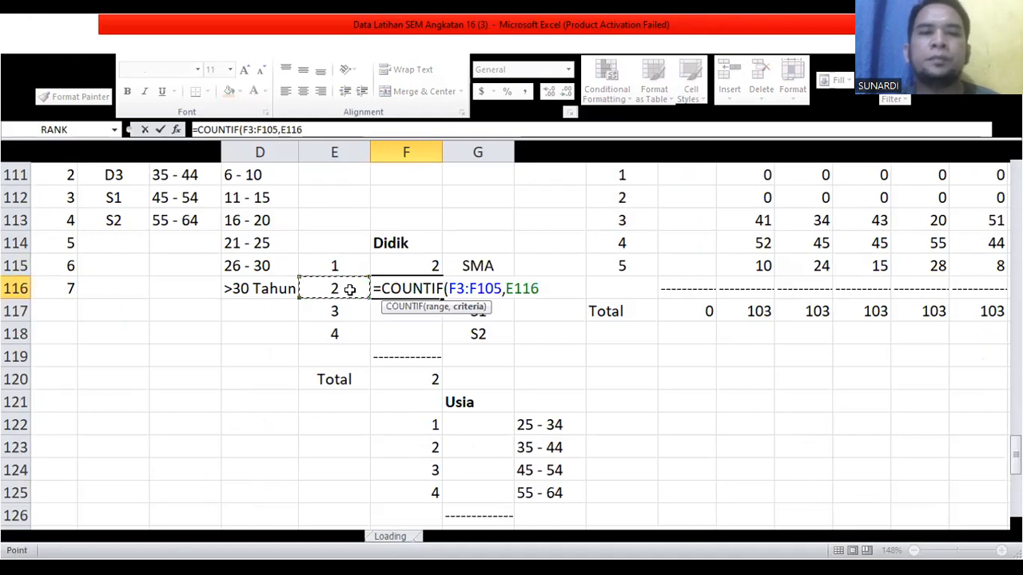
key(Return)
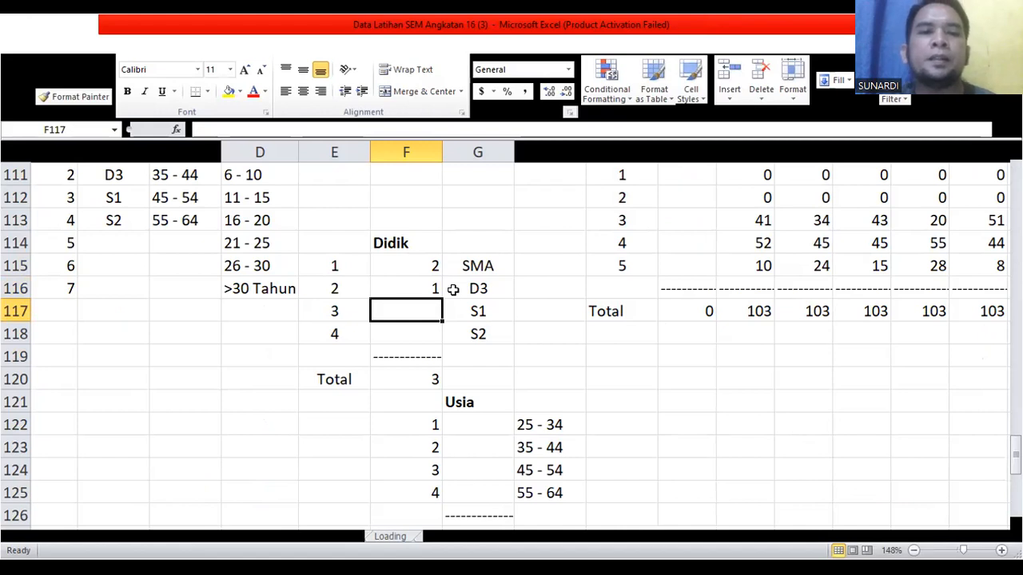
Step: Count the S1 respondents in F117 with COUNTIF over F3:F105, using E117 as the criterion
scroll(448, 290, up, 1)
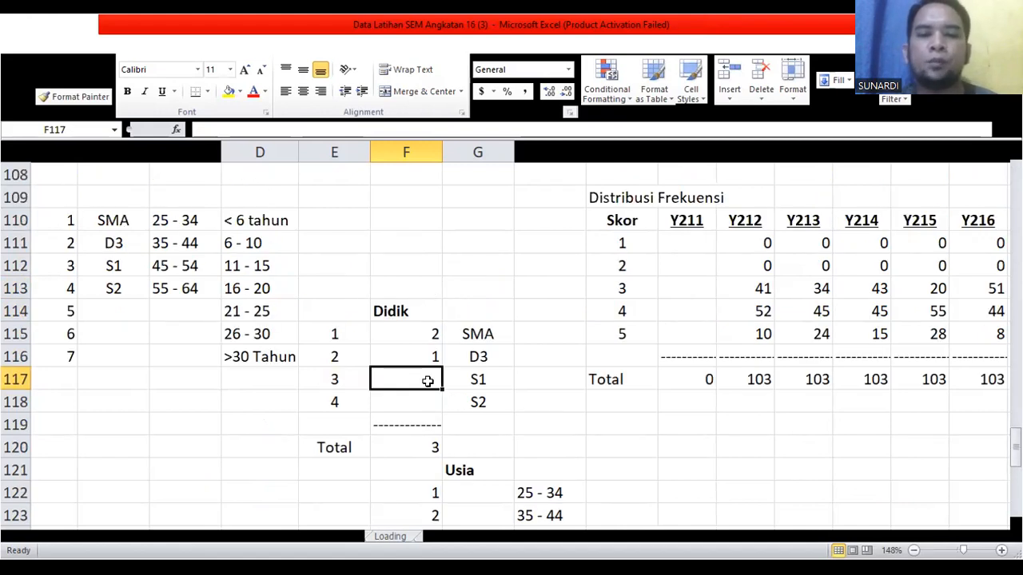
text(=C)
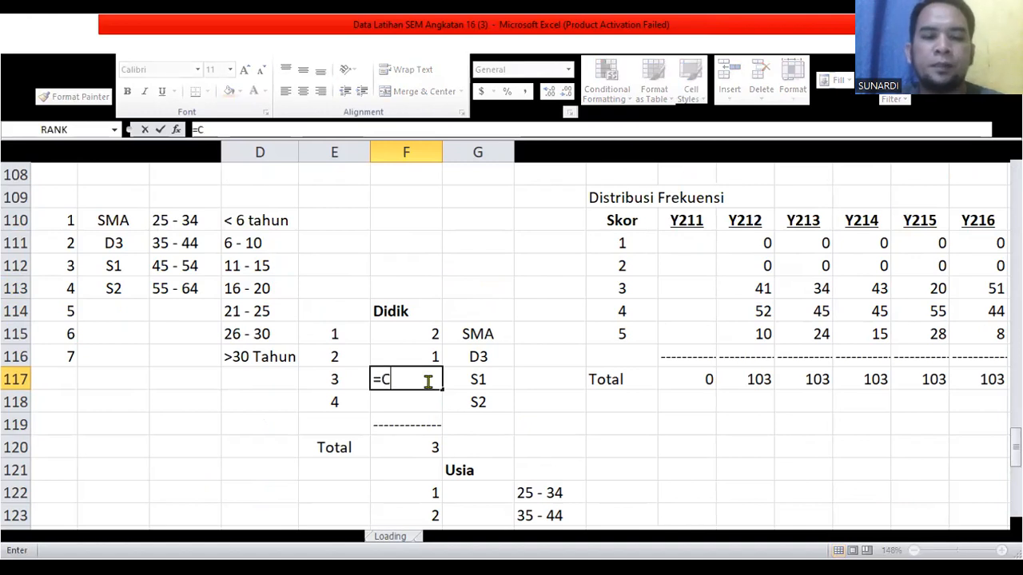
text(UNTIF)
key(BackSpace)
key(BackSpace)
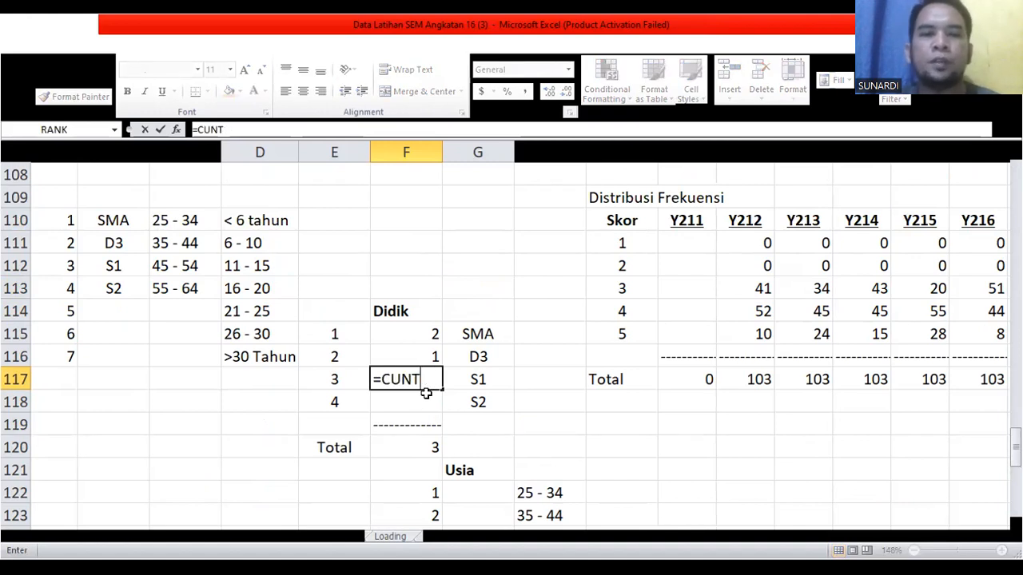
key(BackSpace)
key(BackSpace)
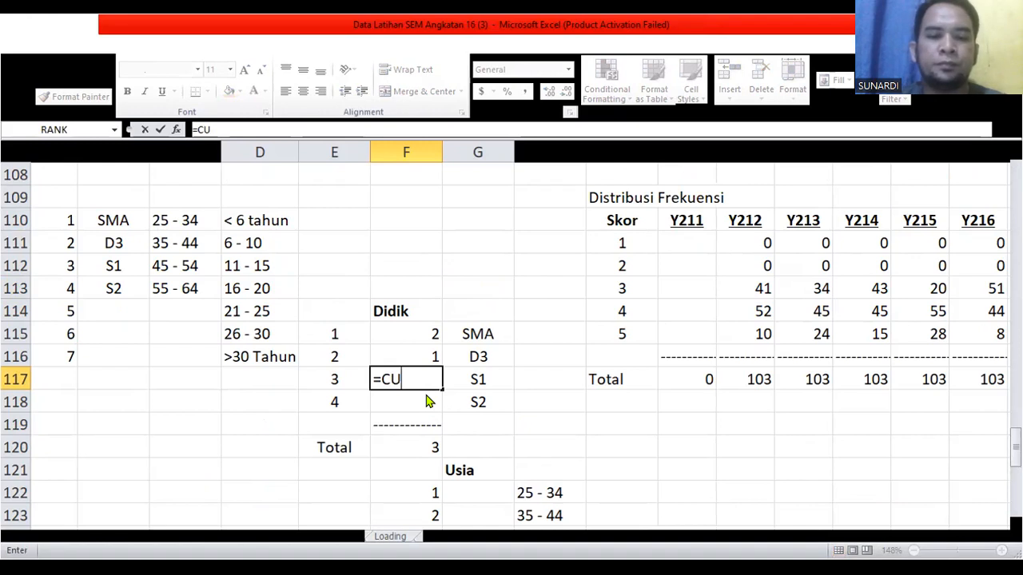
key(BackSpace)
text(OUNTIF)
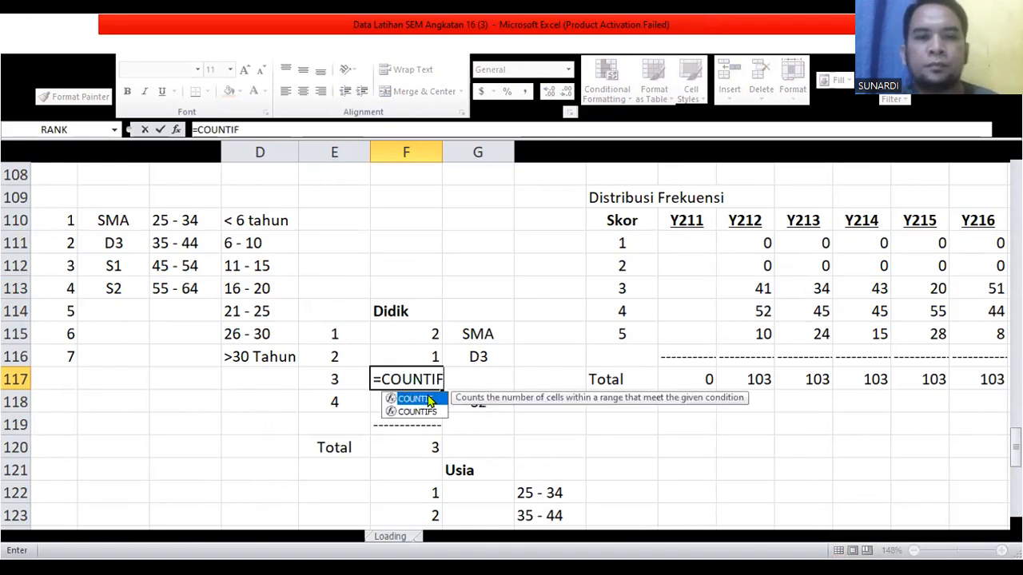
text(()
scroll(455, 269, up, 20)
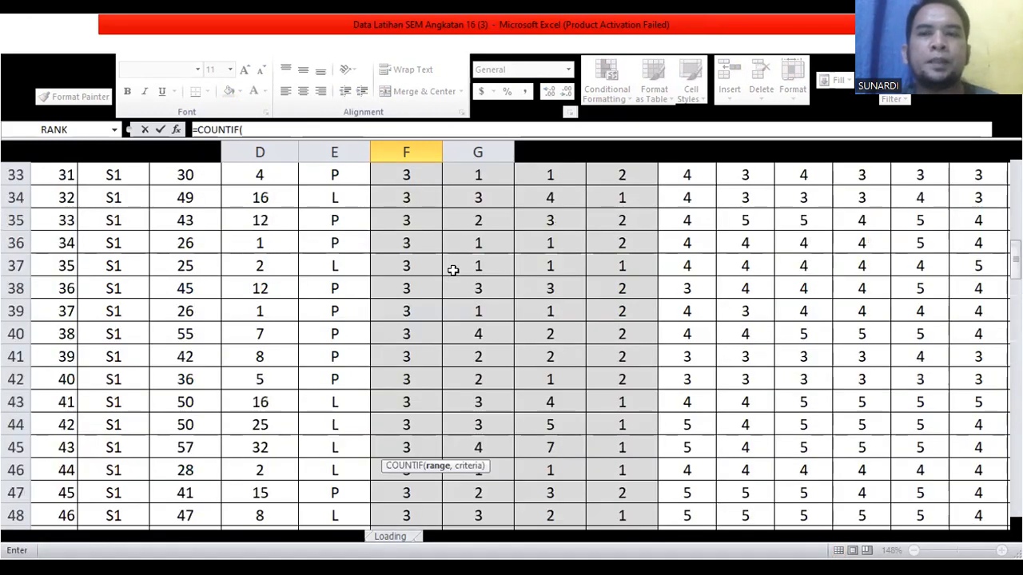
scroll(459, 249, up, 3)
click(405, 215)
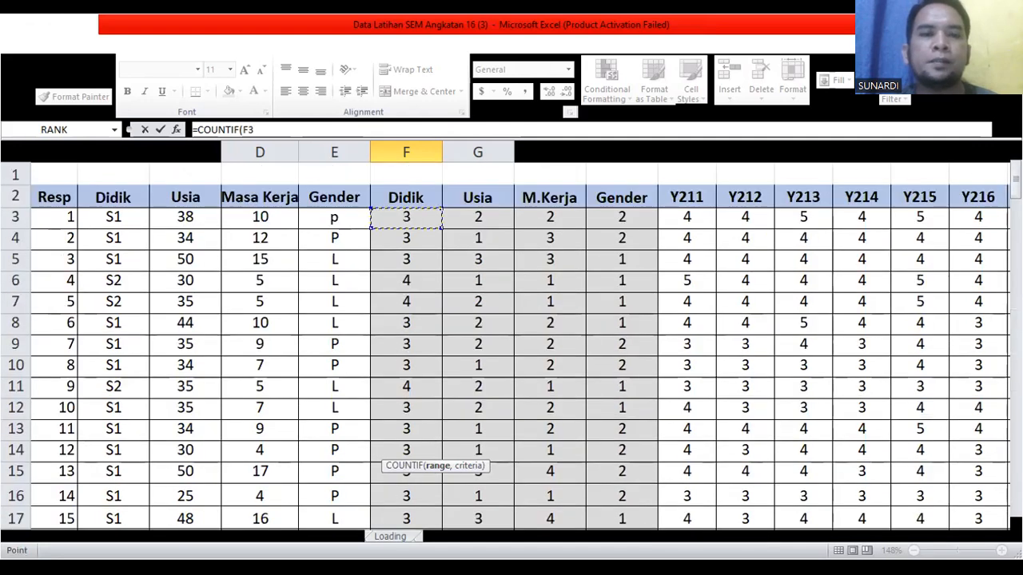
drag(405, 216, 415, 511)
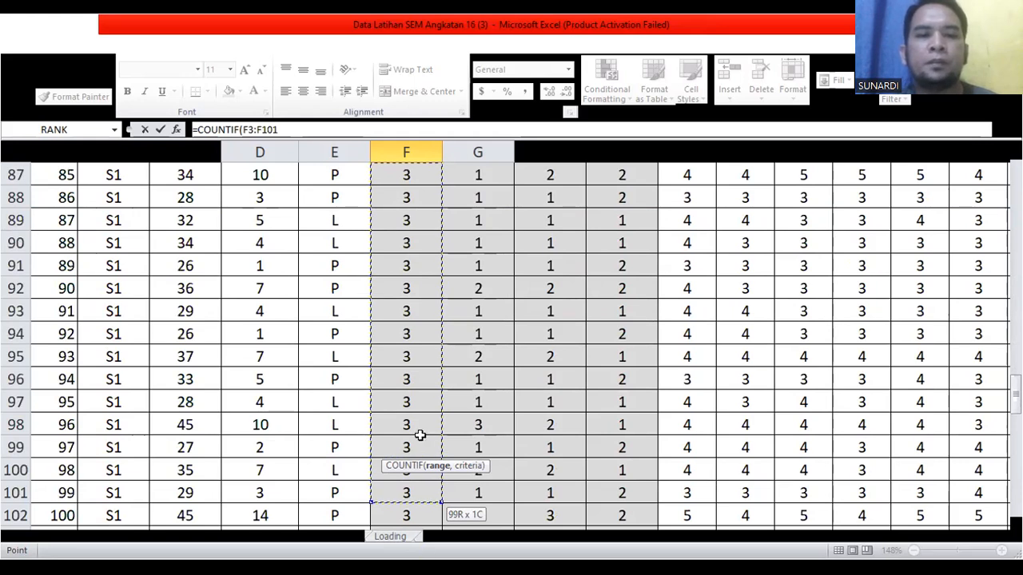
key(BackSpace)
text(5,)
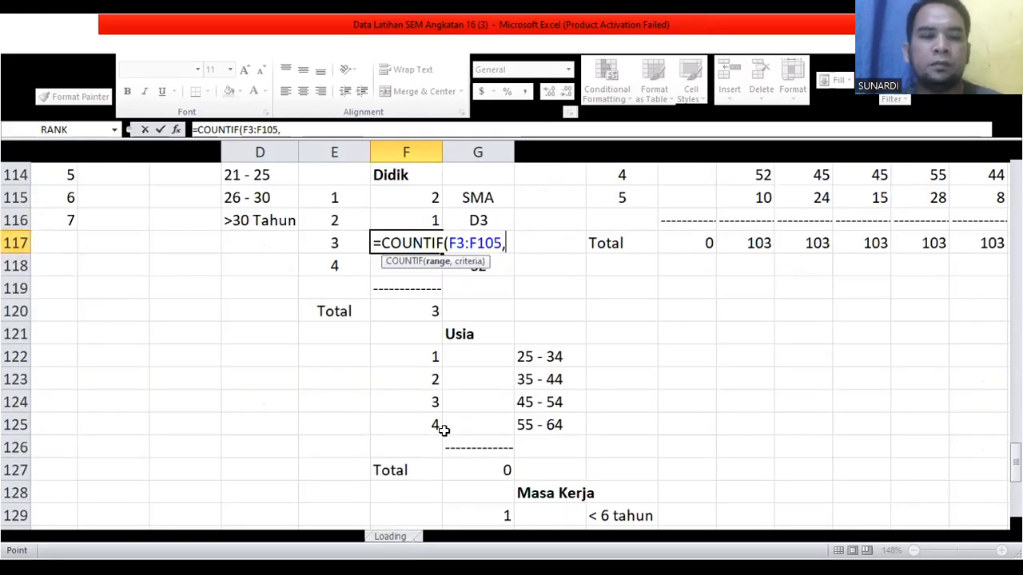
click(339, 243)
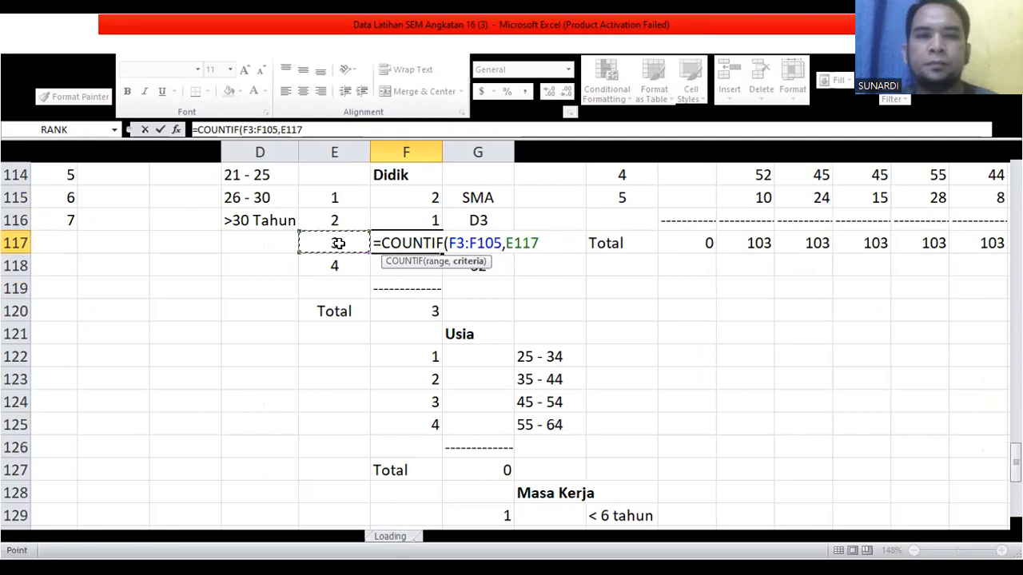
key(Return)
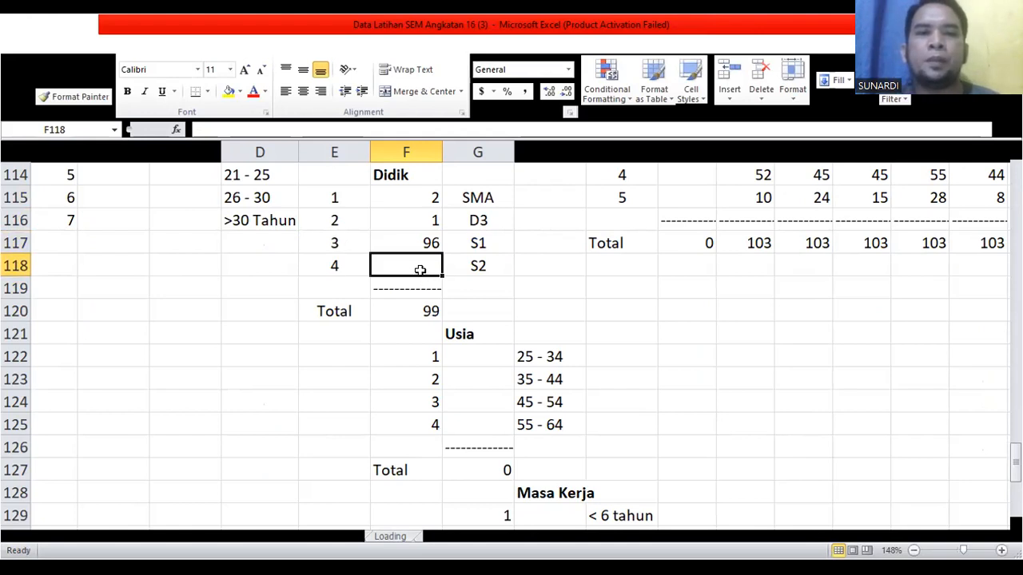
Step: Count the S2 respondents in F118 with COUNTIF over F3:F105, using E118 as the criterion
text(=C)
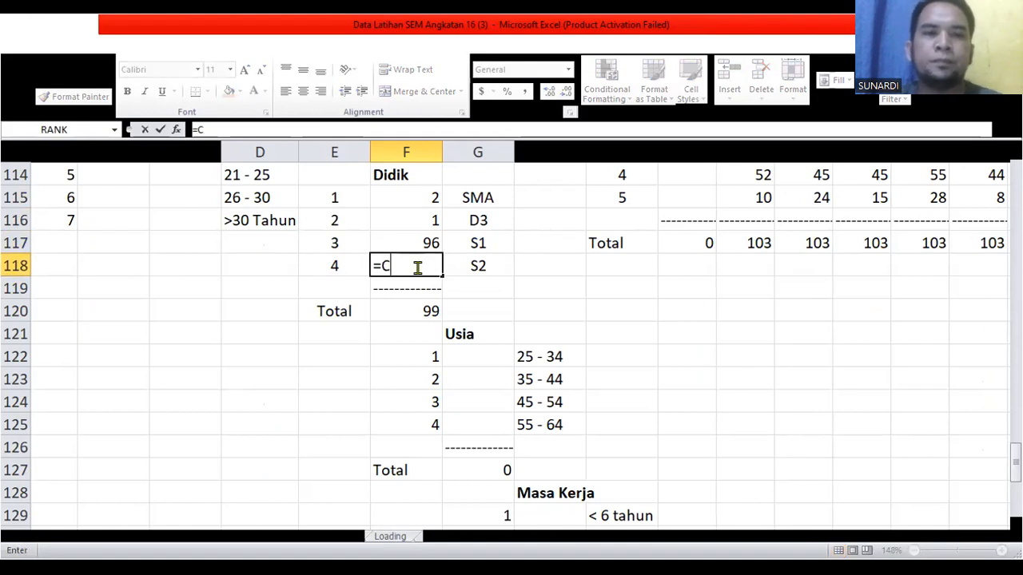
text(OUNTIF)
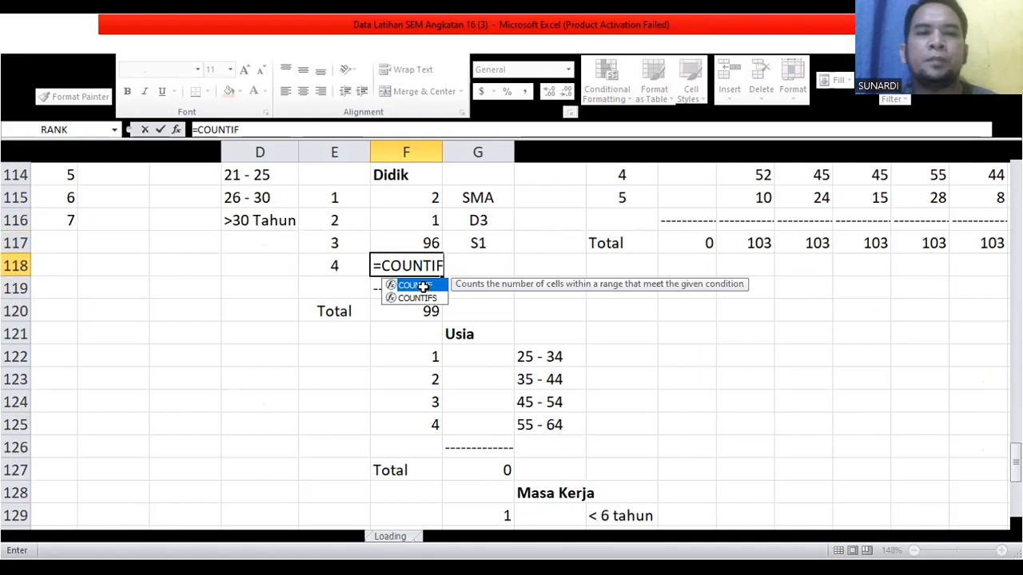
double_click(424, 286)
scroll(430, 285, up, 20)
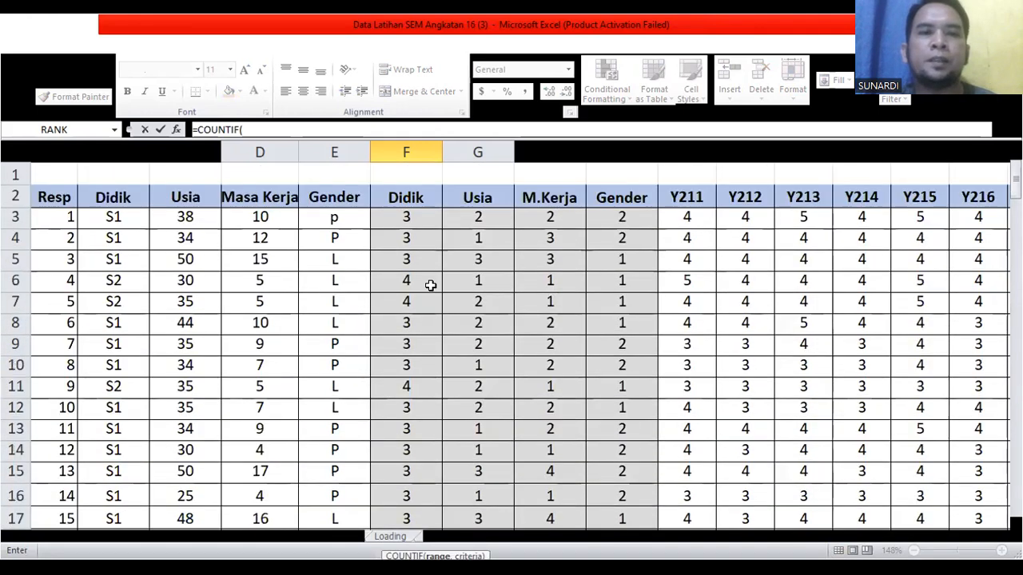
click(394, 214)
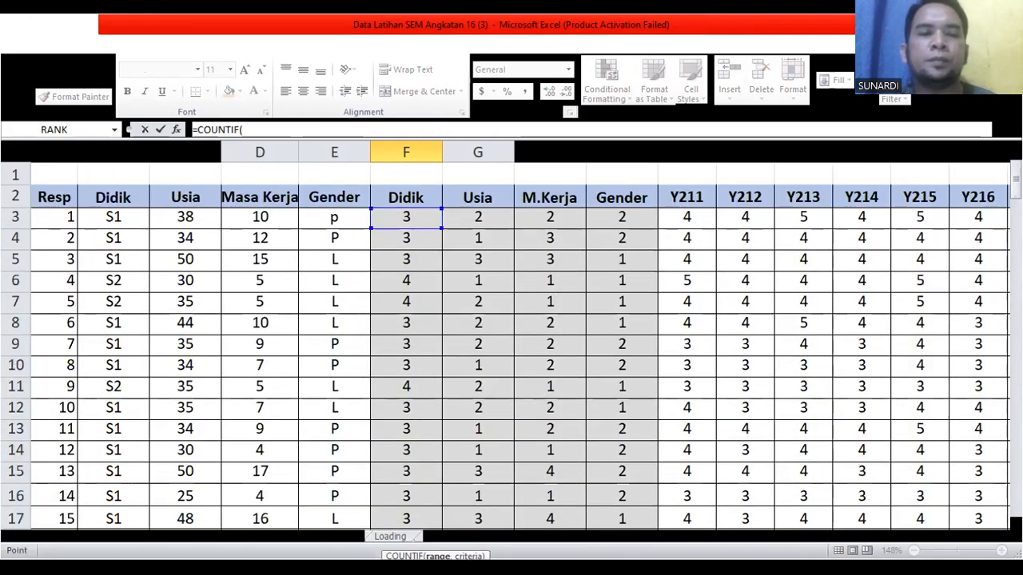
drag(395, 214, 418, 448)
scroll(439, 454, down, 5)
text(,)
click(336, 402)
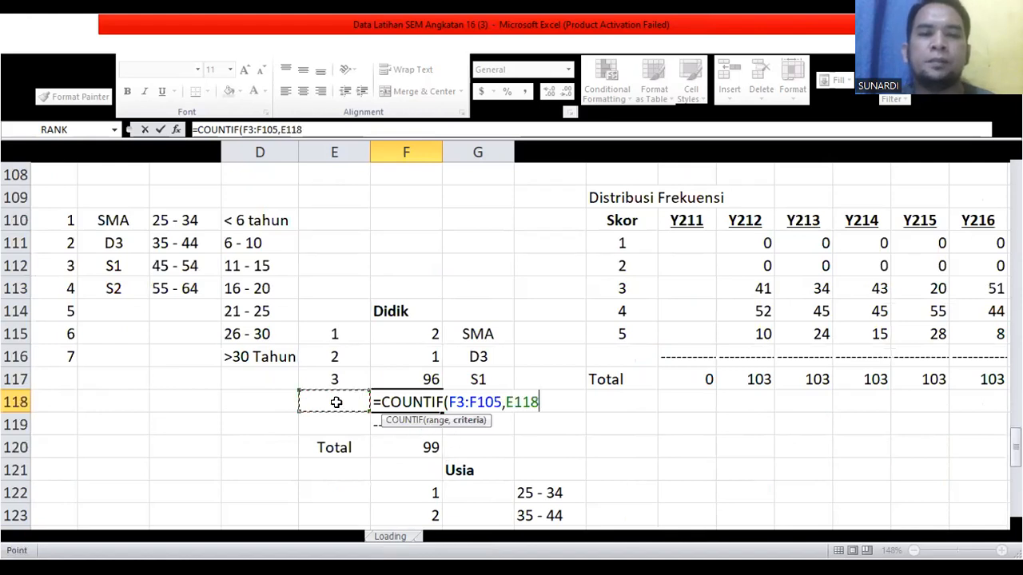
key(Return)
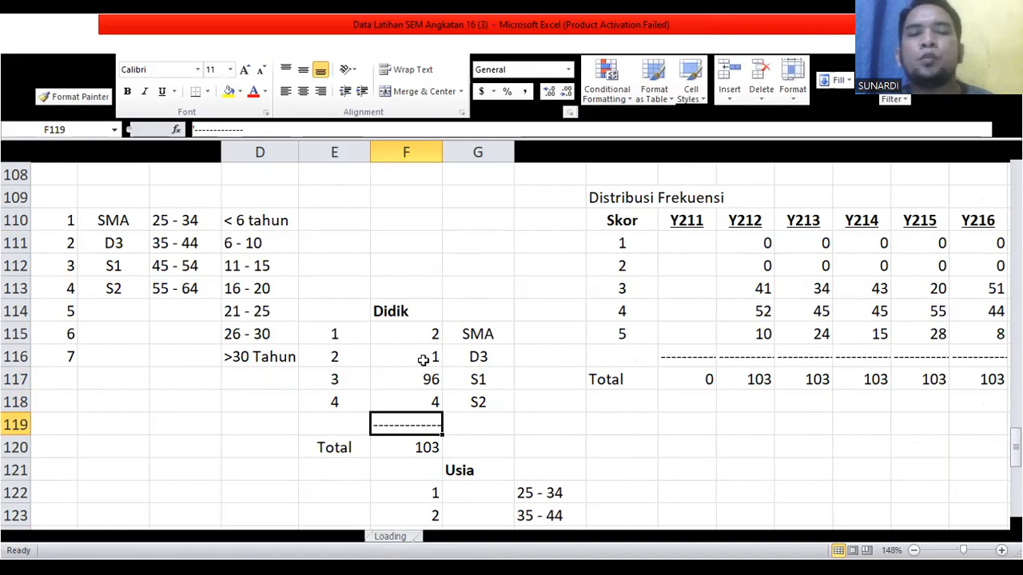
Step: Review the Didik frequency counts in F115:F118 and check their total in F120
click(487, 382)
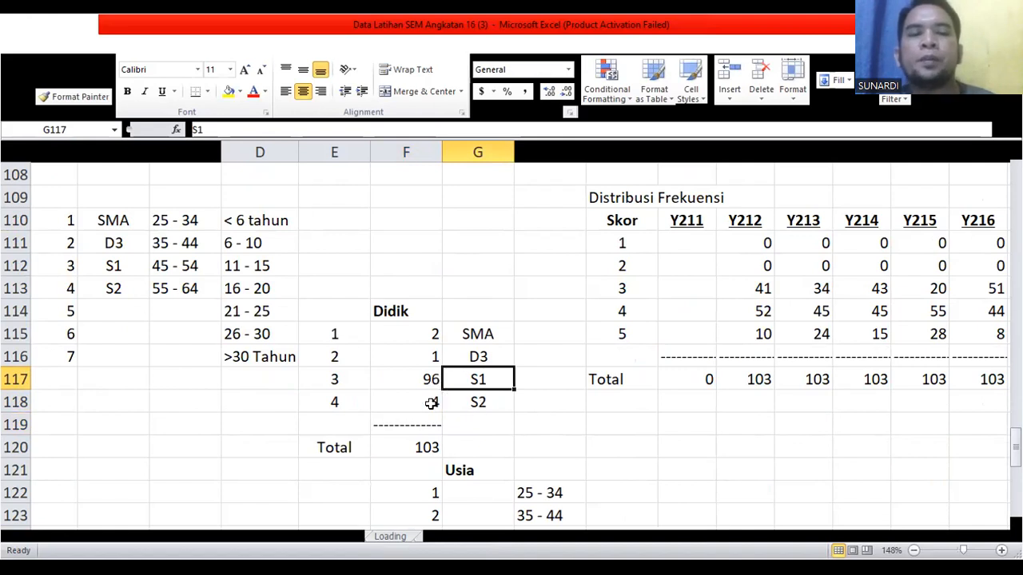
drag(413, 337, 433, 403)
click(497, 420)
click(418, 447)
scroll(471, 413, down, 2)
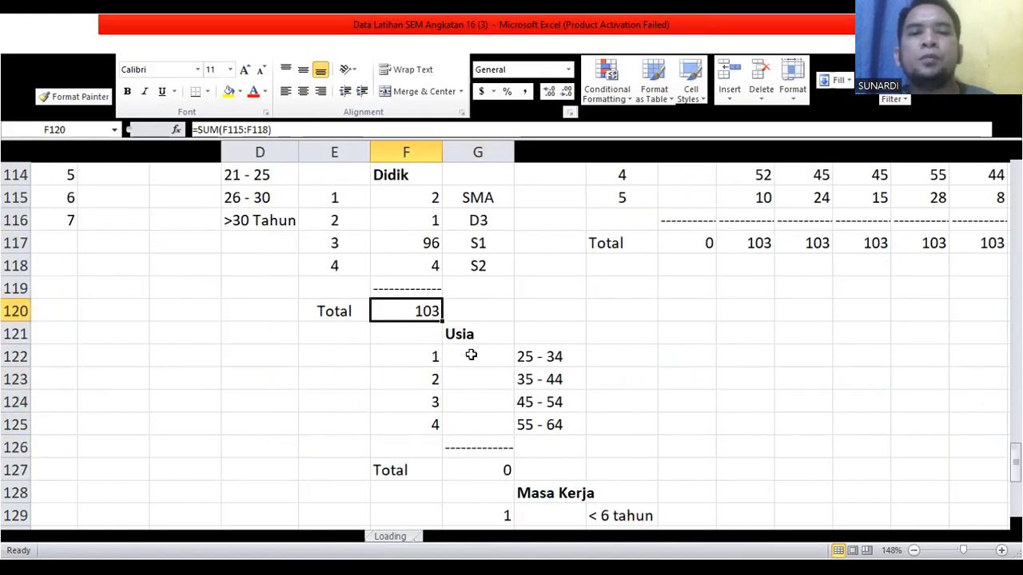
Step: Count the respondents aged 25 - 34 in G122 with COUNTIF over G3:G105, using F122 as the criterion
click(471, 356)
text(=)
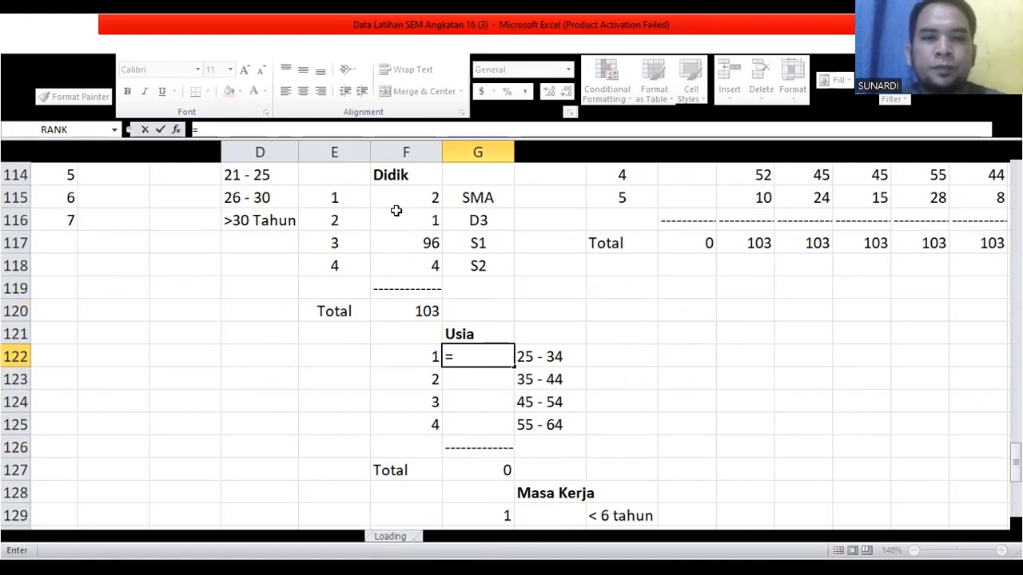
text(COUNTIF)
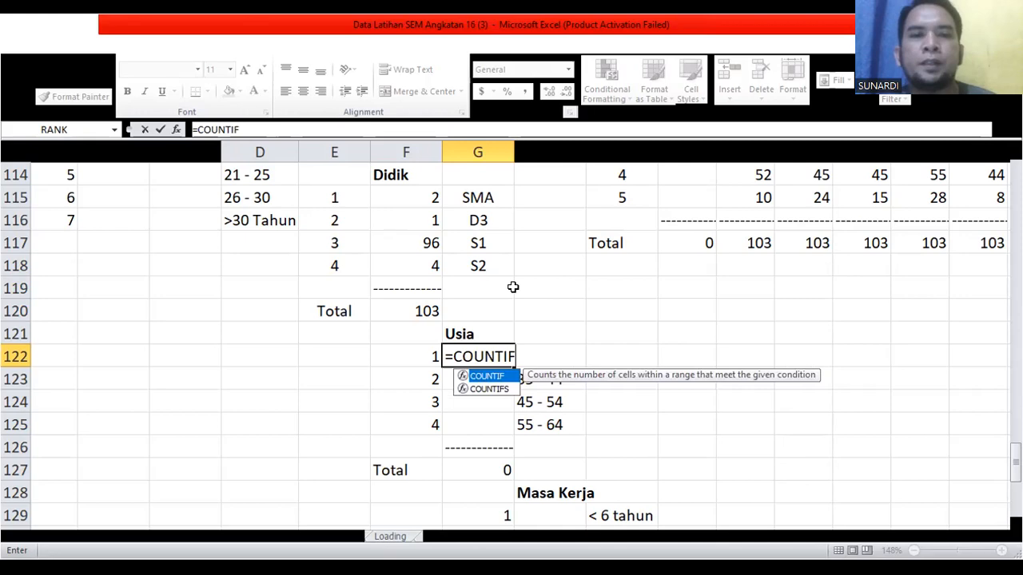
text(()
scroll(515, 287, up, 20)
scroll(515, 288, up, 10)
click(475, 219)
drag(478, 218, 487, 446)
scroll(489, 452, down, 4)
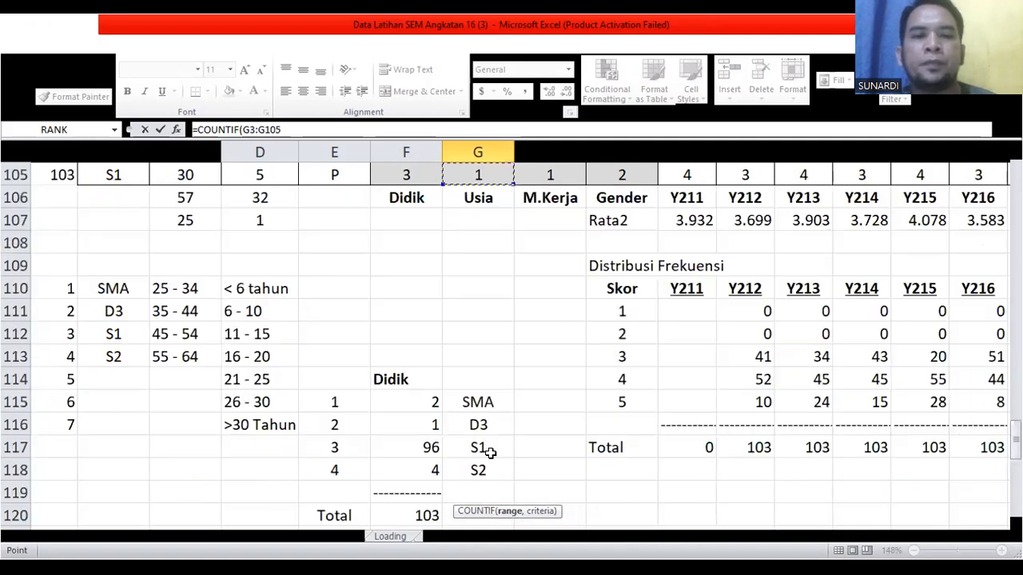
scroll(490, 453, down, 3)
text(,)
click(411, 358)
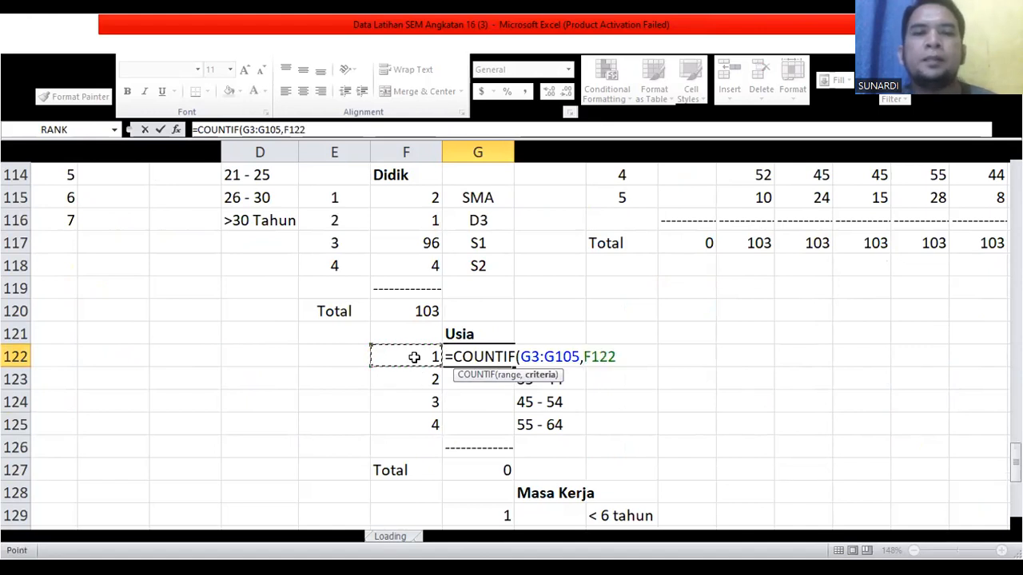
key(Return)
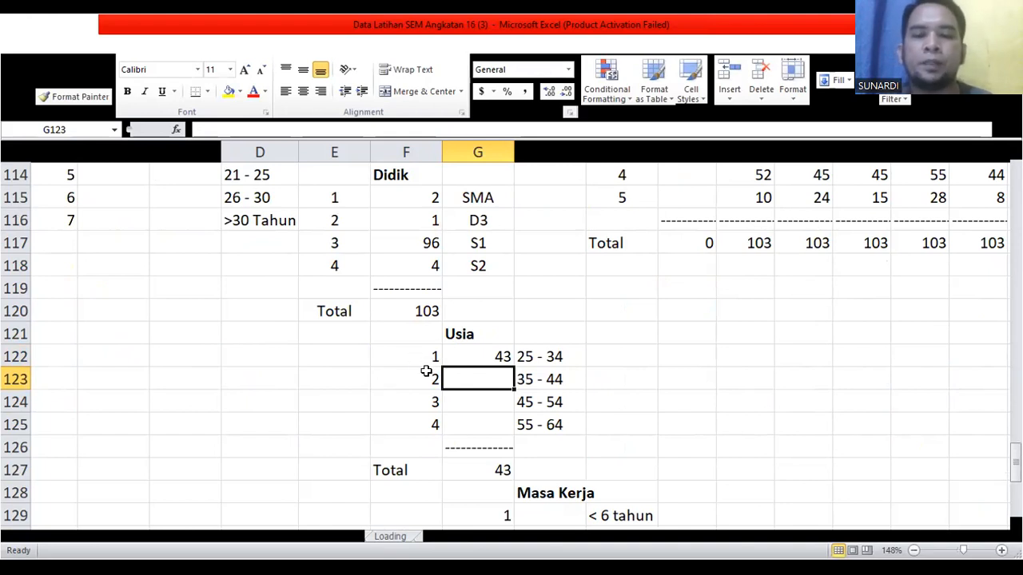
Step: Count the respondents aged 35 - 44 in G123 with COUNTIF over G3:G105, using F123 as the criterion
text(=)
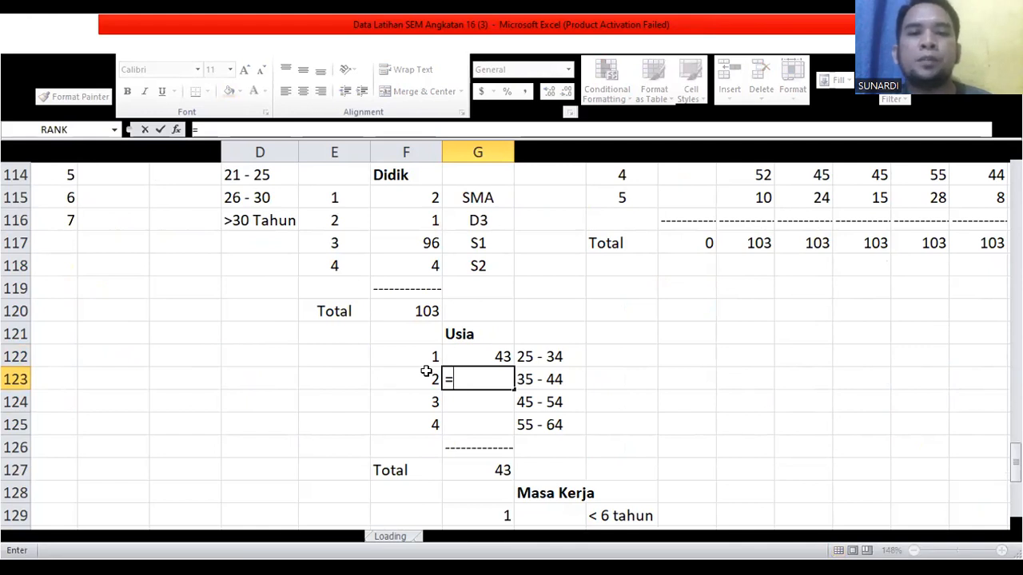
text(C)
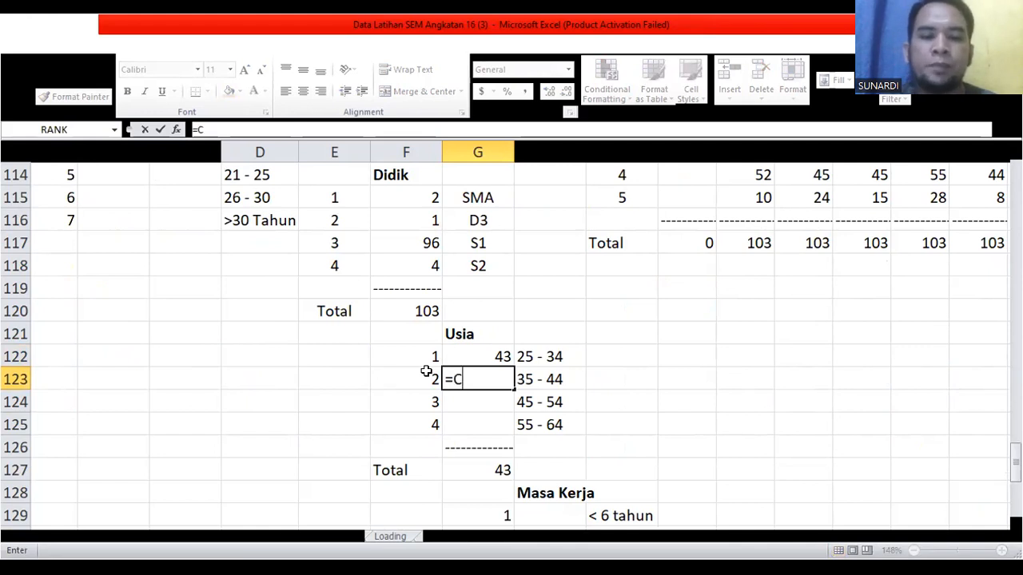
text(OUNTIF)
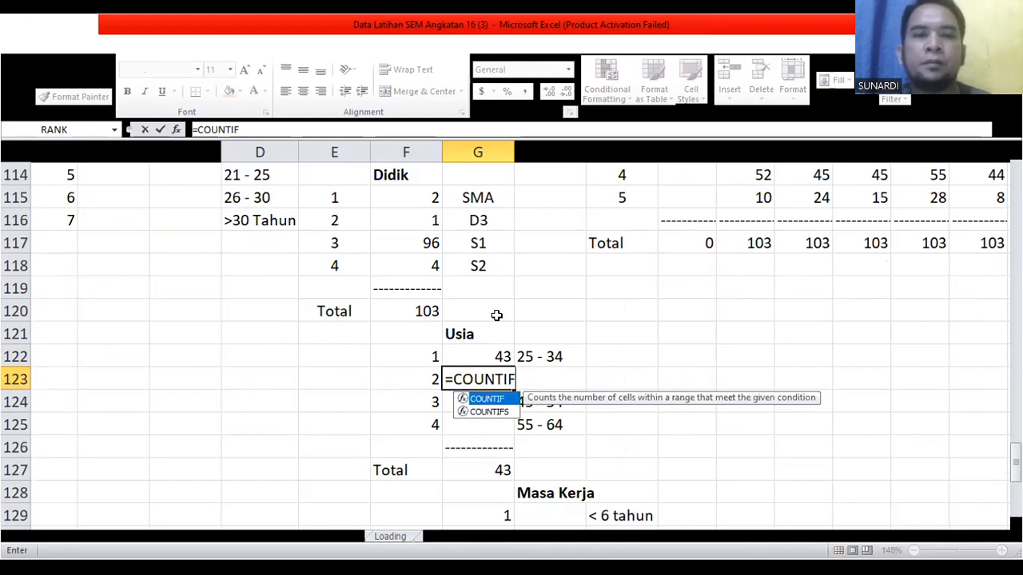
text(()
scroll(499, 313, up, 20)
scroll(500, 313, up, 5)
click(471, 217)
drag(468, 217, 478, 512)
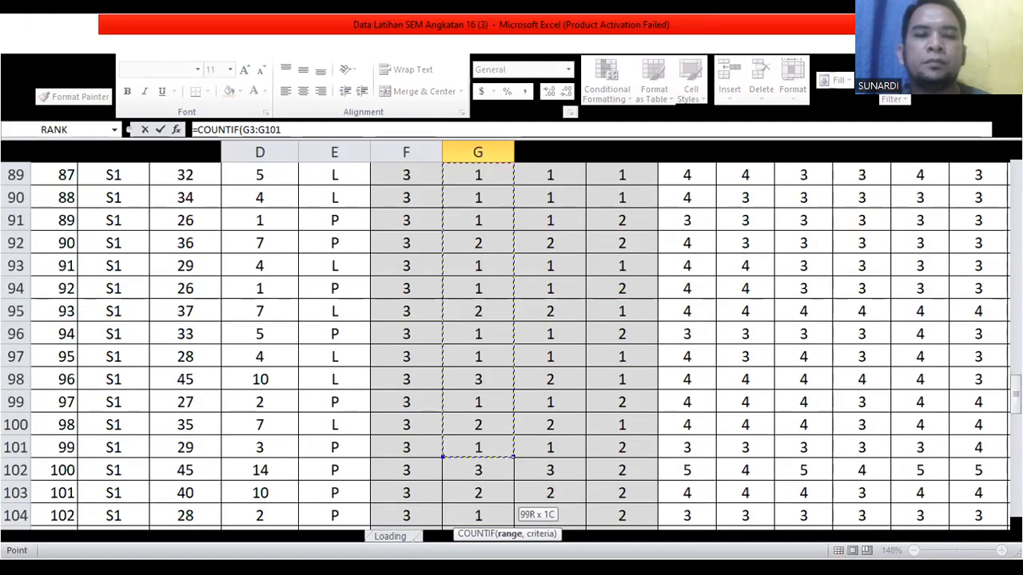
mouse_move(488, 452)
mouse_down()
mouse_move(486, 440)
mouse_move(490, 451)
mouse_up()
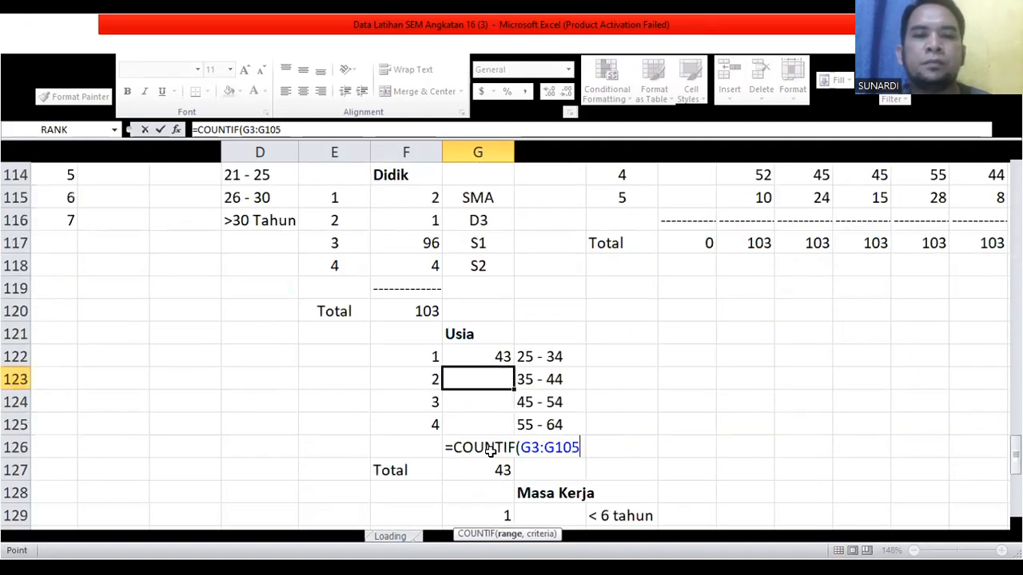
text(,)
click(426, 381)
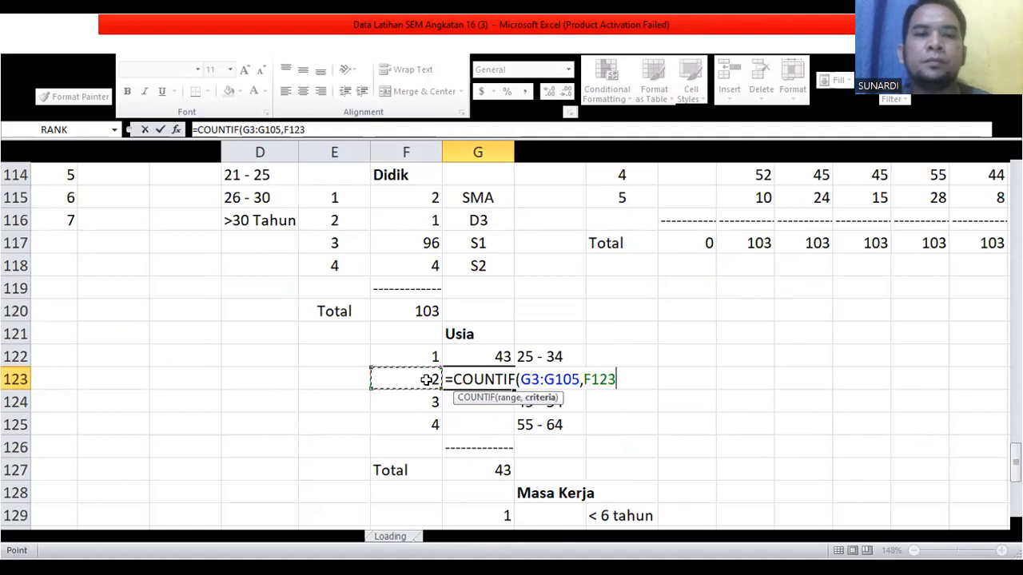
key(Return)
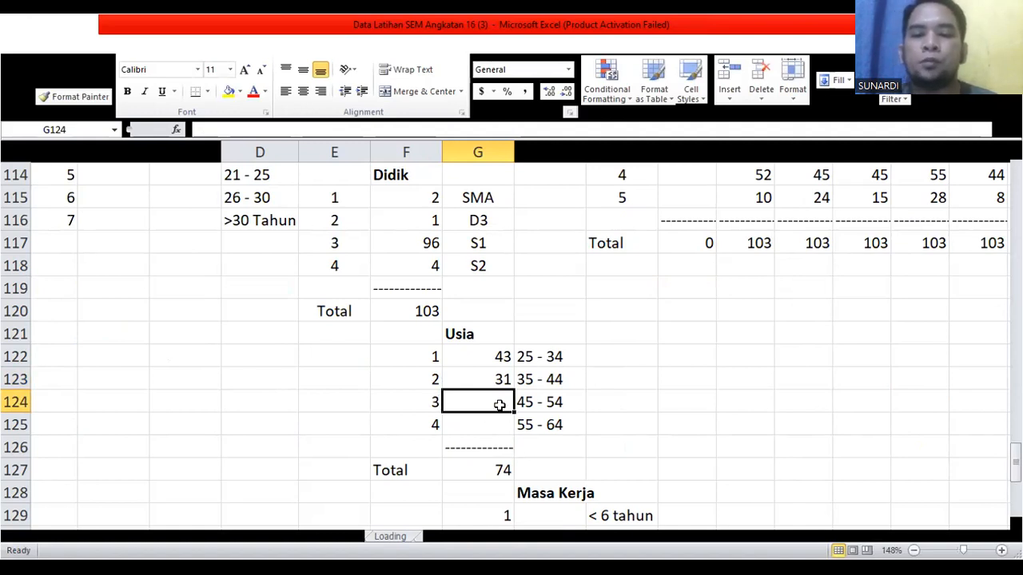
Step: Count the respondents aged 45 - 54 in G124 with COUNTIF over G3:G105, using F124 as the criterion
text(=C)
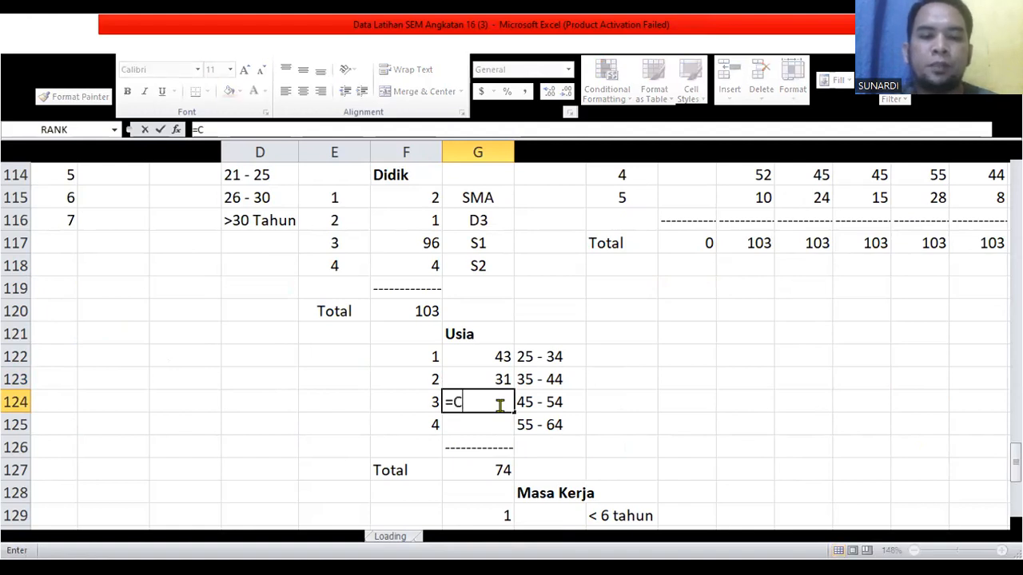
text(OUNTI)
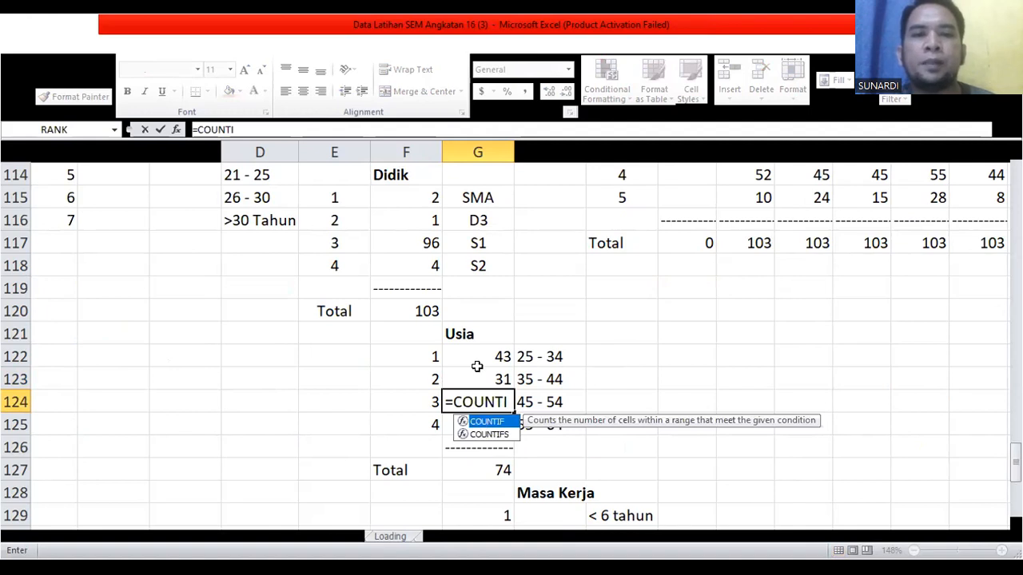
key(Tab)
scroll(477, 366, up, 20)
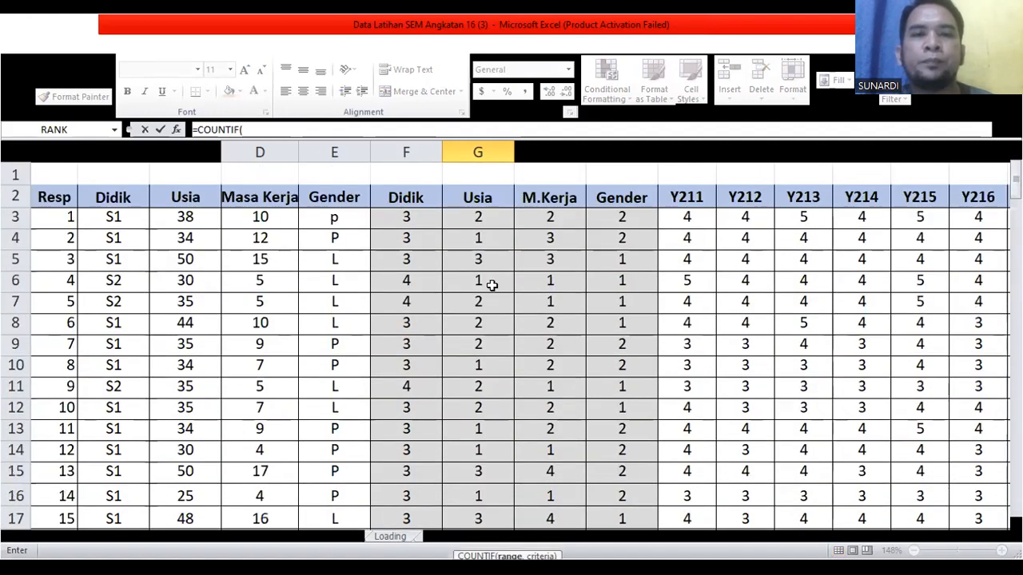
click(464, 216)
drag(464, 241, 500, 454)
scroll(499, 455, down, 7)
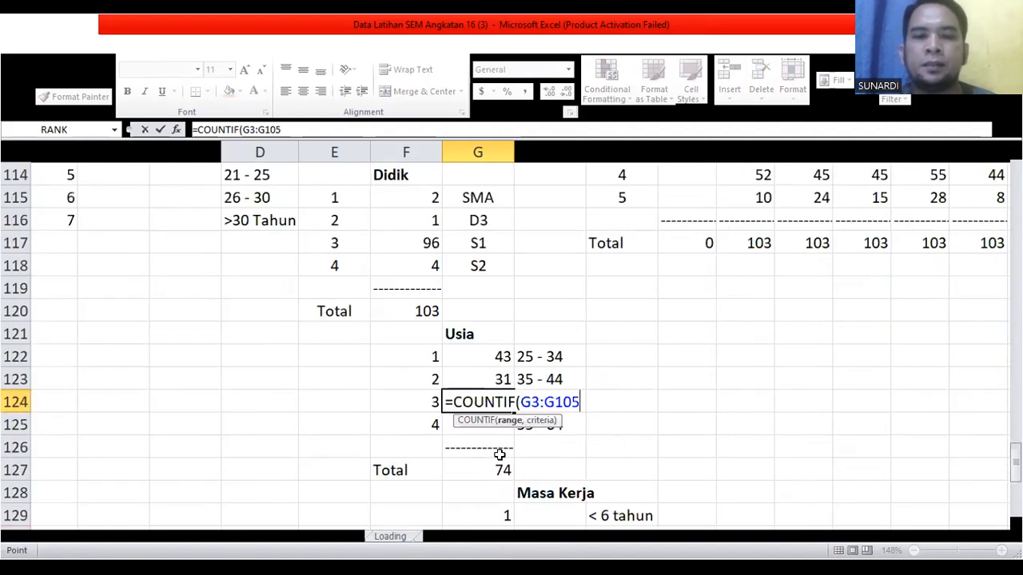
text(,)
click(429, 402)
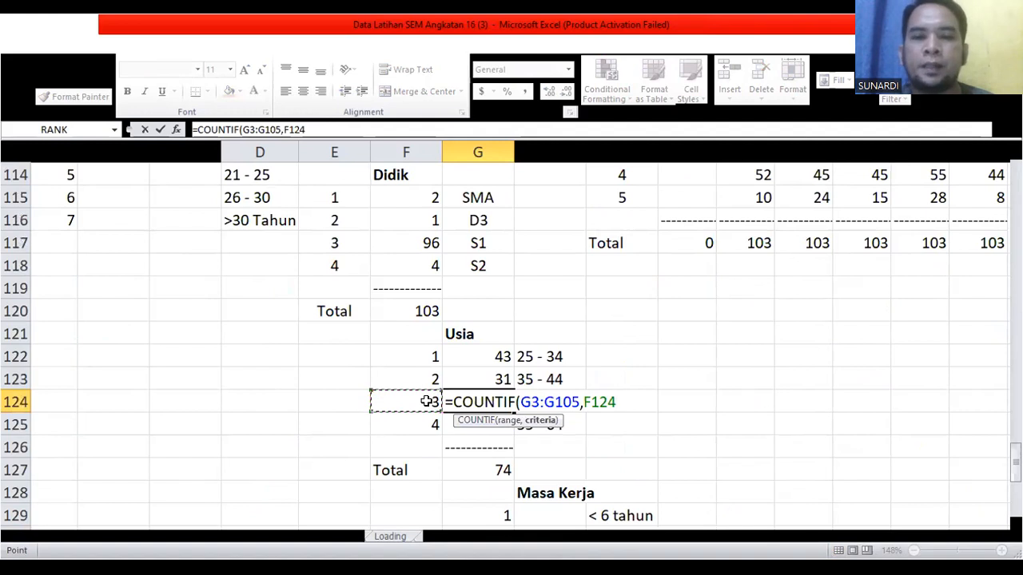
key(Return)
click(477, 399)
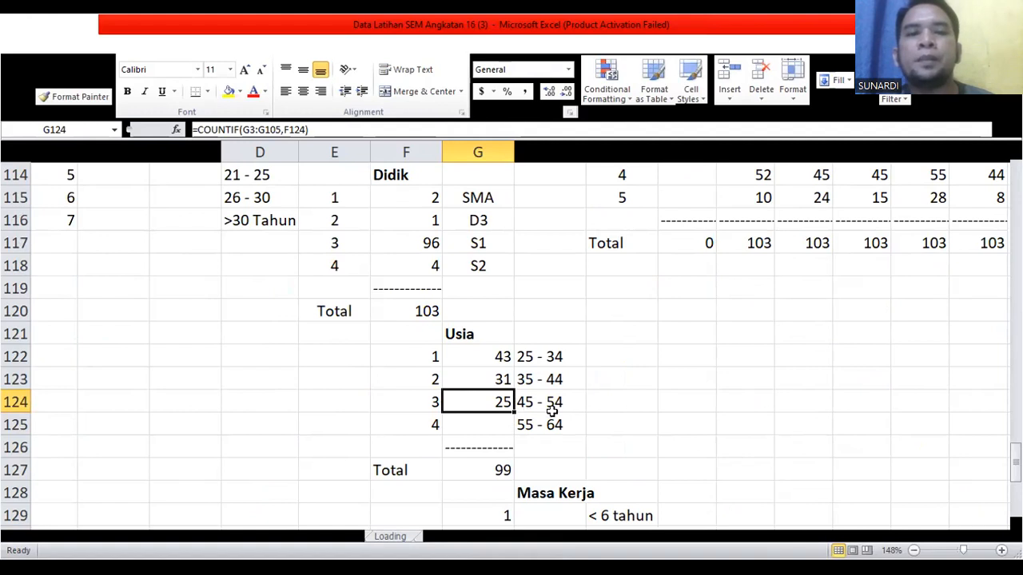
Step: Count the respondents aged 55 - 64 in G125 with COUNTIF over G3:G105, using F125 as the criterion
click(494, 426)
text(=)
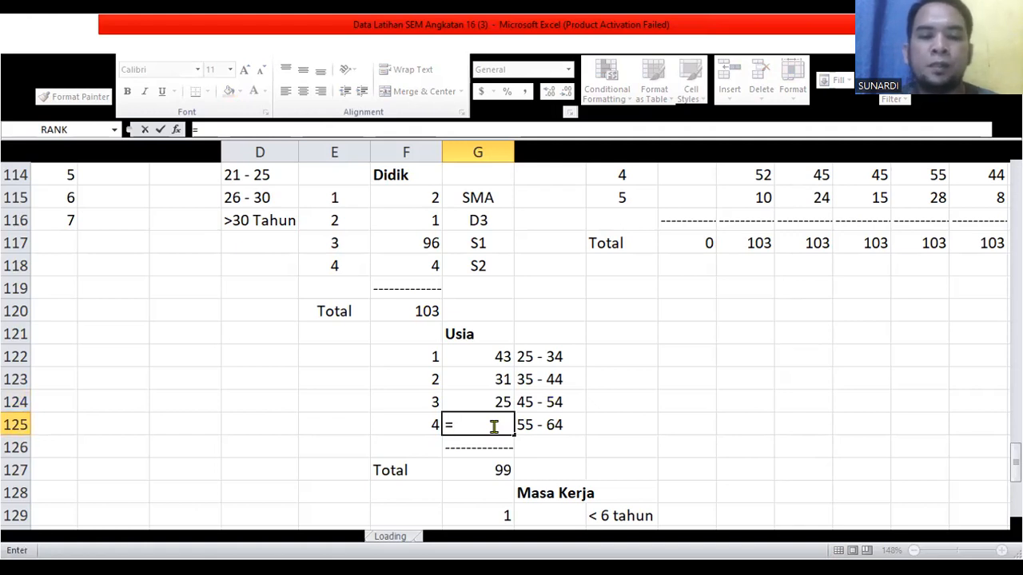
text(COUNTIF)
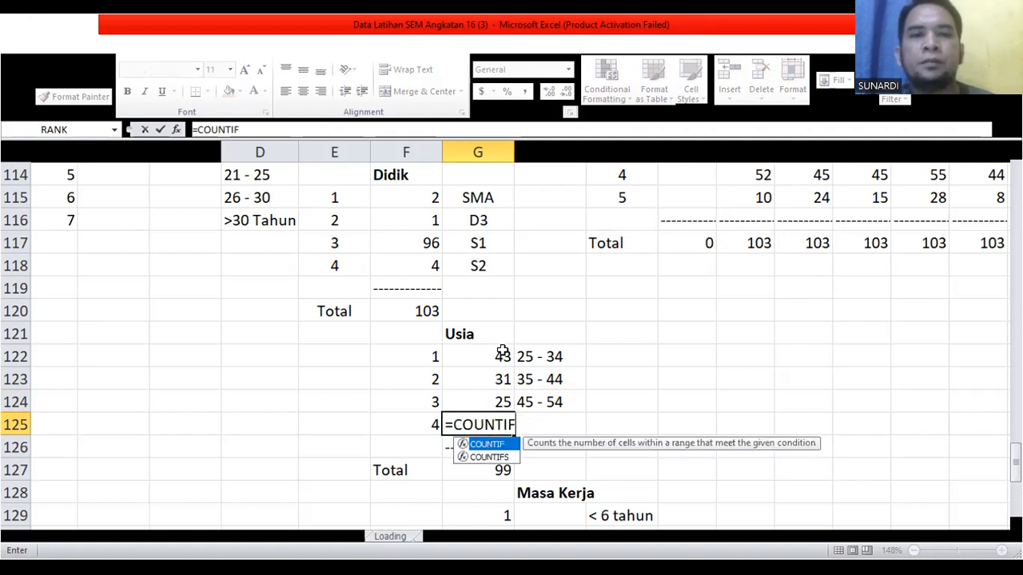
text(()
scroll(507, 349, up, 20)
click(475, 214)
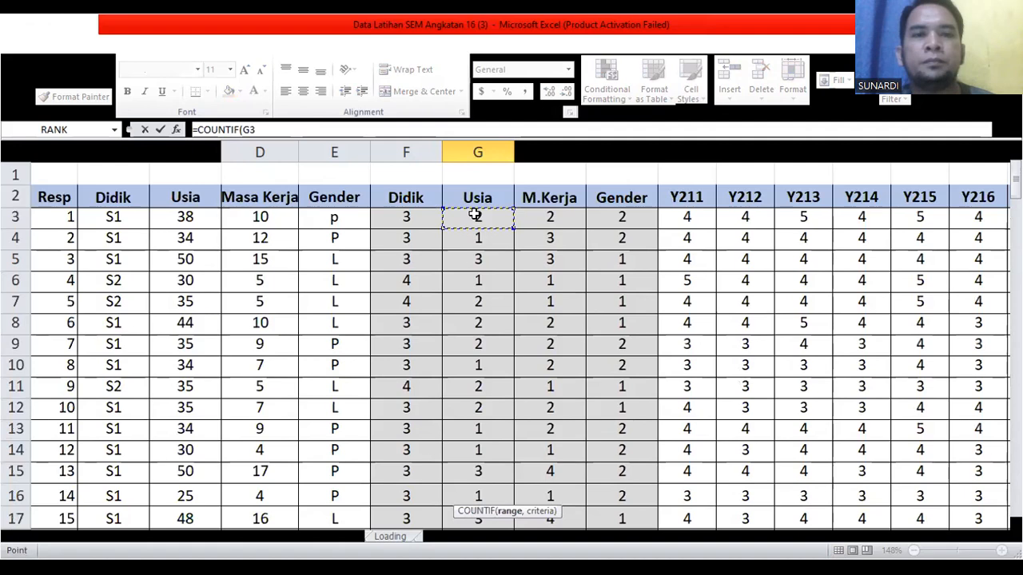
drag(474, 217, 496, 448)
scroll(499, 460, down, 7)
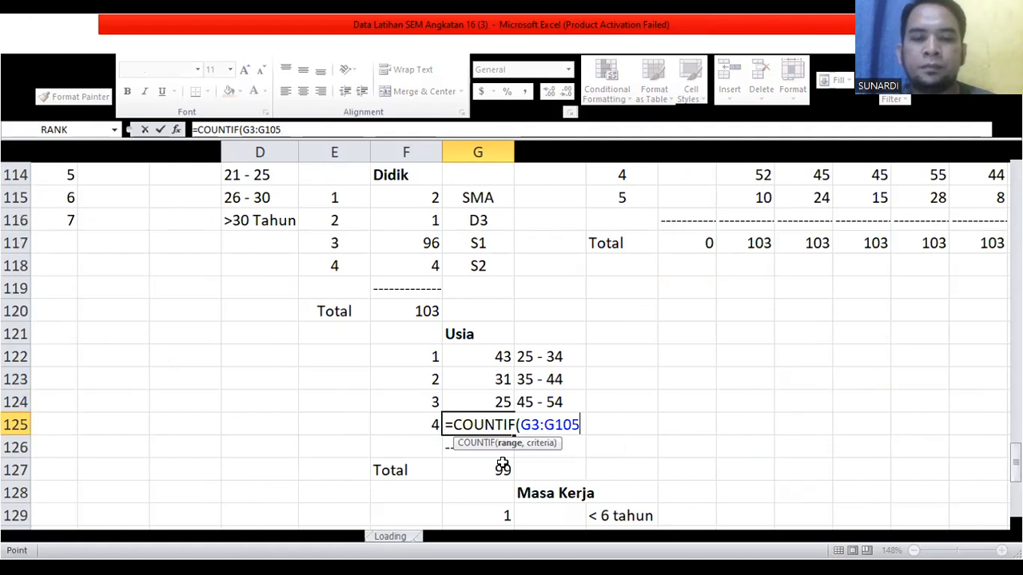
text(,)
click(415, 425)
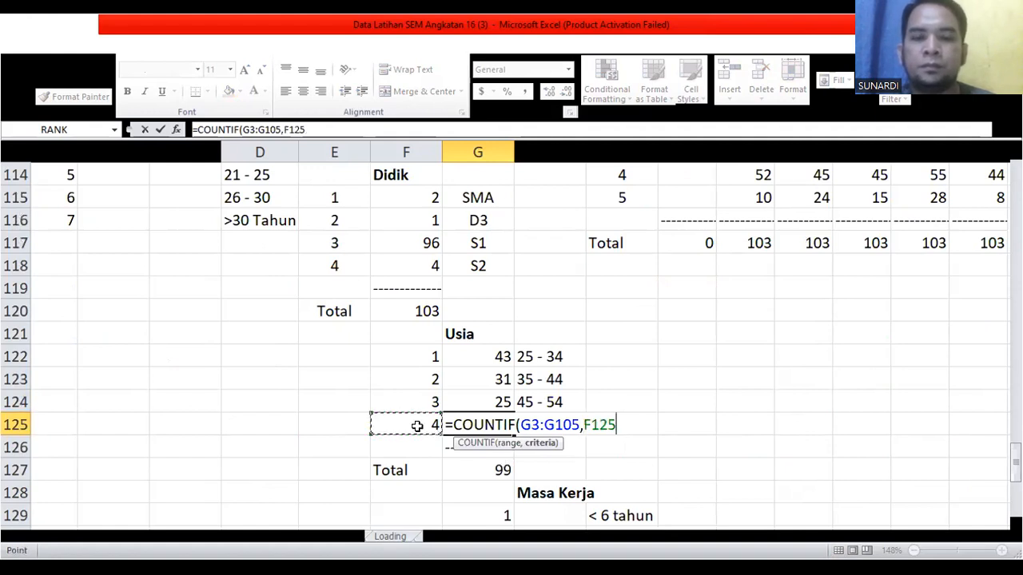
key(Return)
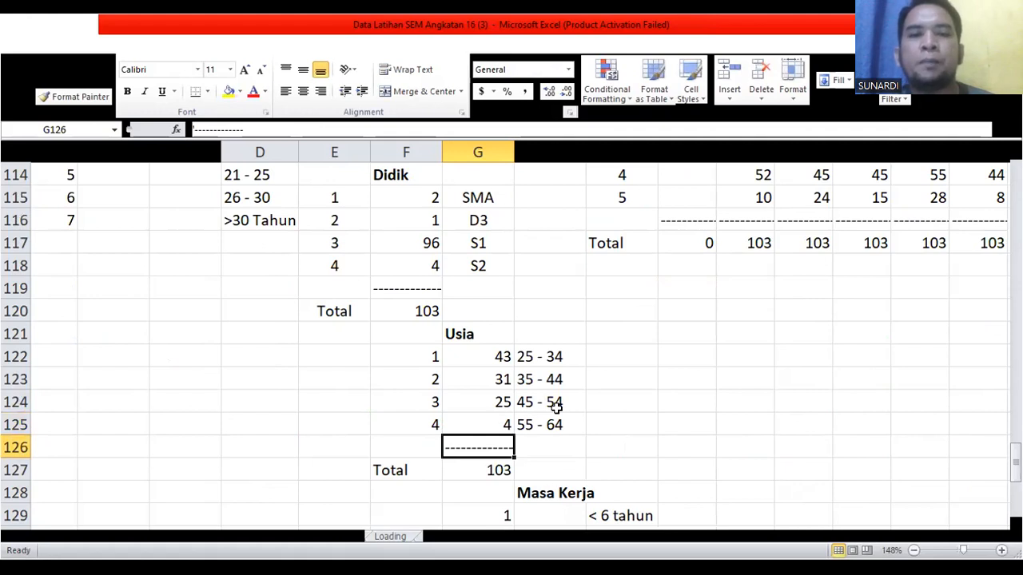
Step: Review the Usia frequency counts in G122:G125 and check their total in G127
click(491, 356)
drag(494, 384, 493, 413)
click(496, 468)
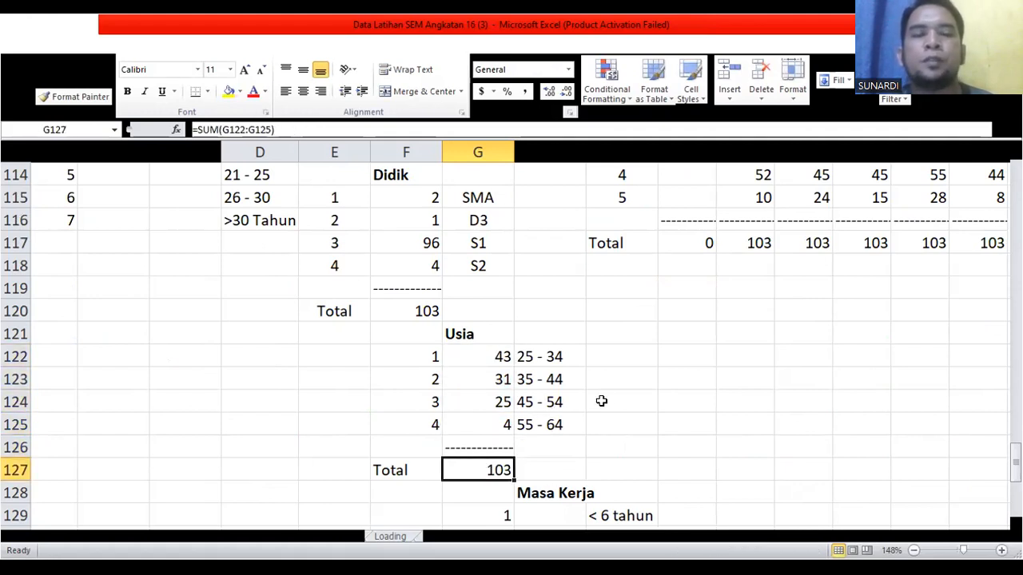
Step: Count the respondents with < 6 tahun of Masa Kerja in H129 with COUNTIF over H3:H105, using G129 as the criterion
scroll(601, 400, down, 3)
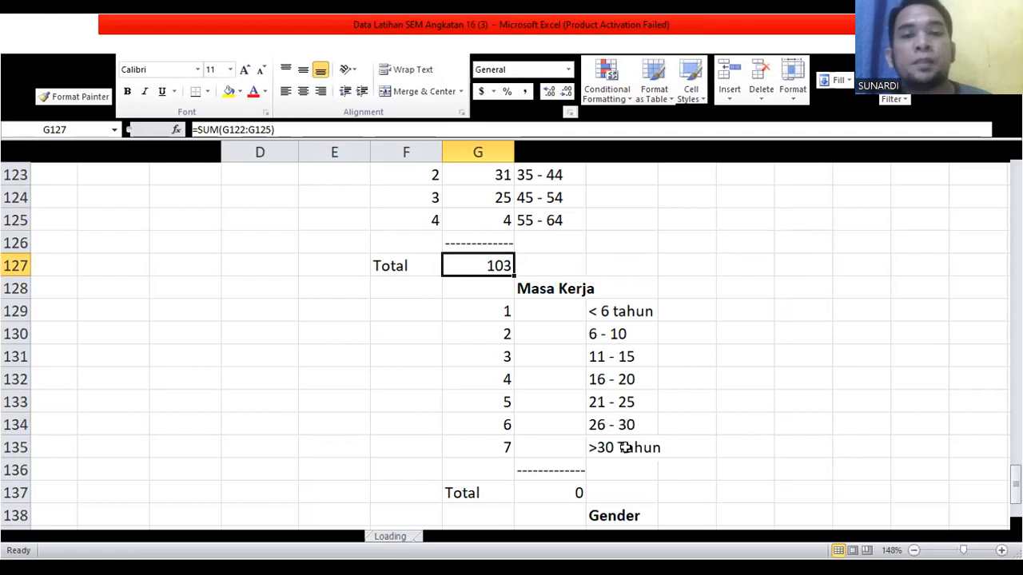
click(540, 314)
text(=COUNTIF)
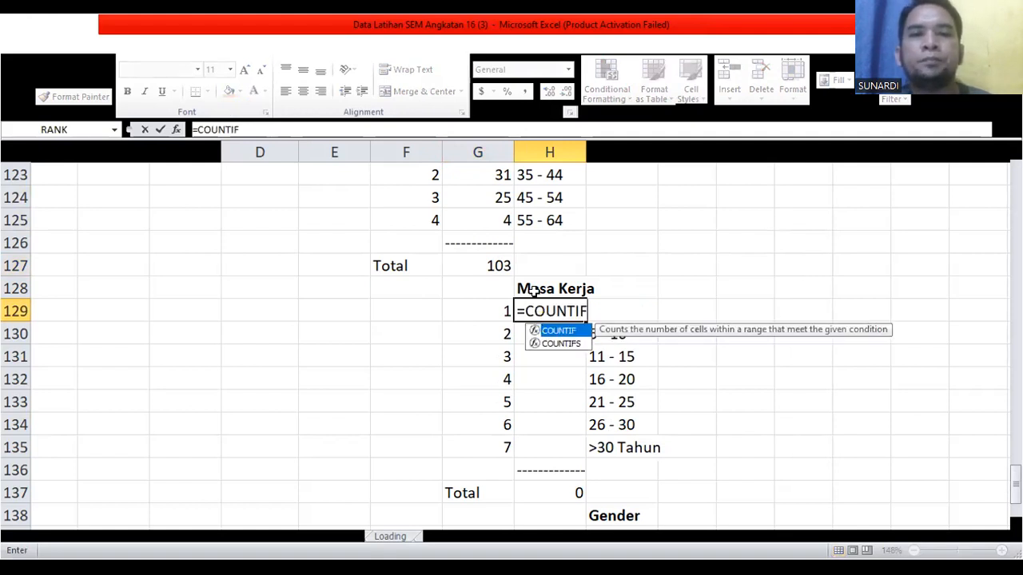
text(()
scroll(542, 289, up, 20)
scroll(541, 288, up, 8)
click(535, 212)
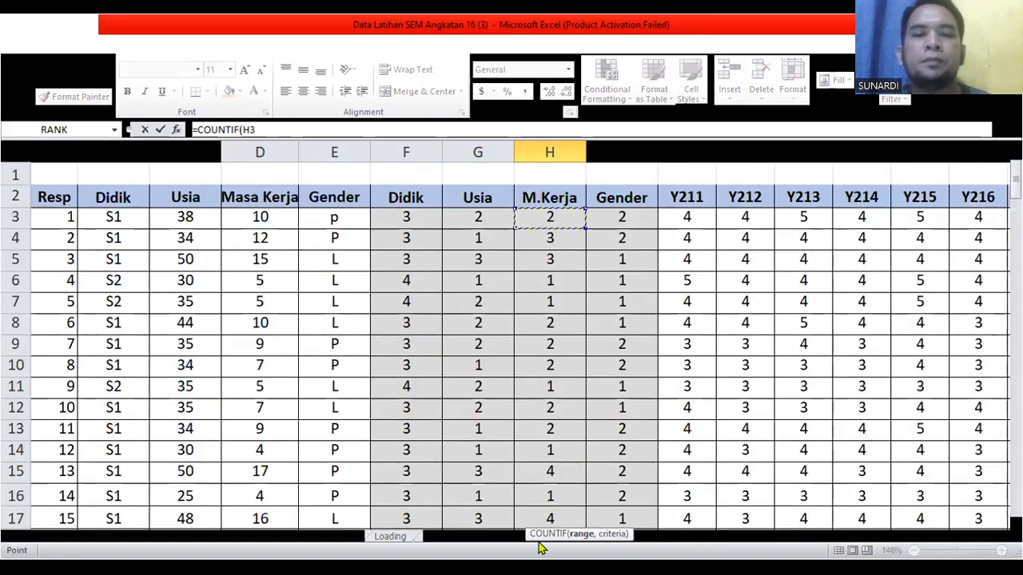
text(:H105)
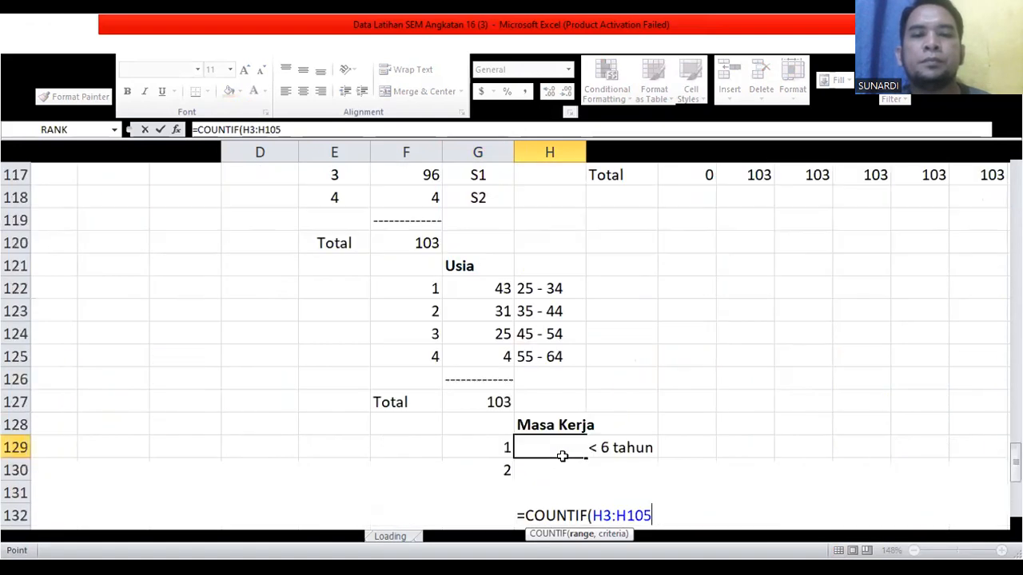
scroll(562, 455, down, 1)
text(,)
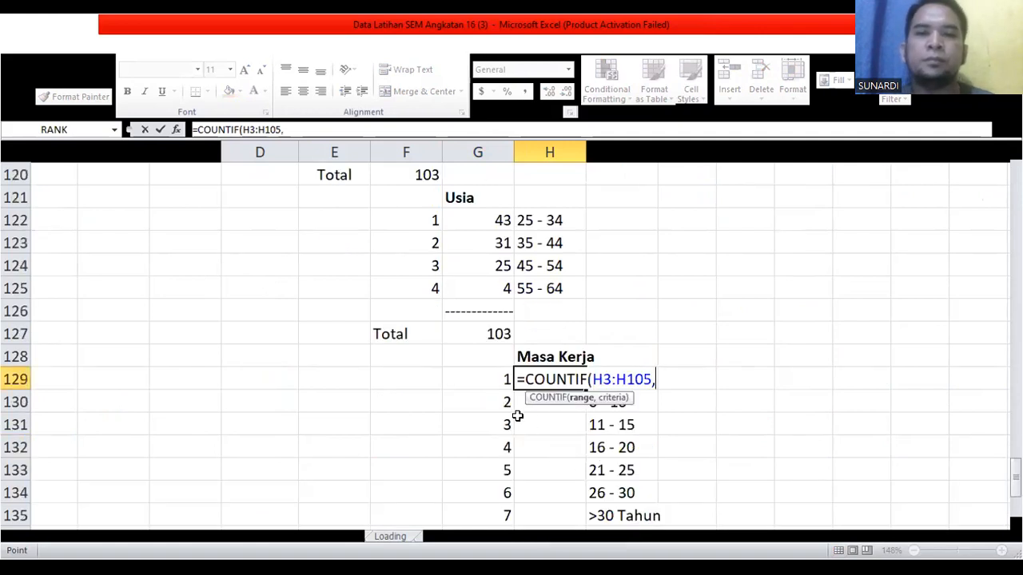
click(503, 382)
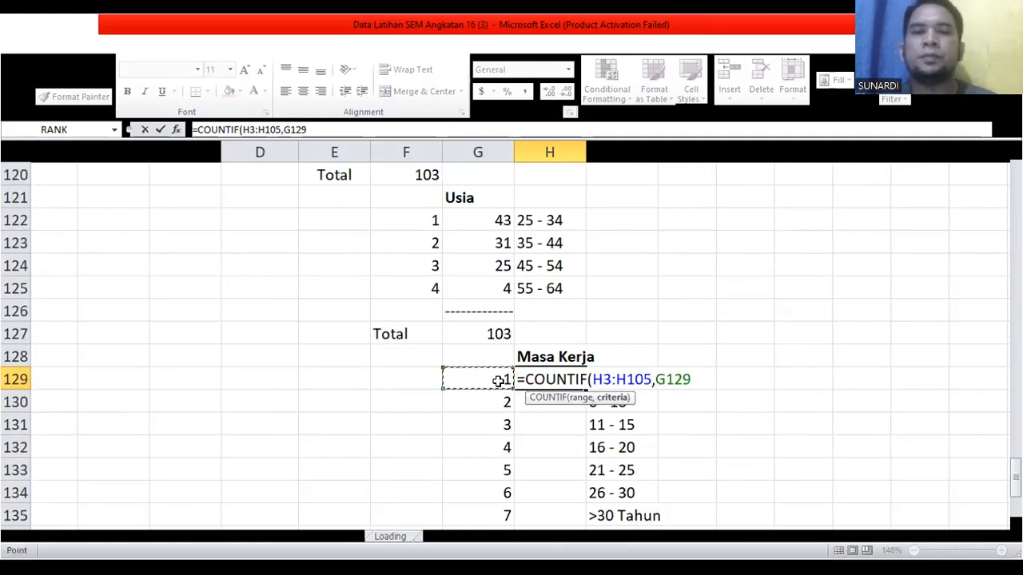
key(Return)
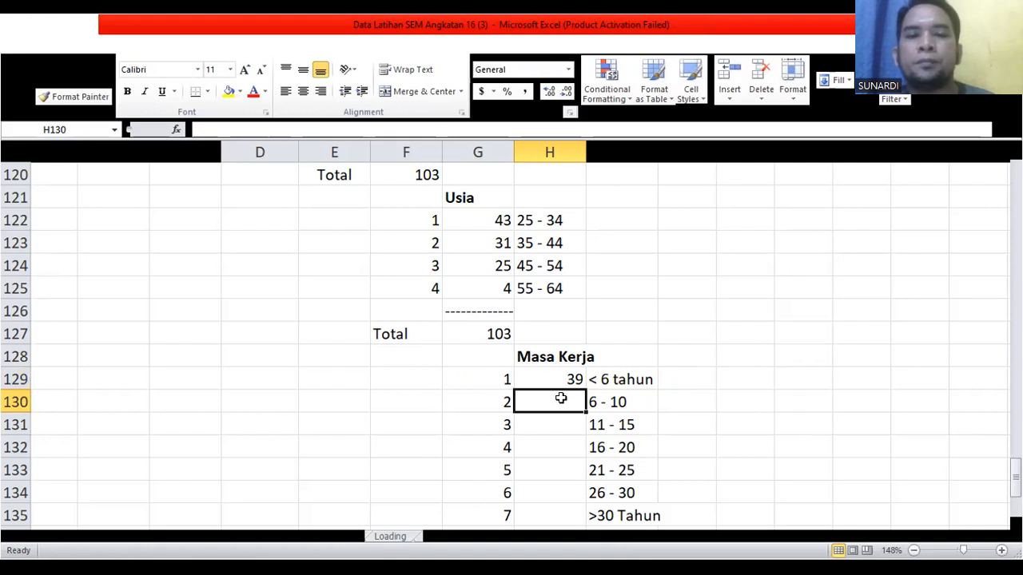
Step: Count the respondents with 6 - 10 years of Masa Kerja in H130 with COUNTIF over H3:H105, using G130 as the criterion
text(=)
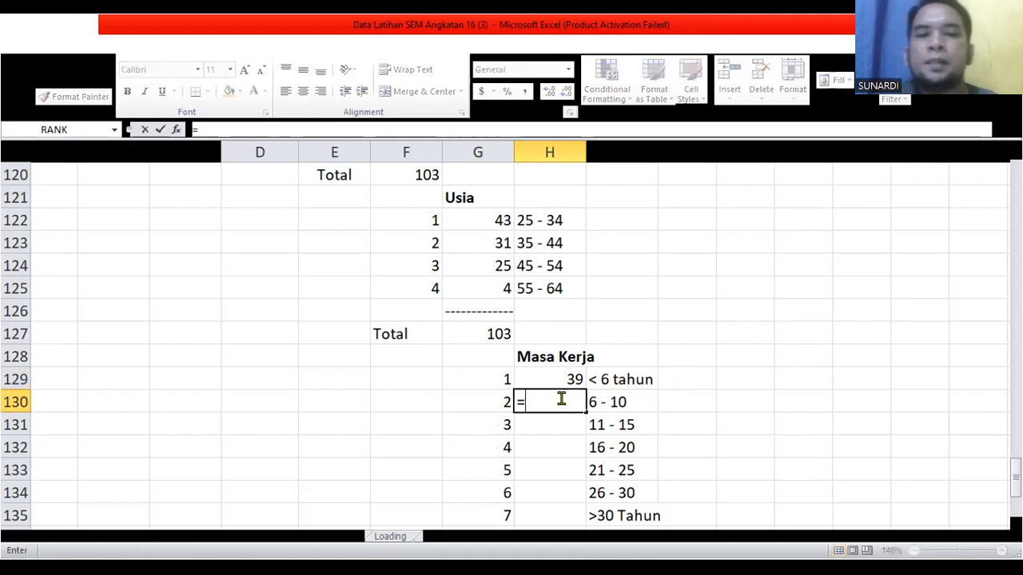
text(COUNTIF)
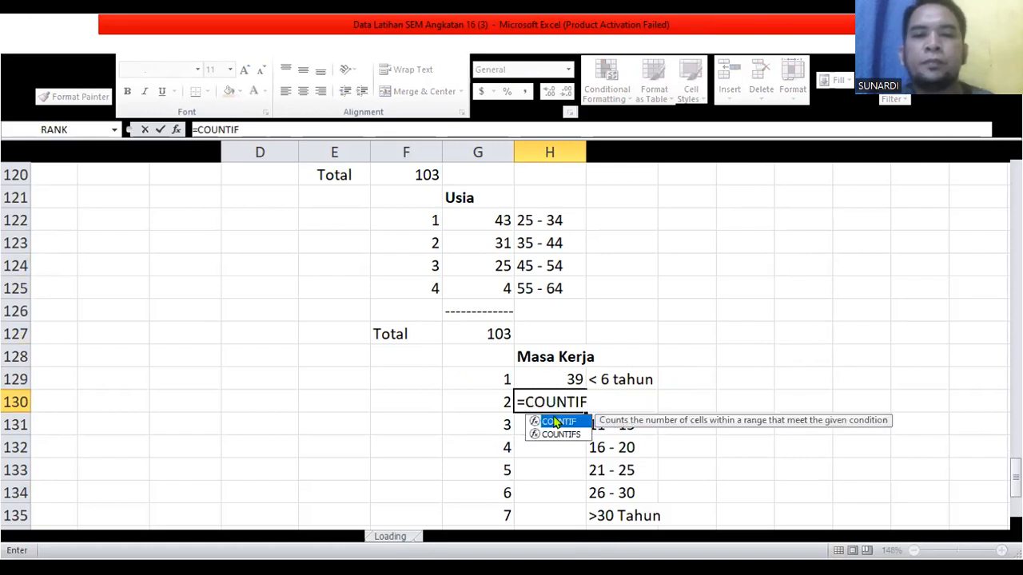
text(()
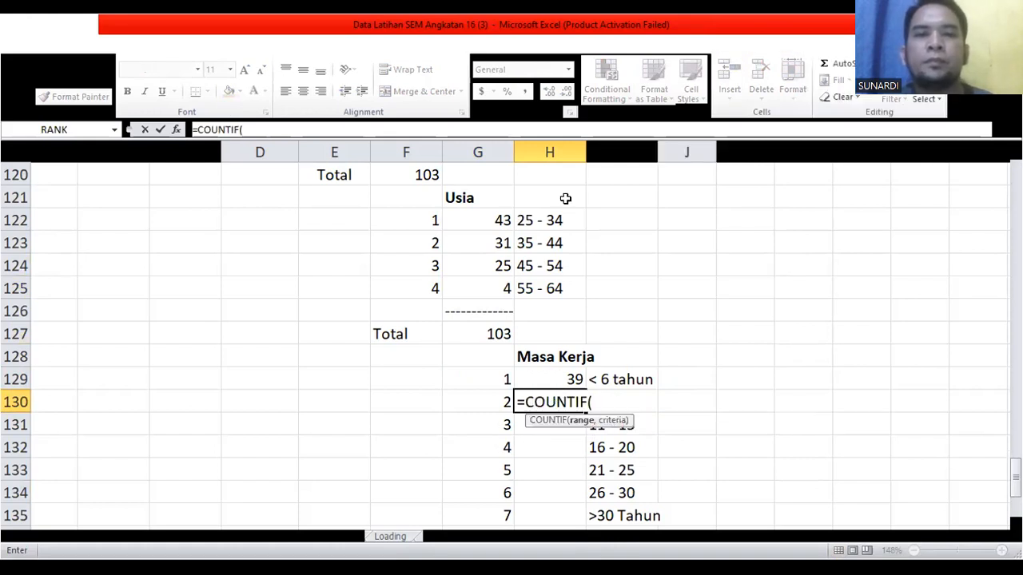
scroll(563, 209, up, 20)
scroll(563, 209, up, 17)
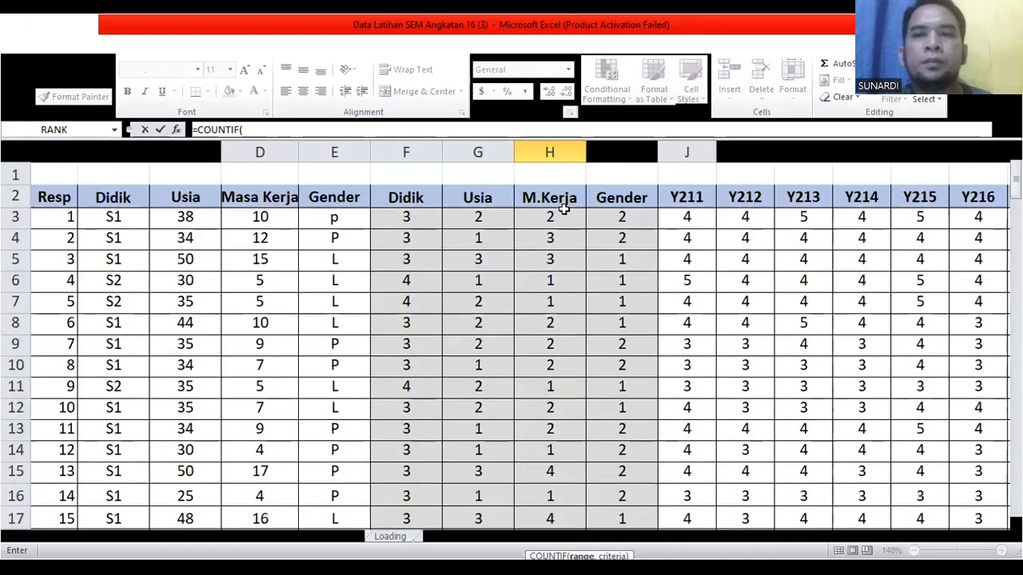
click(544, 225)
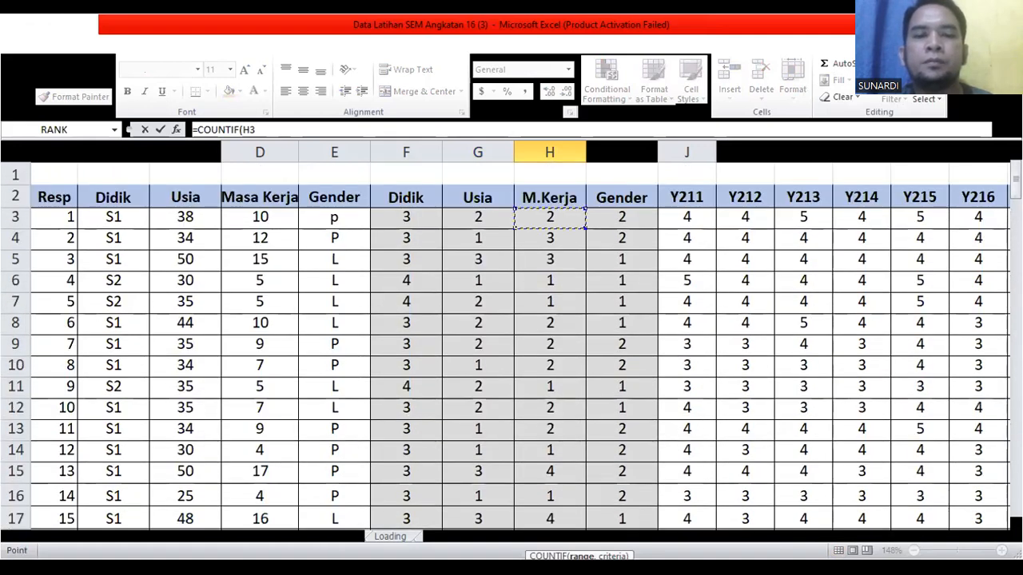
drag(544, 225, 570, 469)
text(,)
click(490, 424)
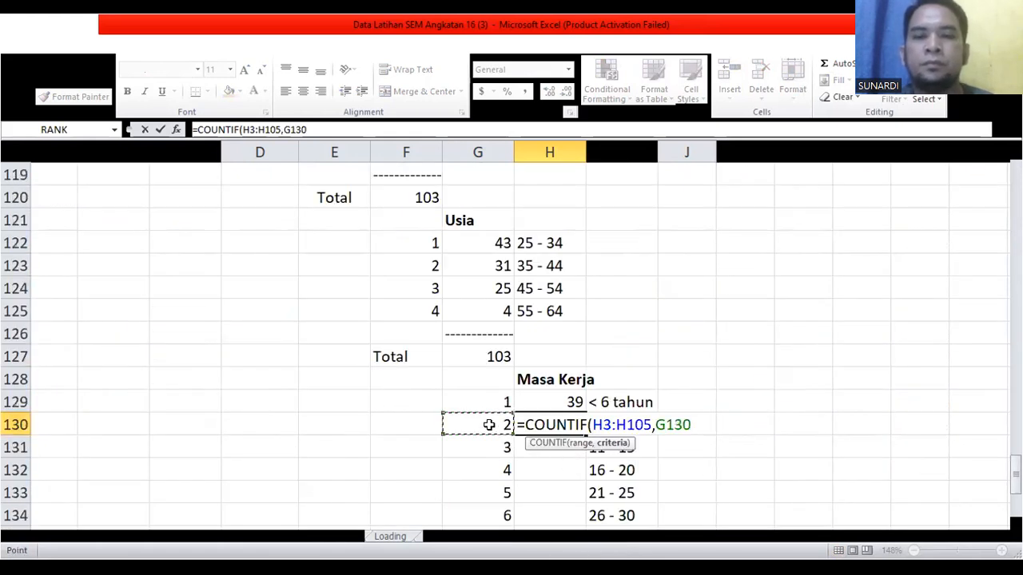
key(Return)
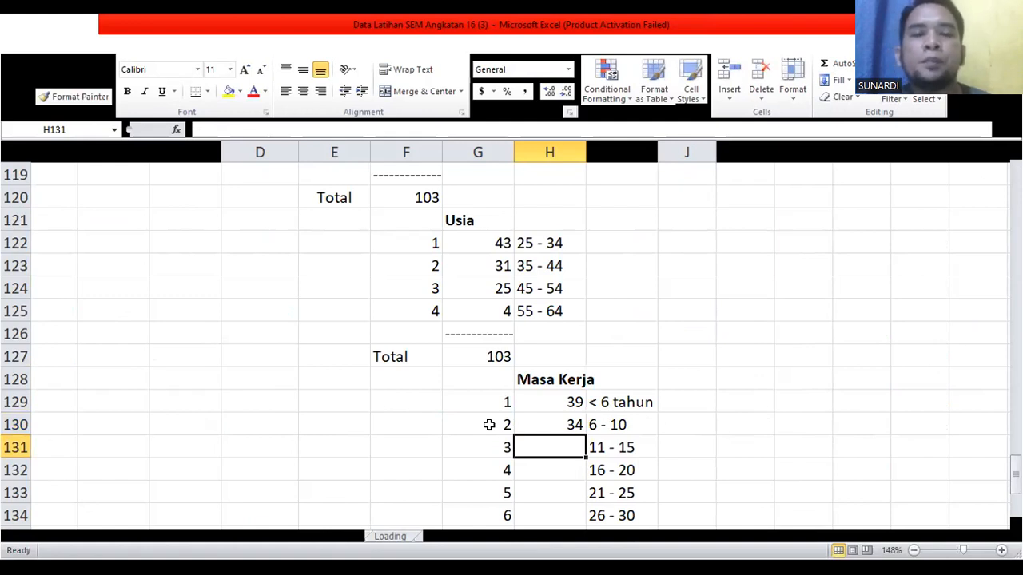
Step: Count the respondents with 11 - 15 years of Masa Kerja in H131 with COUNTIF over H3:H105, using G131 as the criterion
click(549, 424)
click(562, 449)
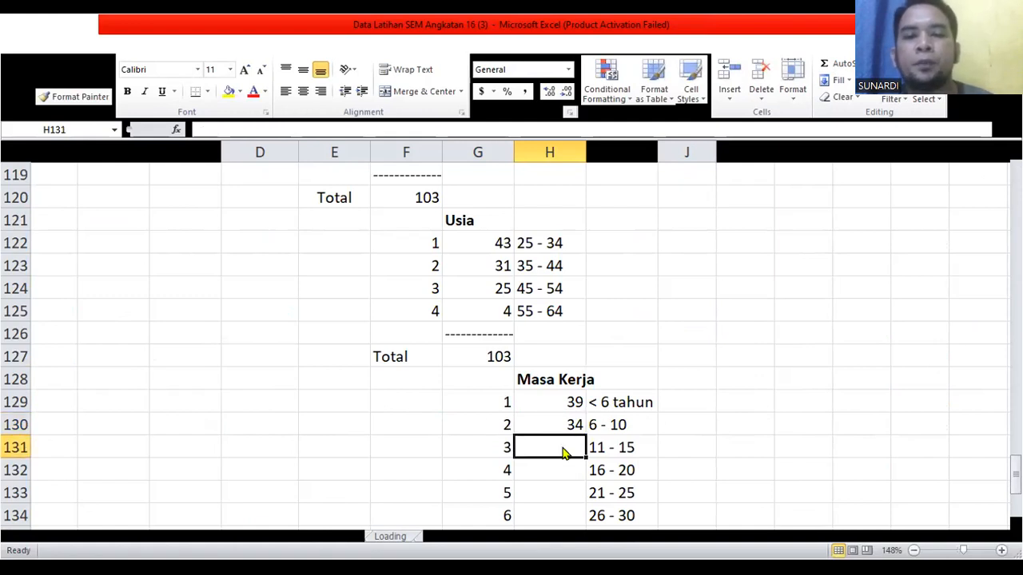
text(=)
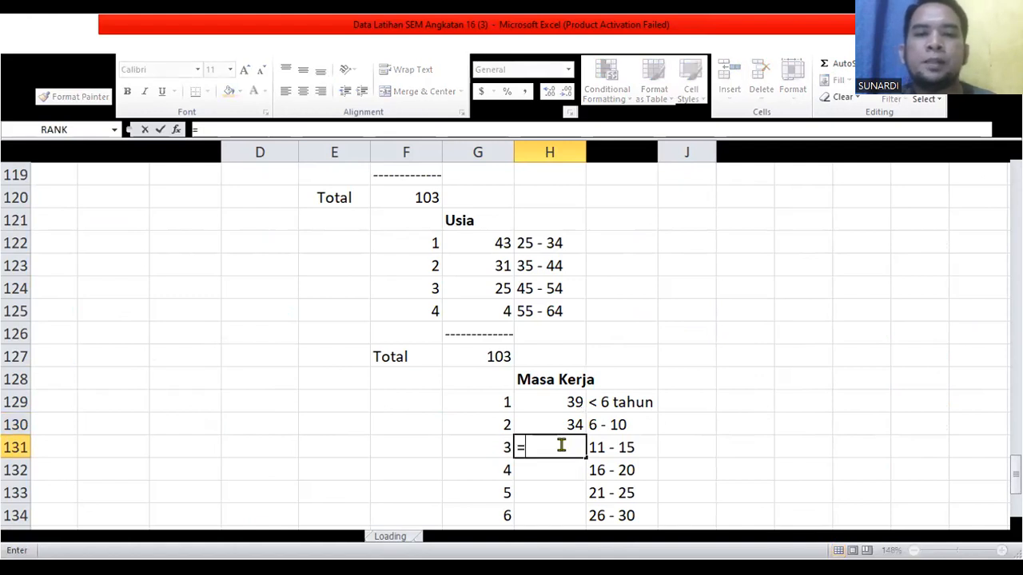
text(C)
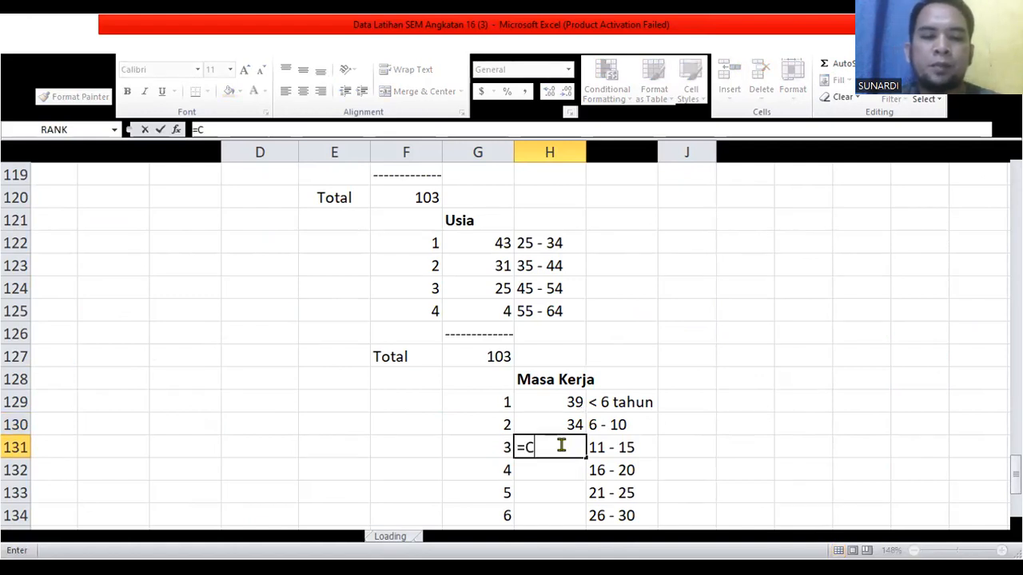
text(OUNTIF)
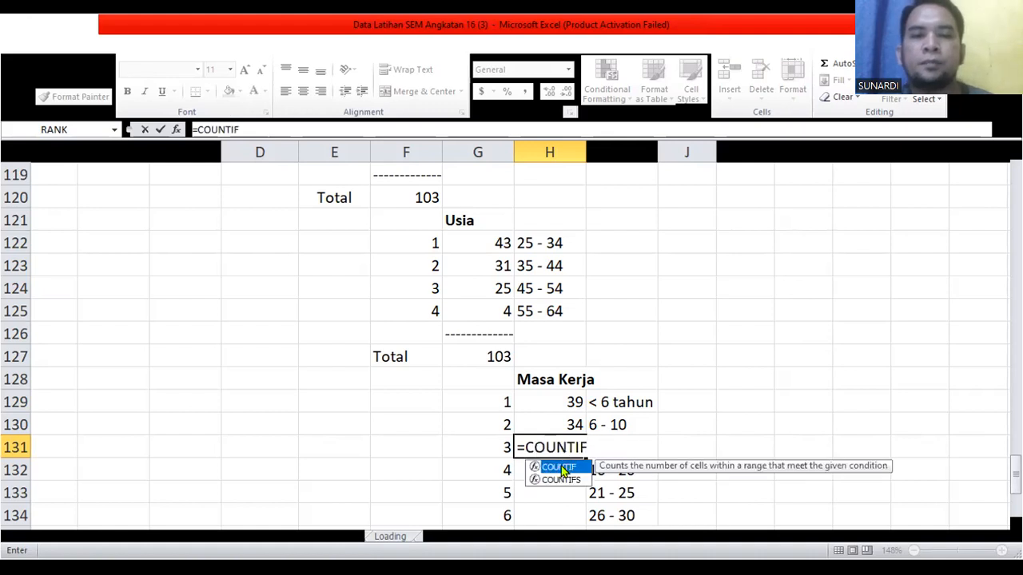
text(()
scroll(512, 359, up, 20)
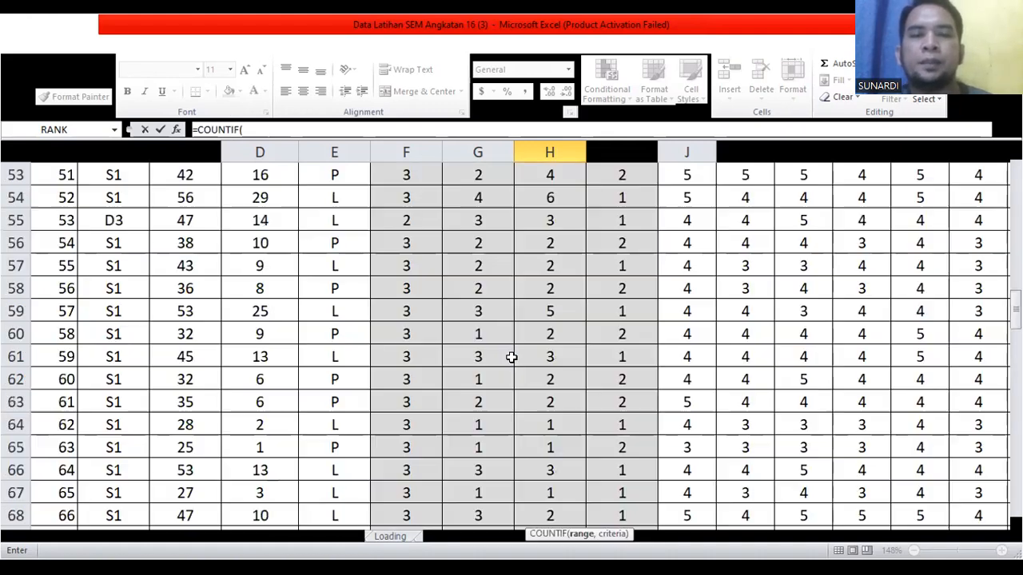
scroll(526, 354, up, 6)
click(547, 218)
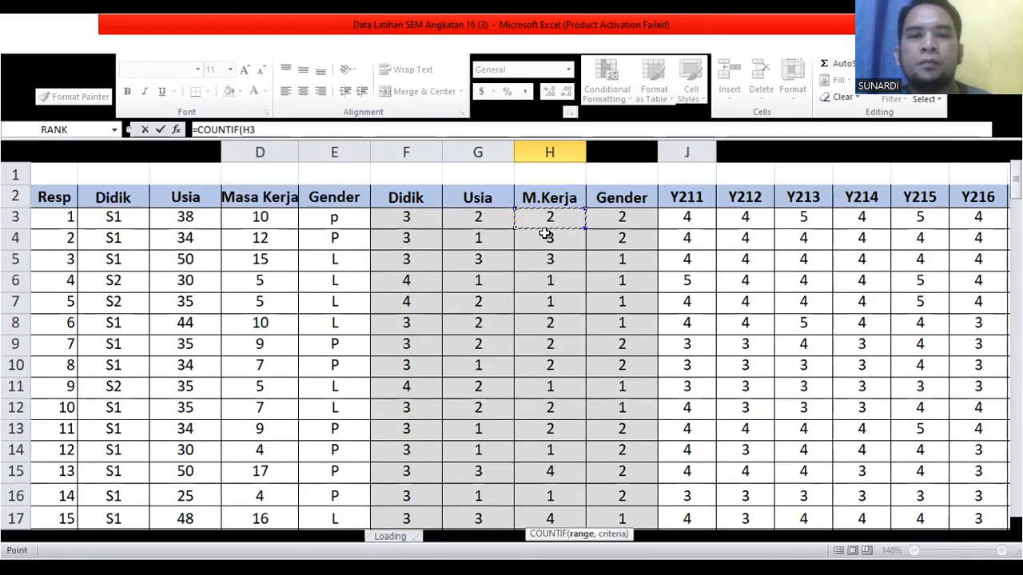
drag(550, 218, 567, 473)
scroll(567, 473, down, 11)
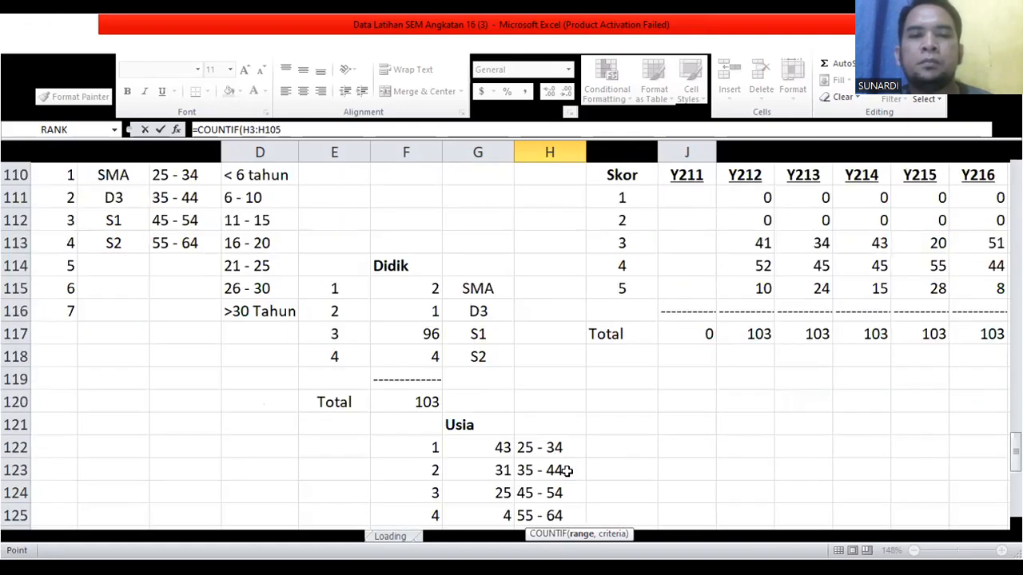
text(,)
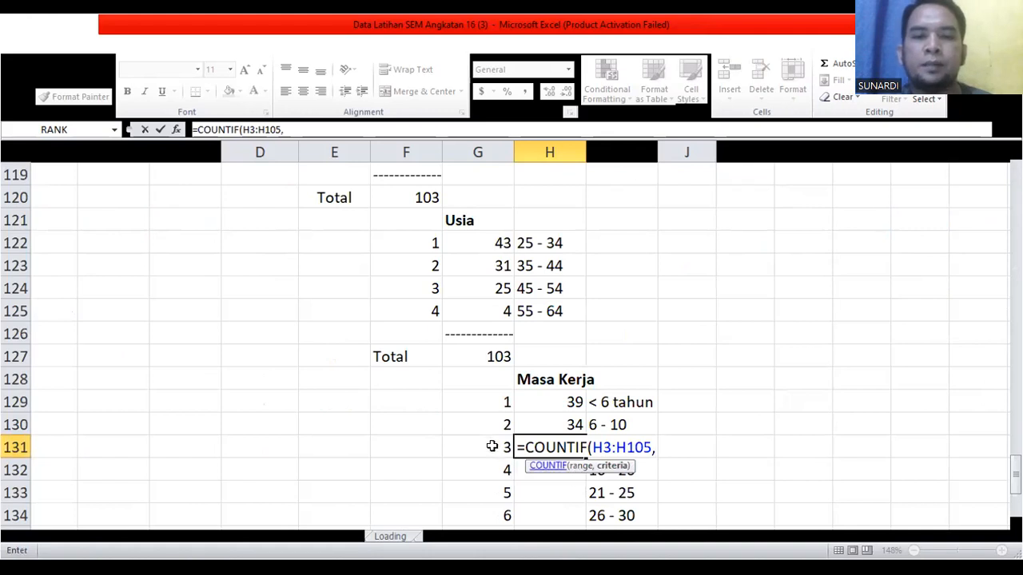
click(486, 441)
key(Return)
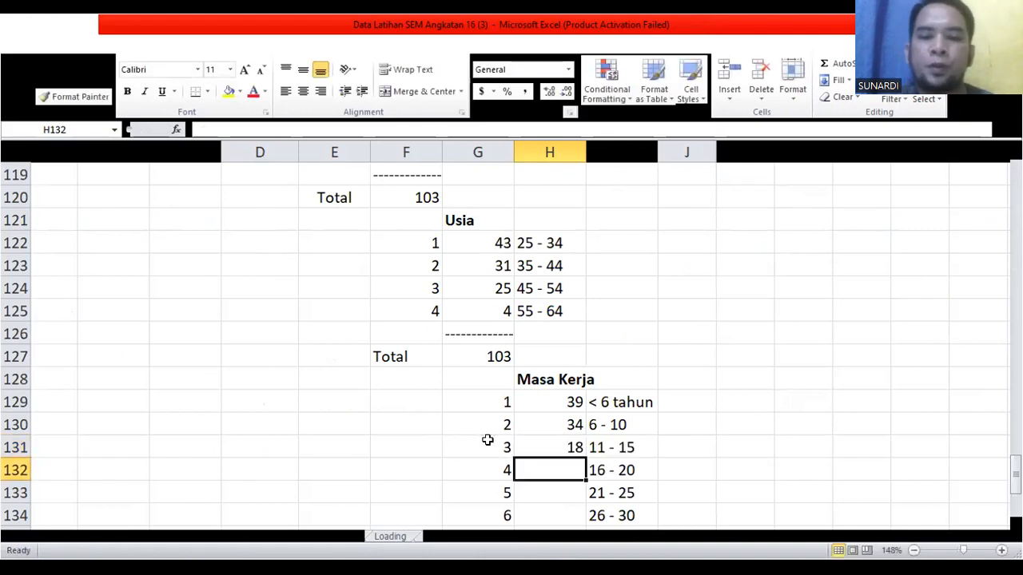
Step: Count the respondents with 16 - 20 years of Masa Kerja in H132 with COUNTIF over H3:H105, using G132 as the criterion
text(=)
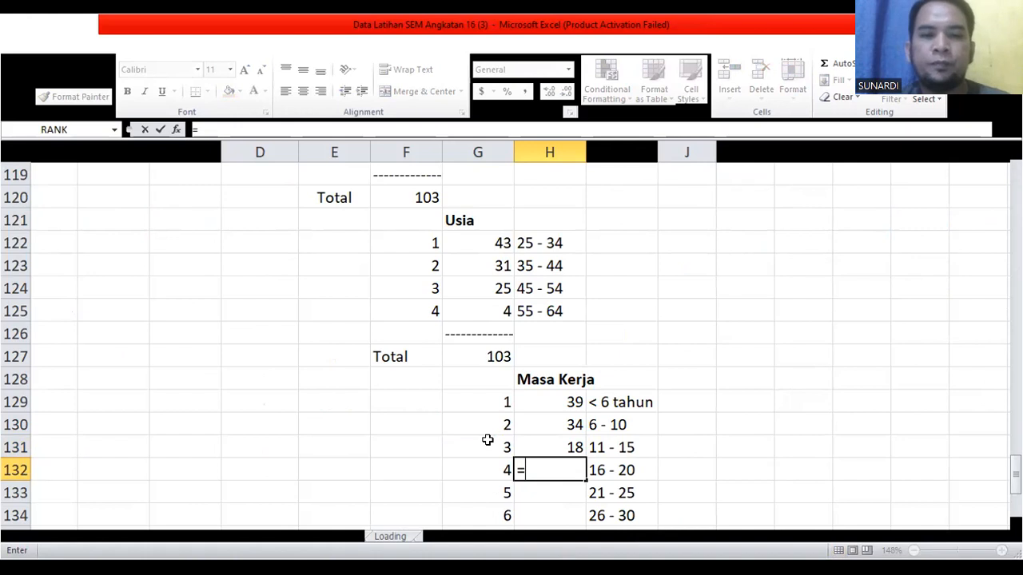
text(COUNTIF)
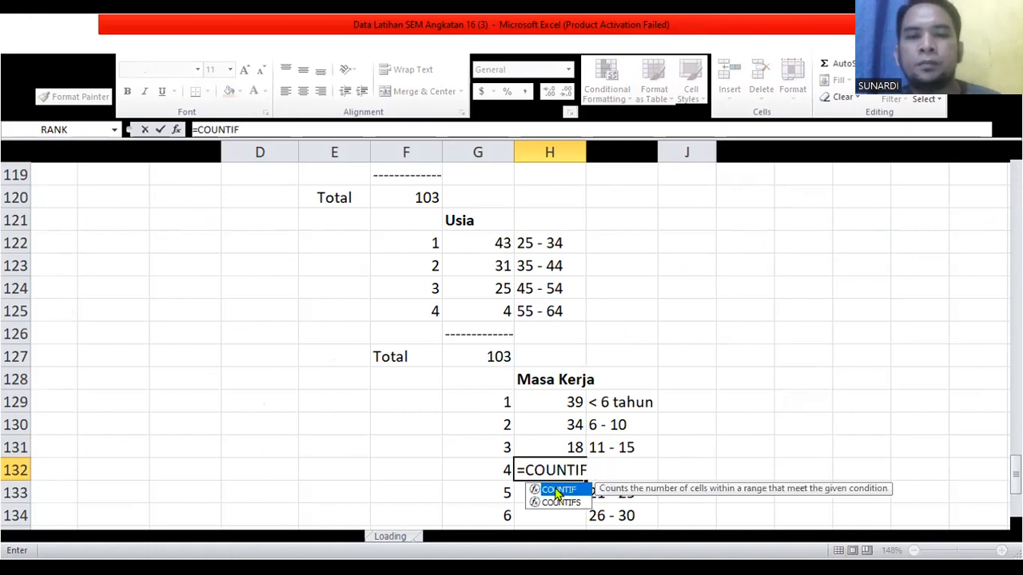
text(()
scroll(553, 411, up, 20)
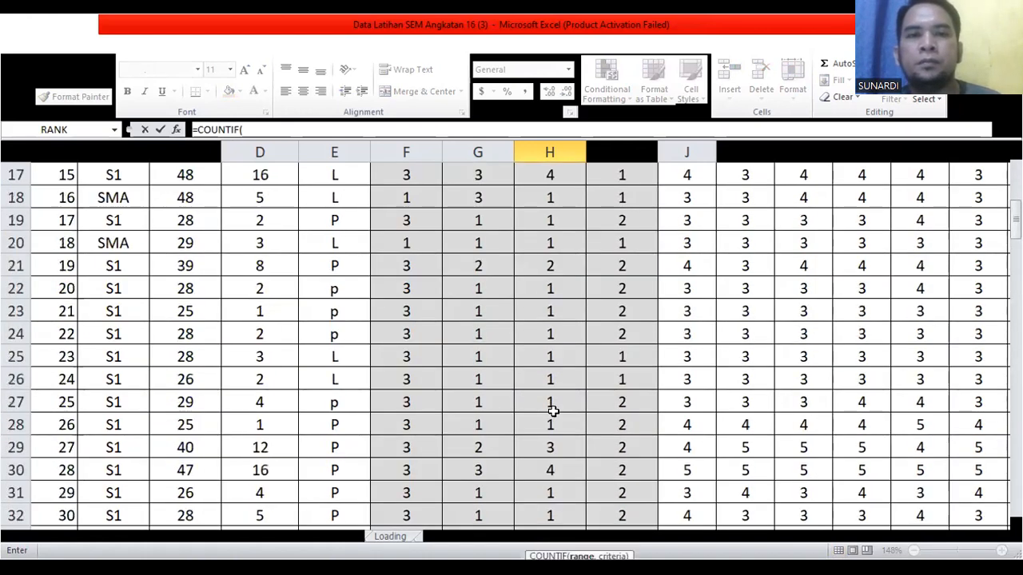
scroll(553, 411, up, 5)
click(542, 214)
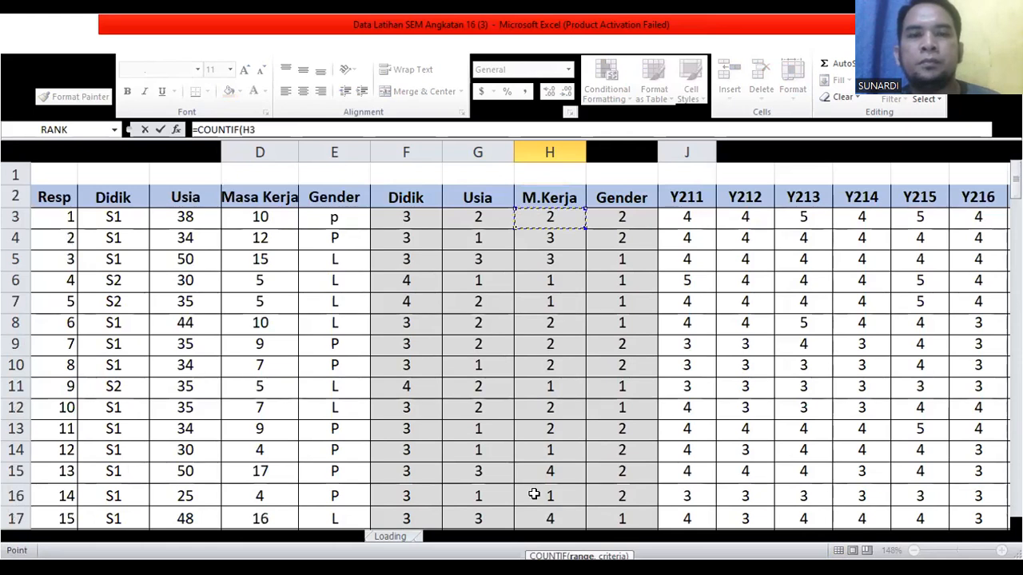
scroll(534, 496, down, 20)
drag(551, 491, 559, 485)
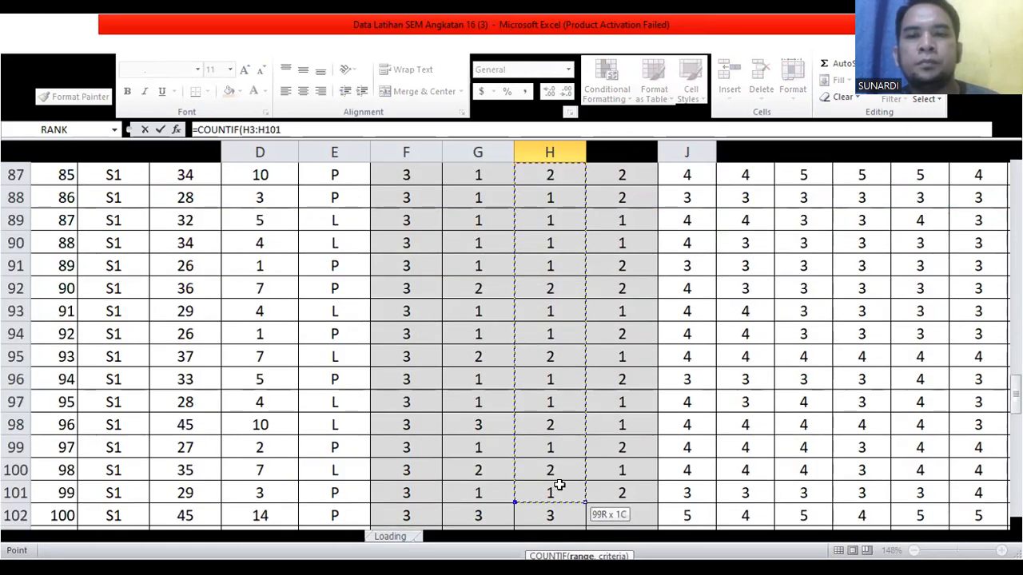
scroll(564, 436, down, 10)
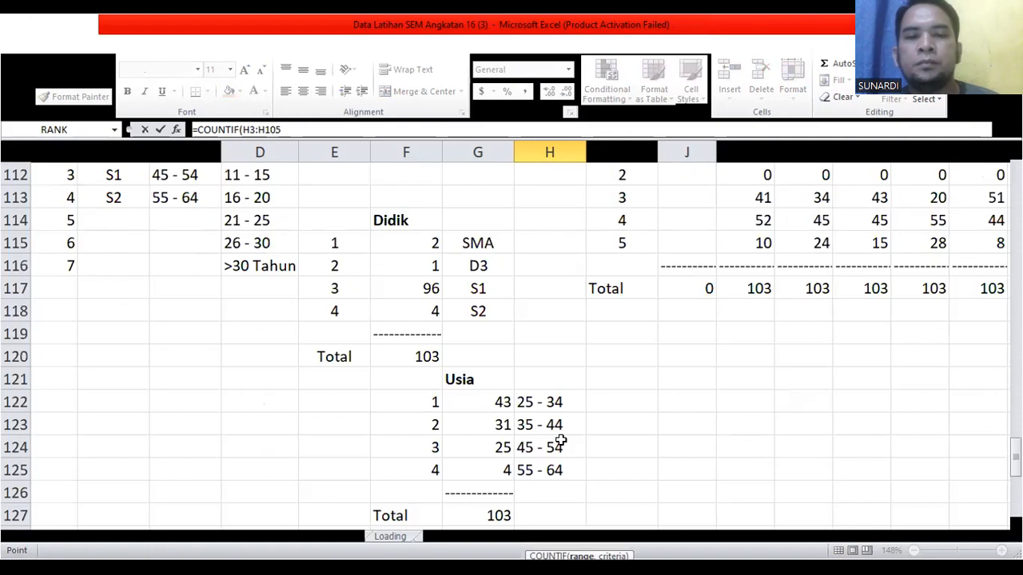
text(,)
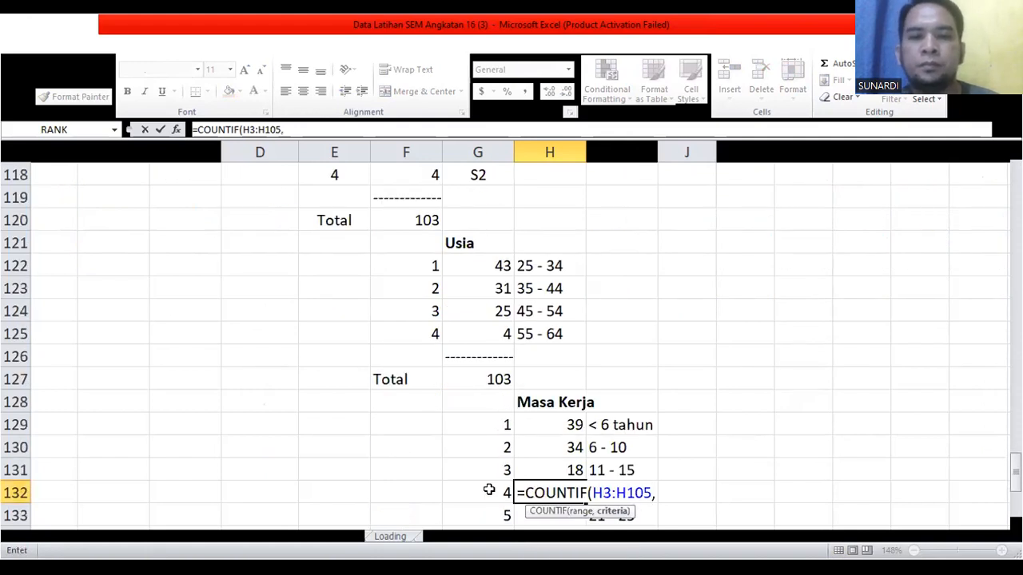
click(490, 489)
key(Return)
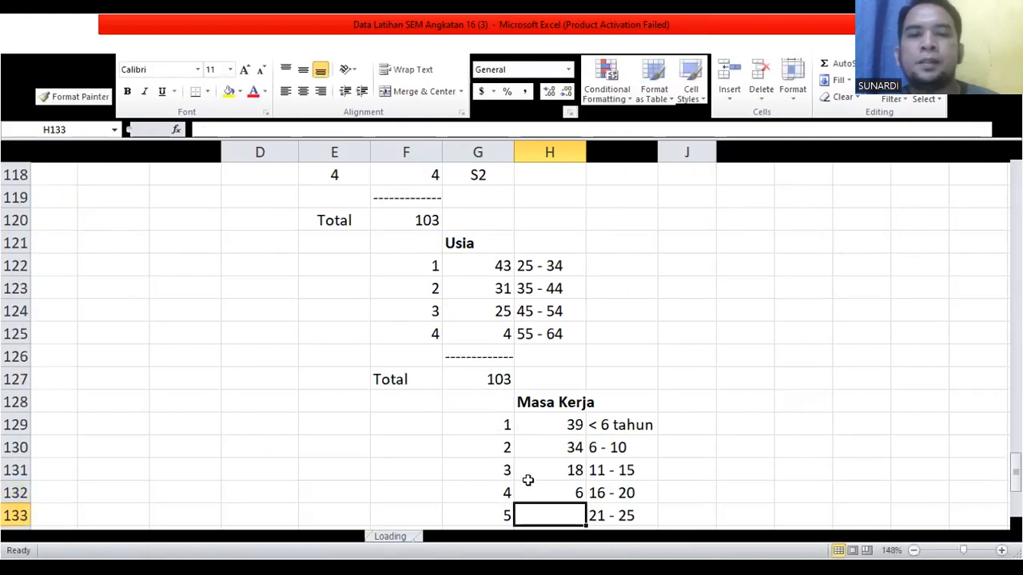
Step: Count the respondents with 21 - 25 years of Masa Kerja in H133 with COUNTIF over H3:H105, using G133 as the criterion
scroll(544, 476, down, 1)
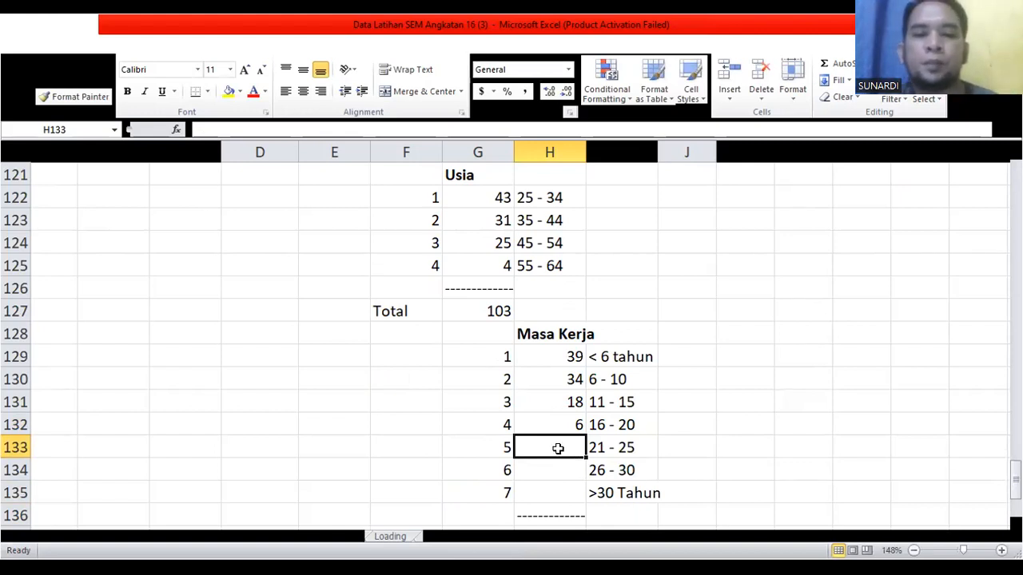
text(=)
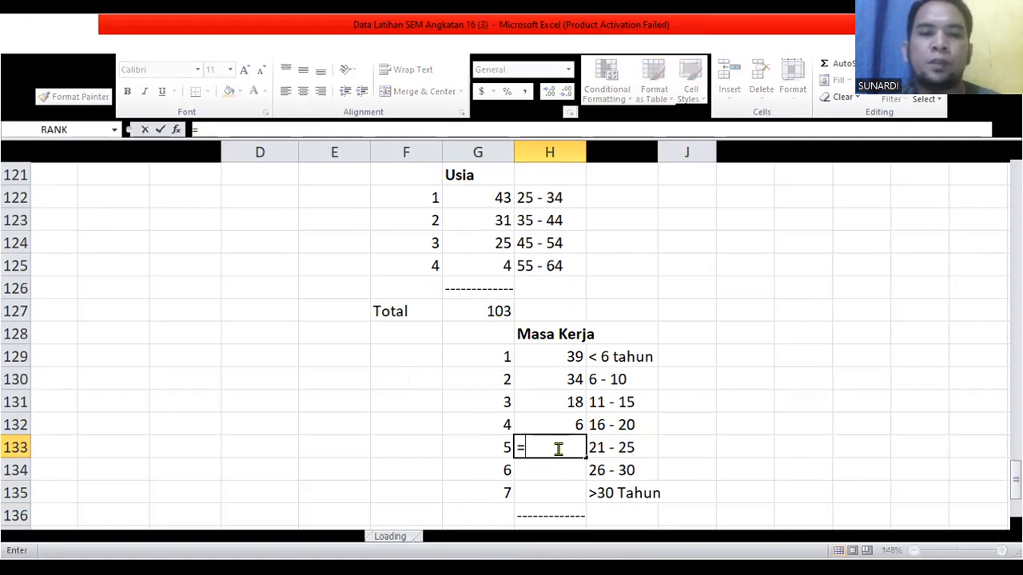
text(COUNTIF)
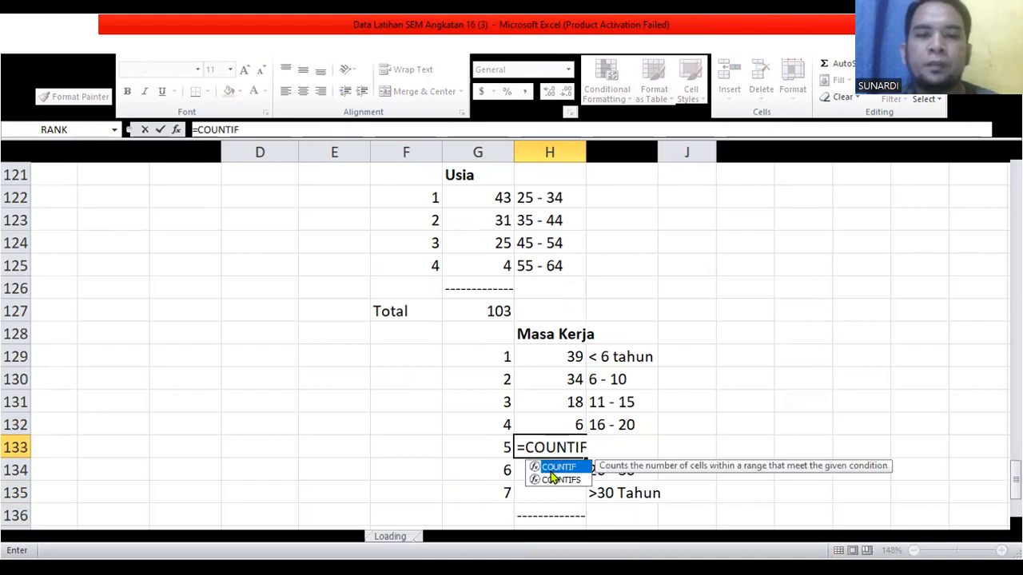
double_click(552, 468)
scroll(567, 381, up, 20)
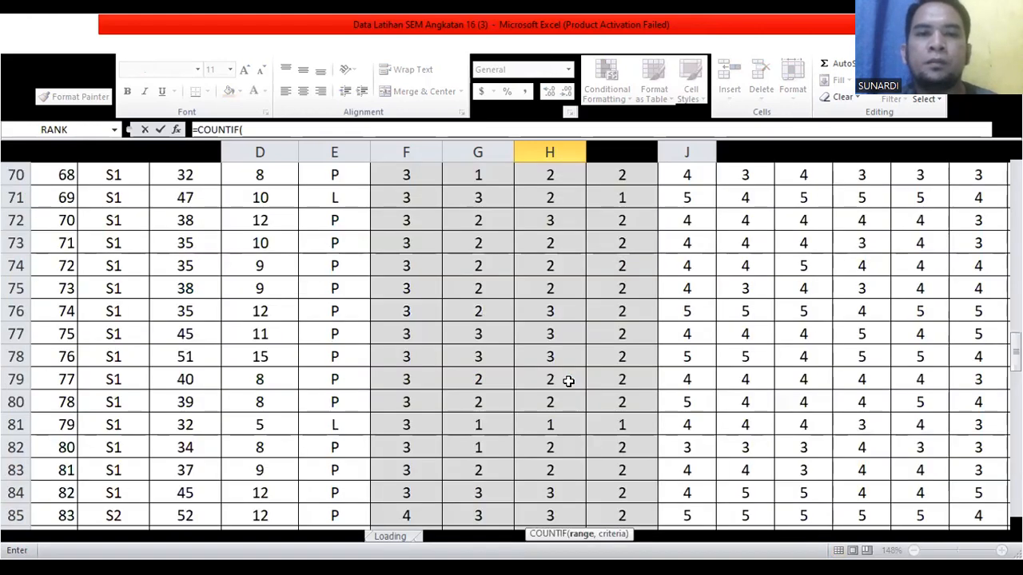
click(540, 217)
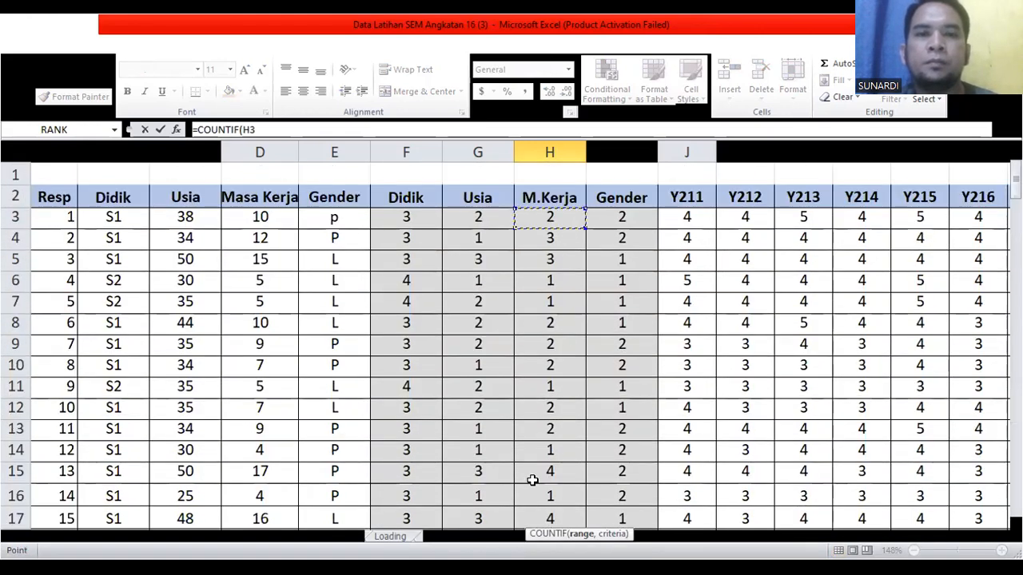
drag(532, 479, 557, 482)
scroll(554, 463, down, 10)
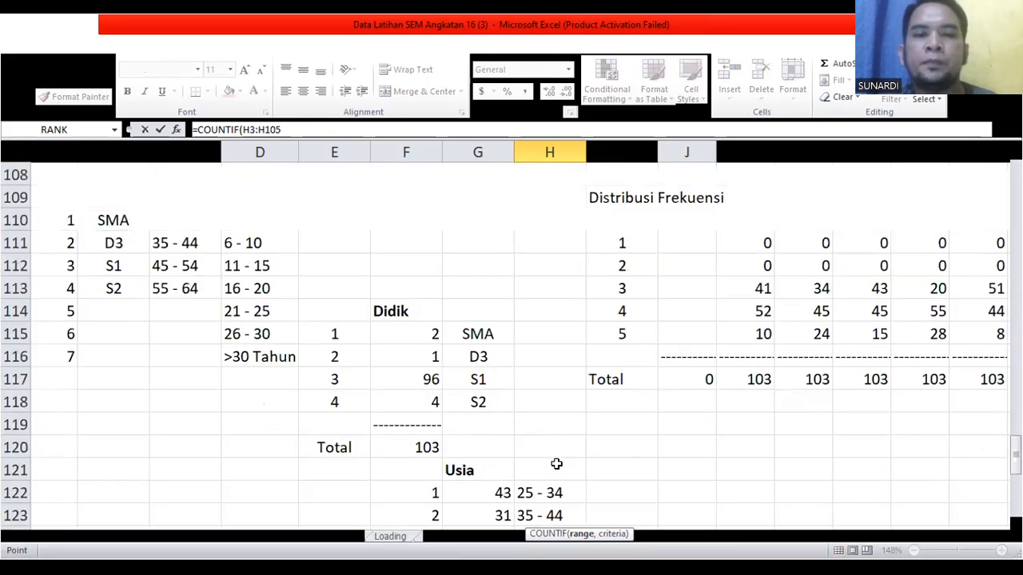
scroll(556, 463, up, 3)
text(,)
click(493, 401)
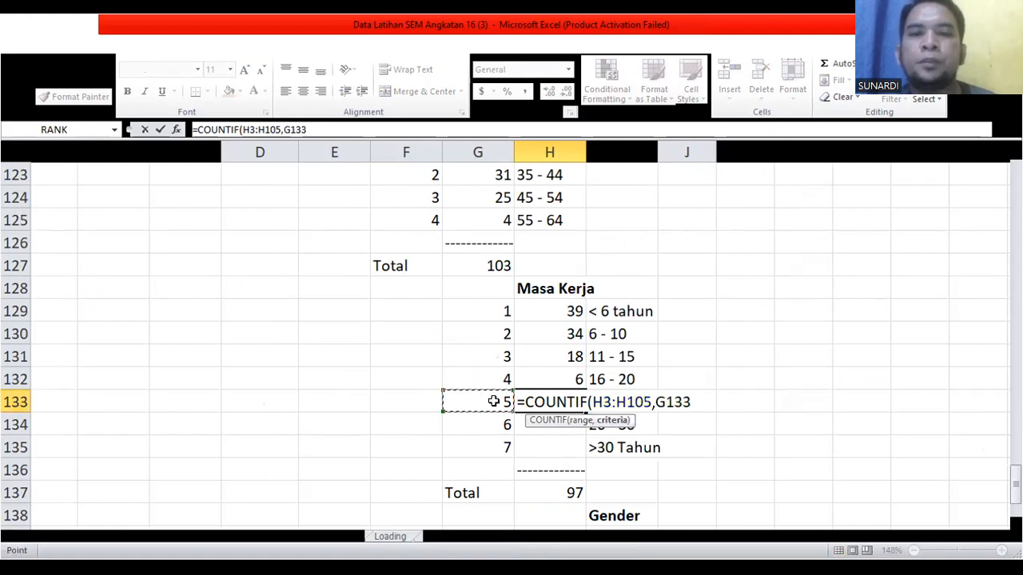
key(Return)
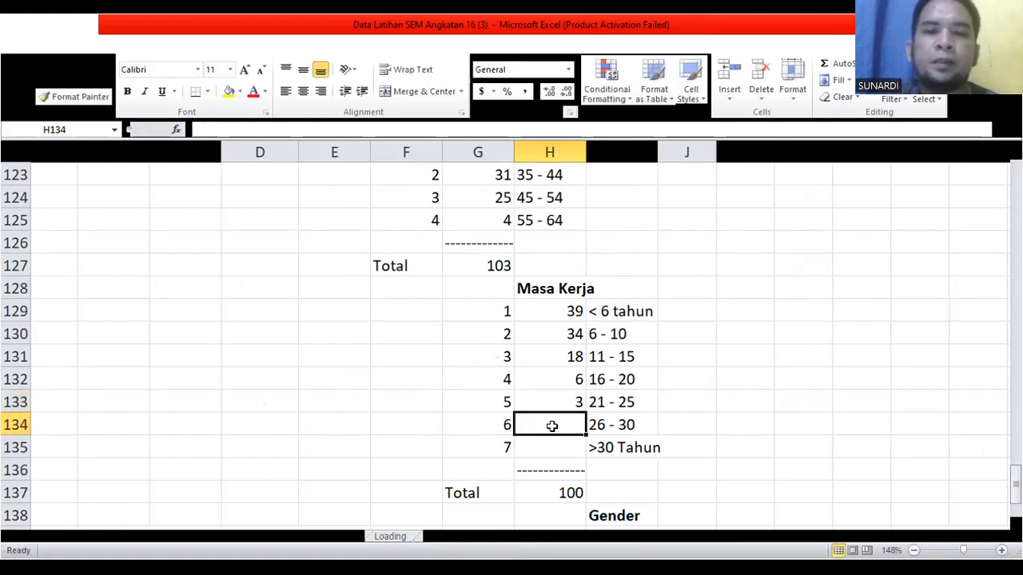
Step: Count the respondents with 26 - 30 years of Masa Kerja in H134 with COUNTIF over H3:H105, using G134 as the criterion
text(=)
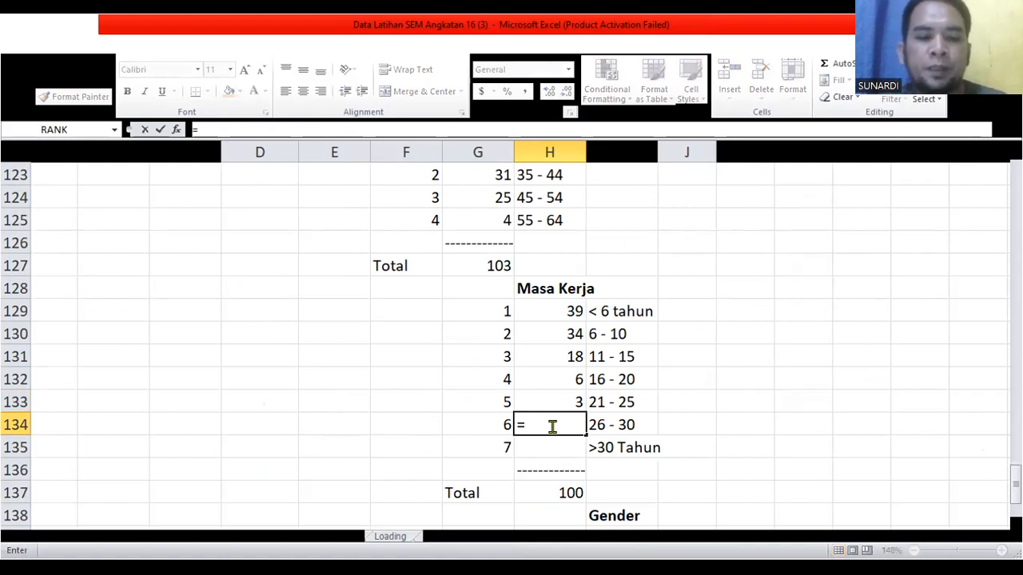
text(C)
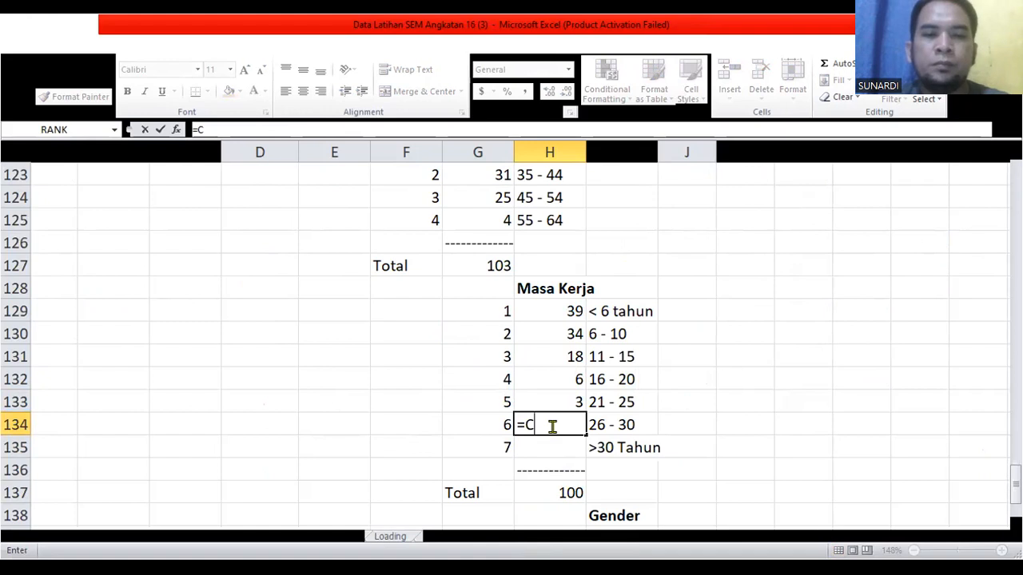
text(OUNTIF)
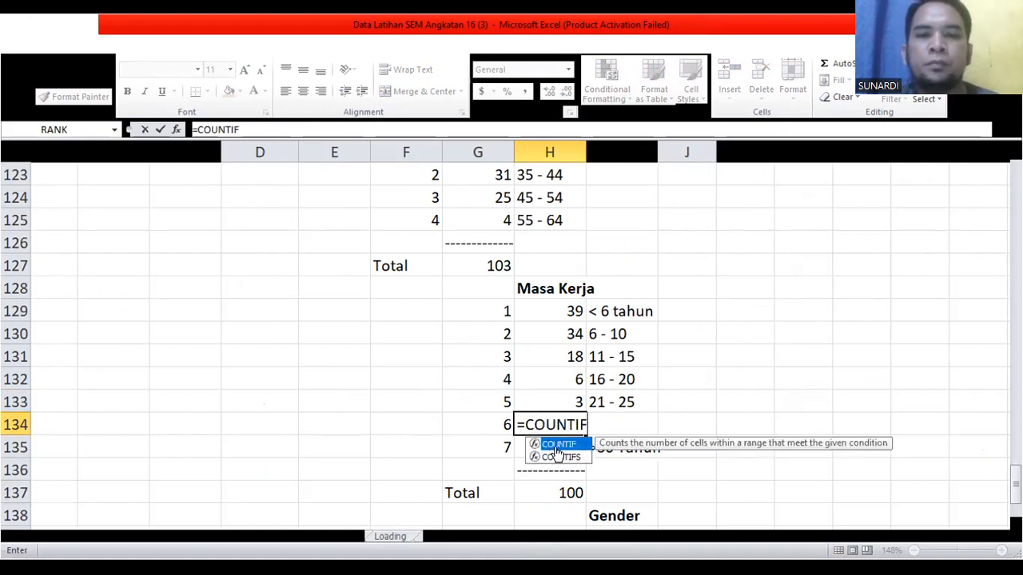
key(Tab)
scroll(563, 329, up, 15)
scroll(562, 329, up, 9)
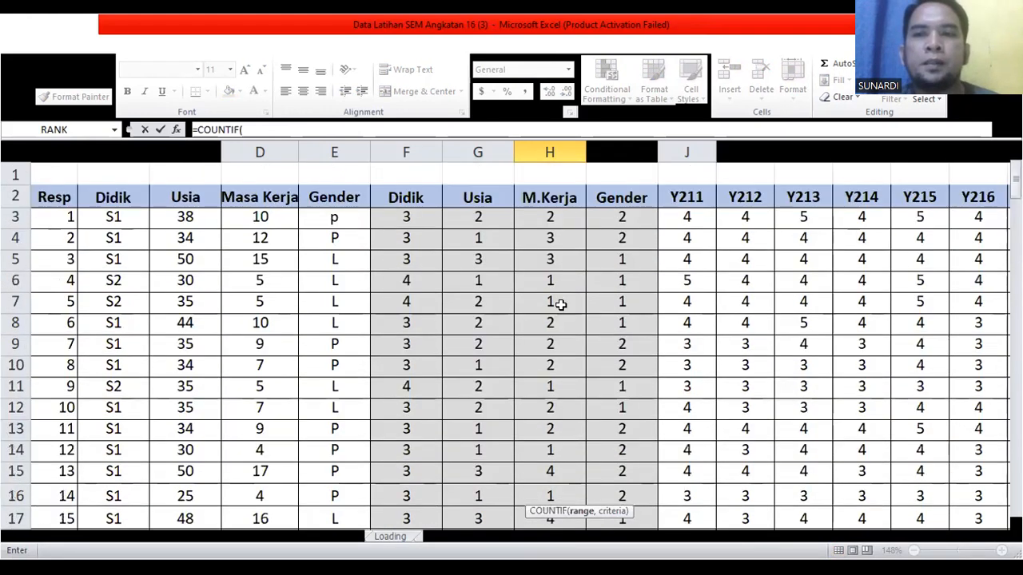
click(545, 227)
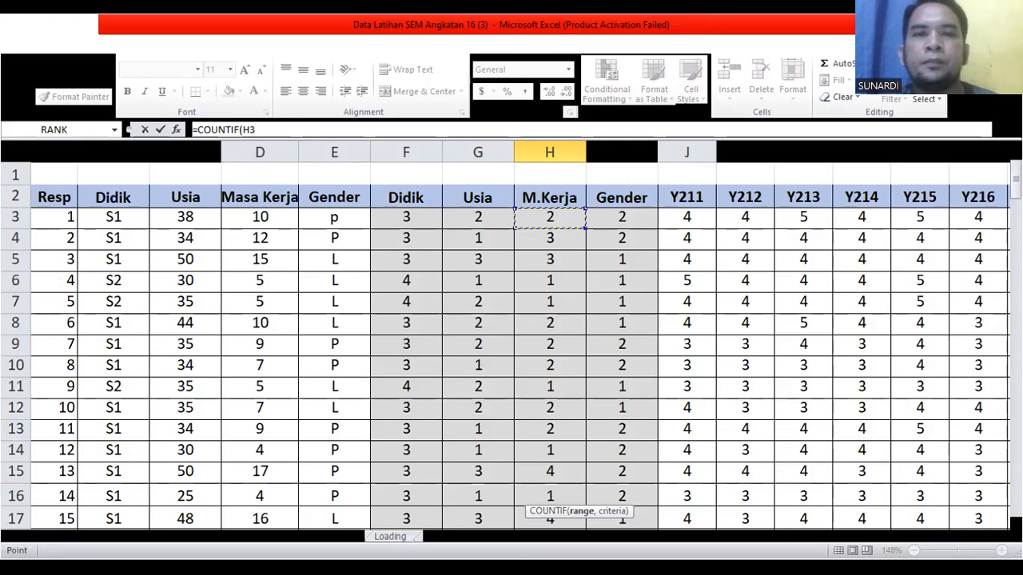
key(ctrl+shift+Down)
click(601, 264)
scroll(551, 242, up, 20)
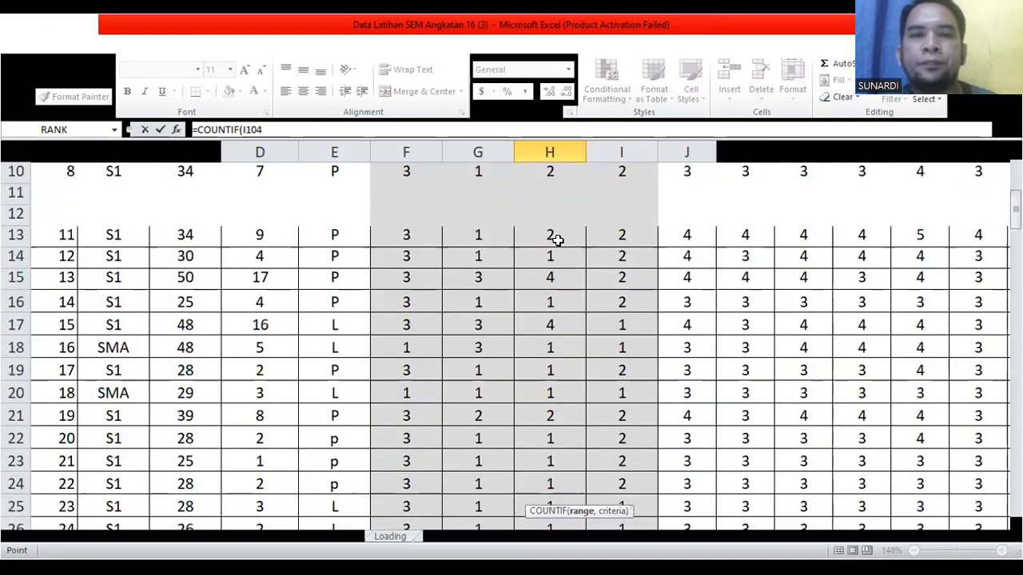
scroll(557, 240, up, 3)
click(543, 217)
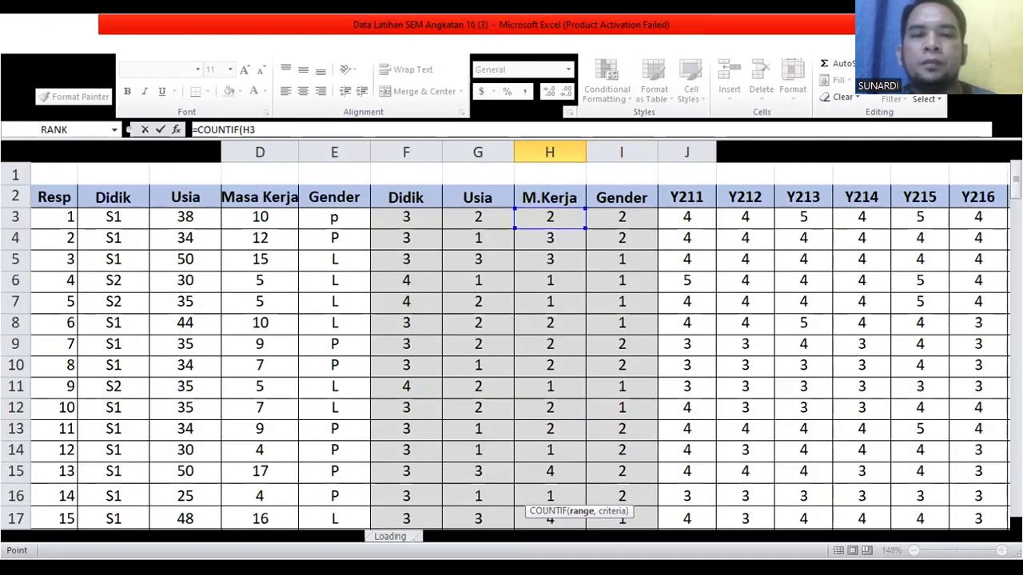
drag(550, 217, 588, 456)
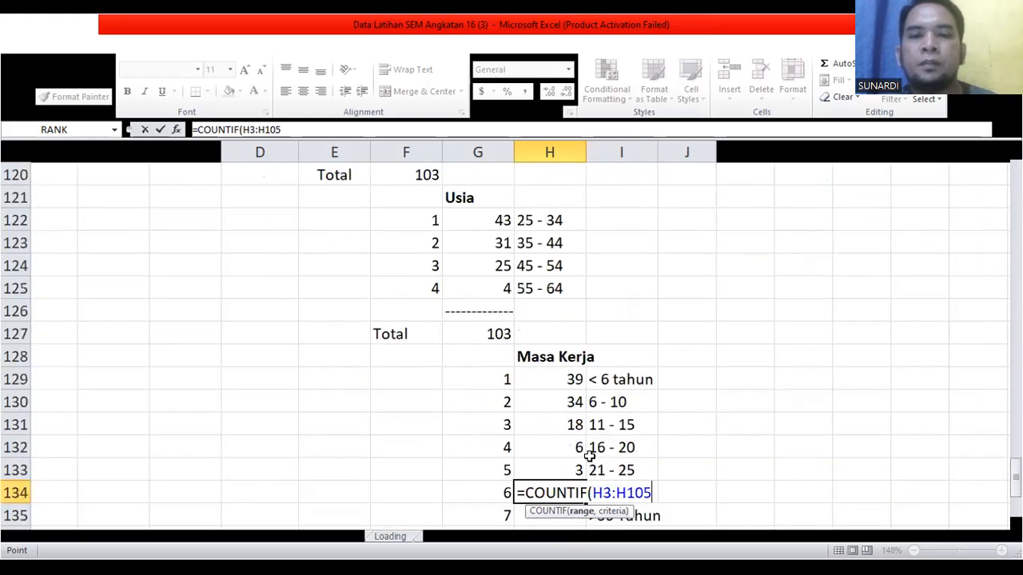
scroll(590, 462, down, 3)
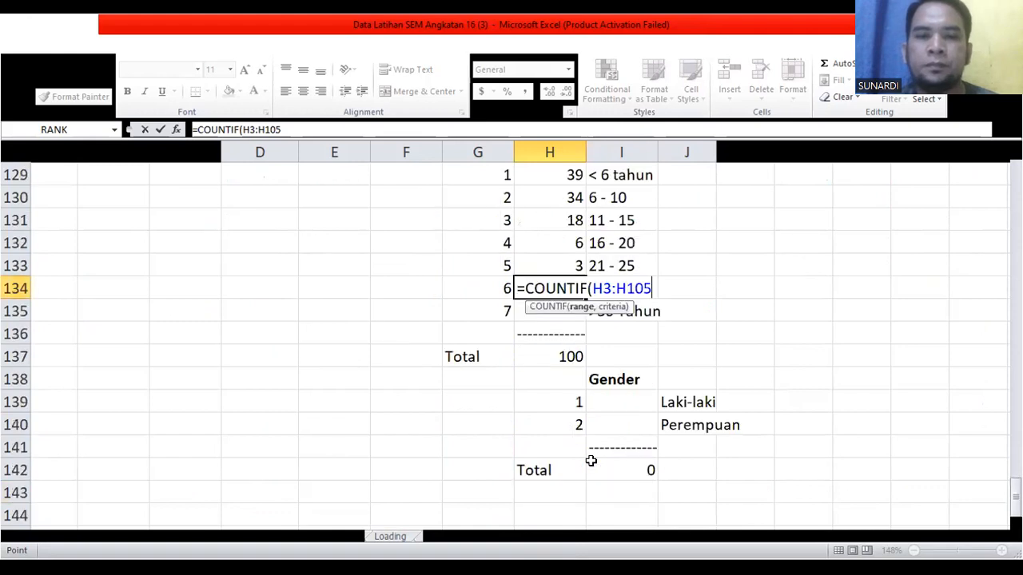
text(,)
click(496, 288)
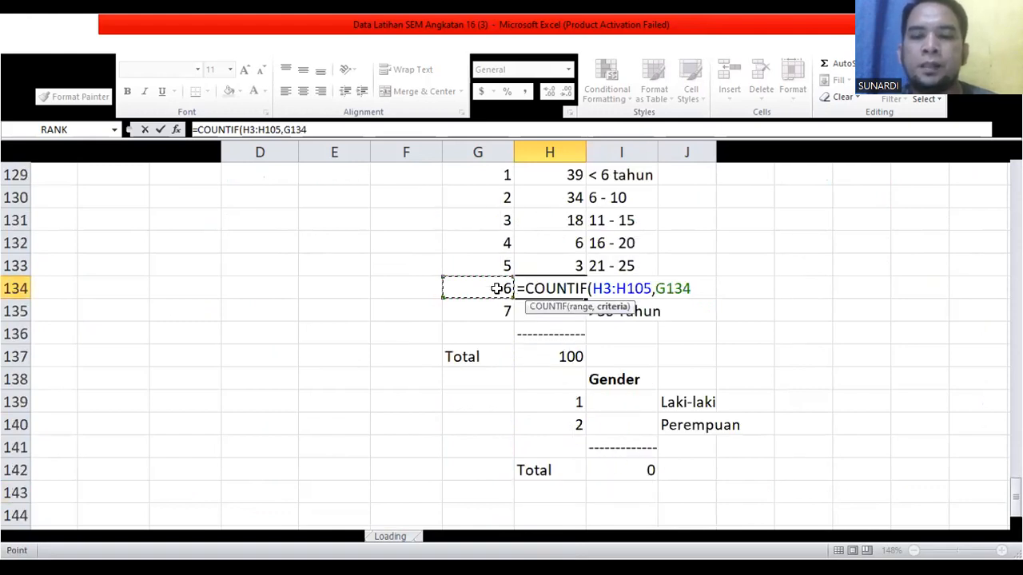
key(Return)
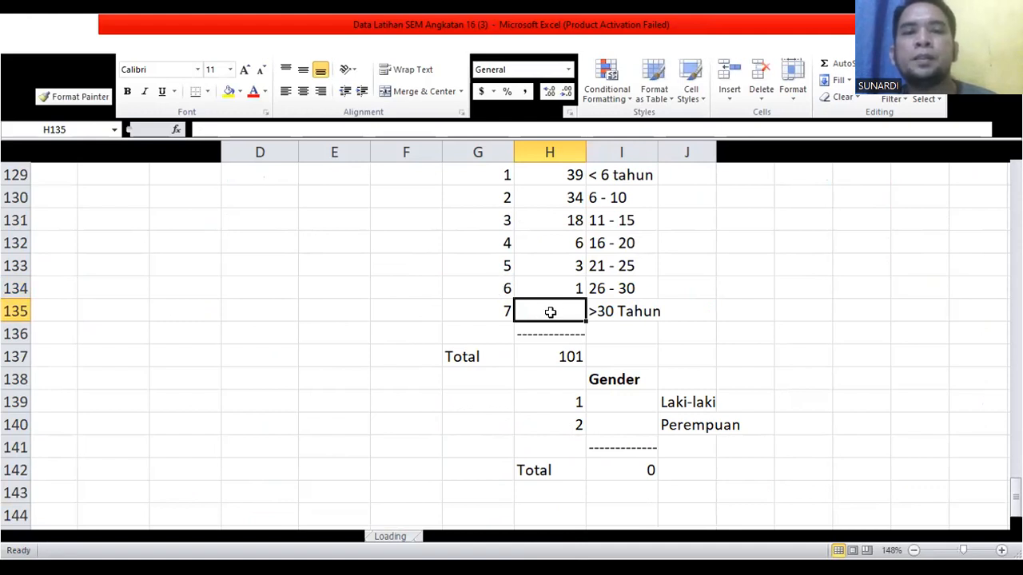
Step: Count the respondents with >30 Tahun of Masa Kerja in H135 with COUNTIF over H3:H105, using G135 as the criterion
text(=)
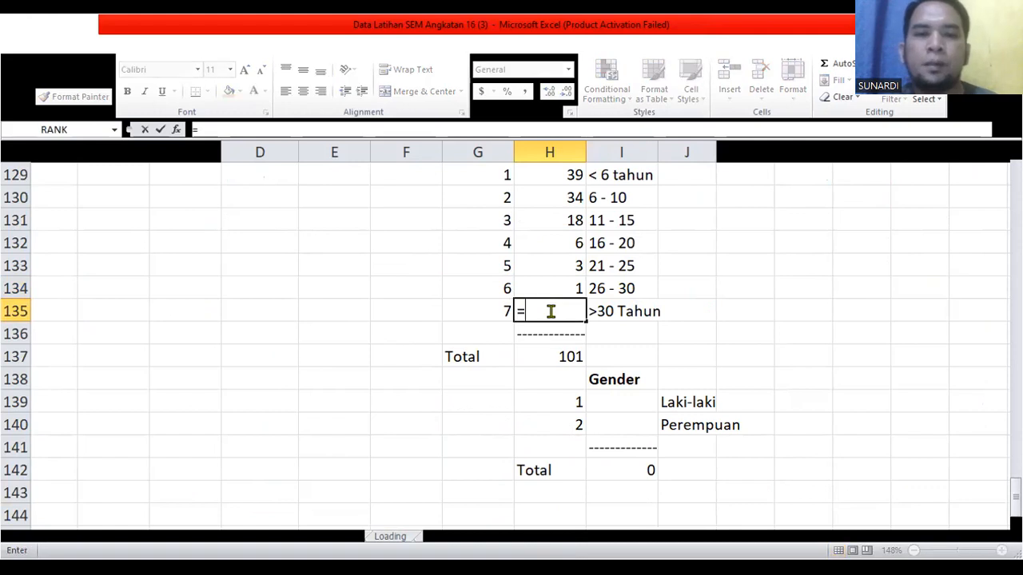
text(C)
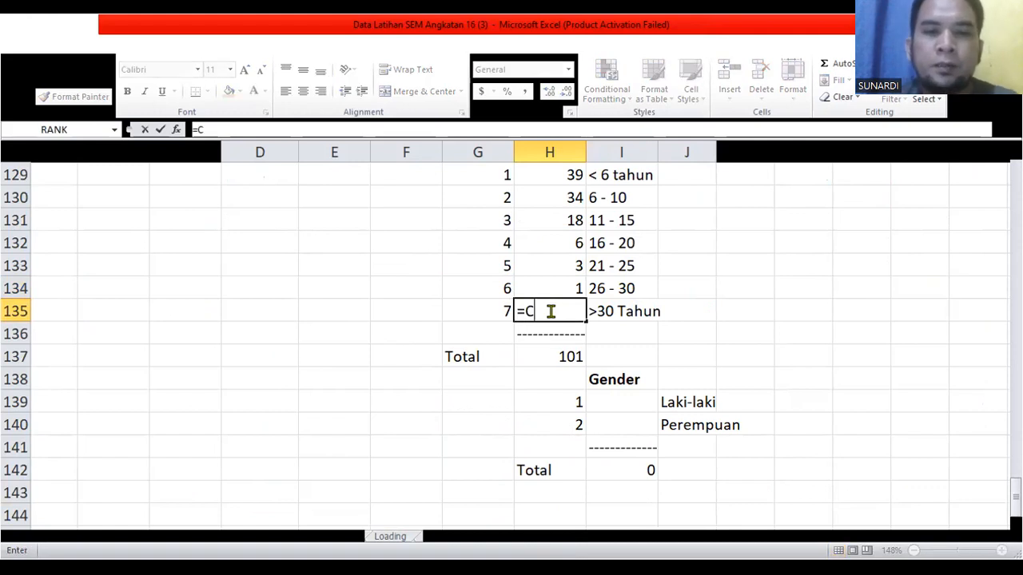
text(OUN)
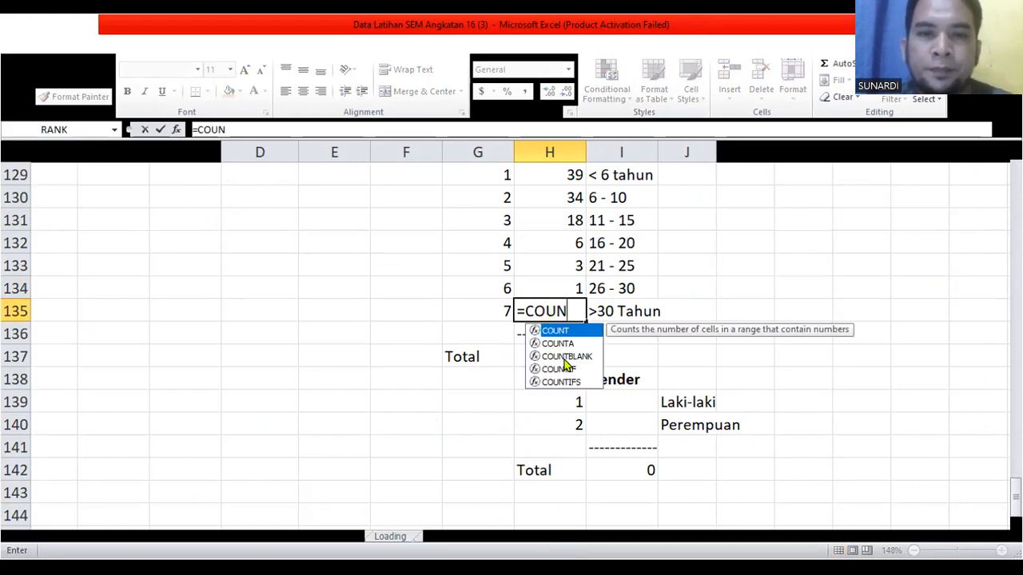
click(569, 369)
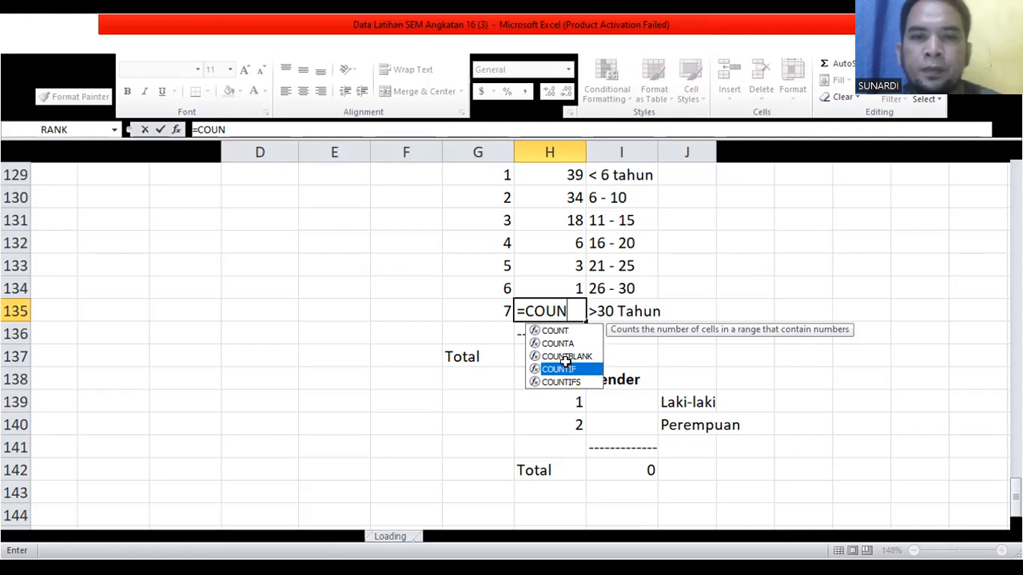
key(Tab)
scroll(564, 256, up, 20)
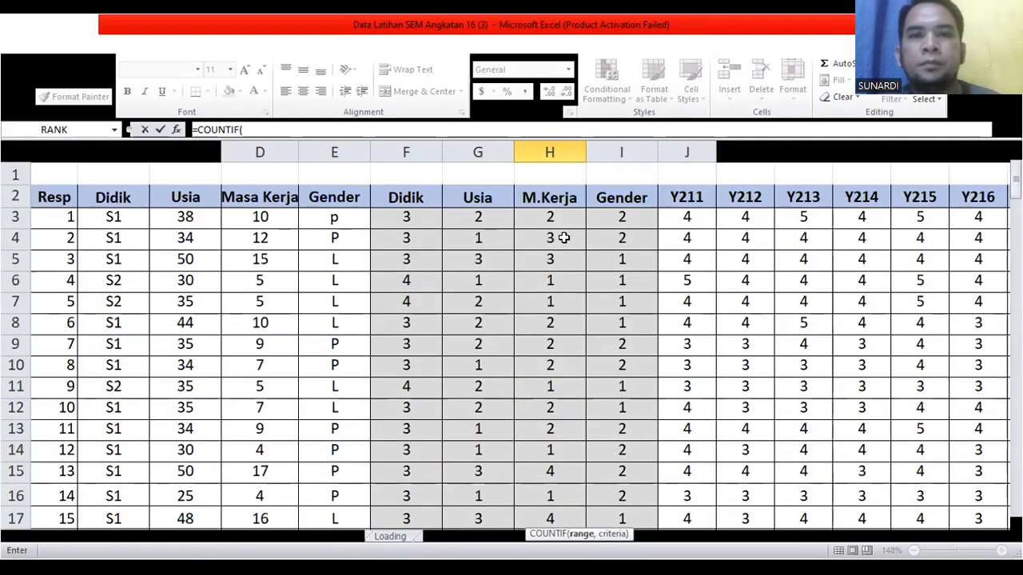
drag(537, 214, 555, 449)
scroll(559, 450, down, 12)
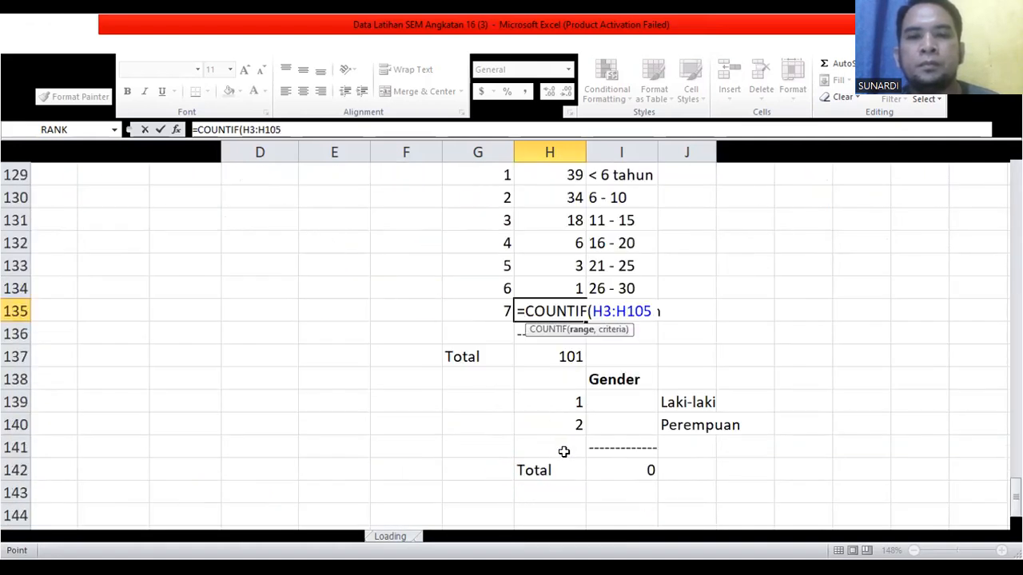
text(,)
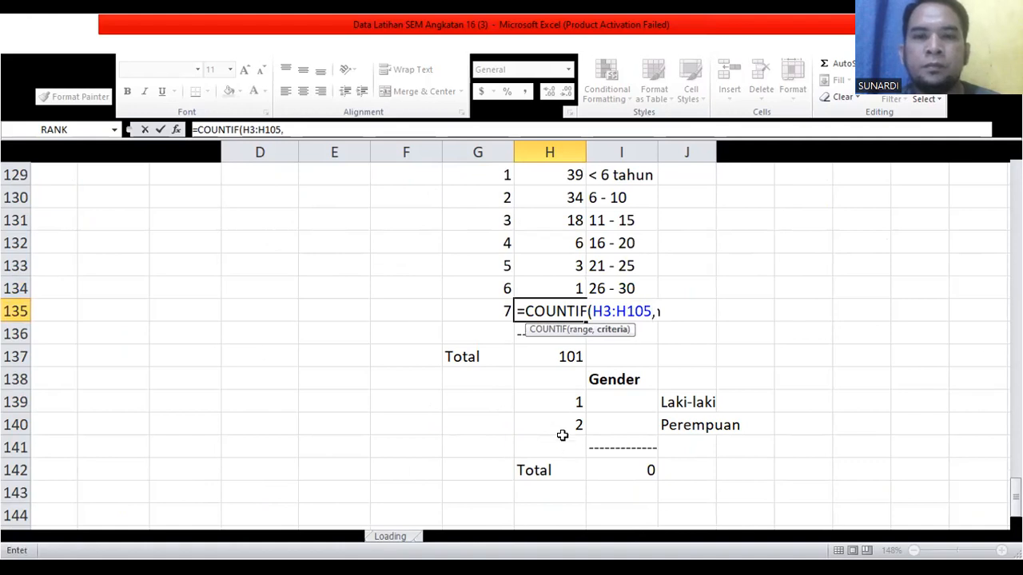
click(486, 311)
key(Return)
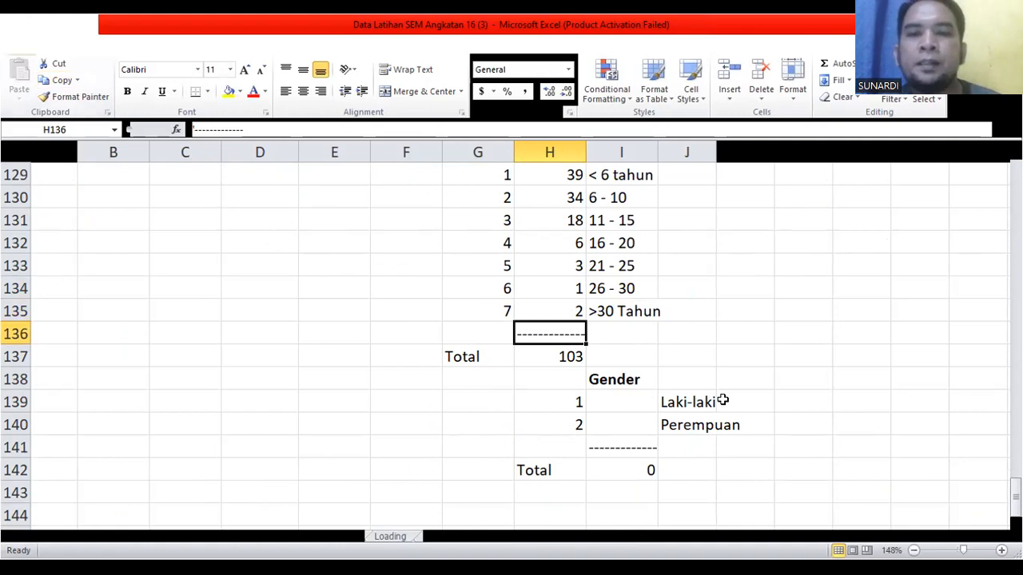
Step: Count the Laki-laki respondents under Gender in I139 with COUNTIF over I3:I105, using H139 as the criterion
click(629, 398)
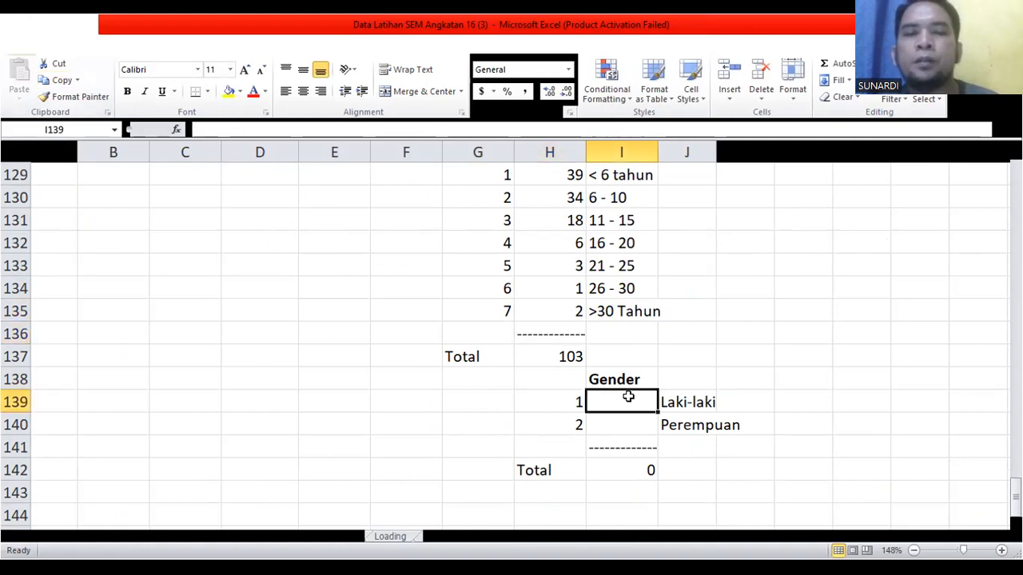
text(=)
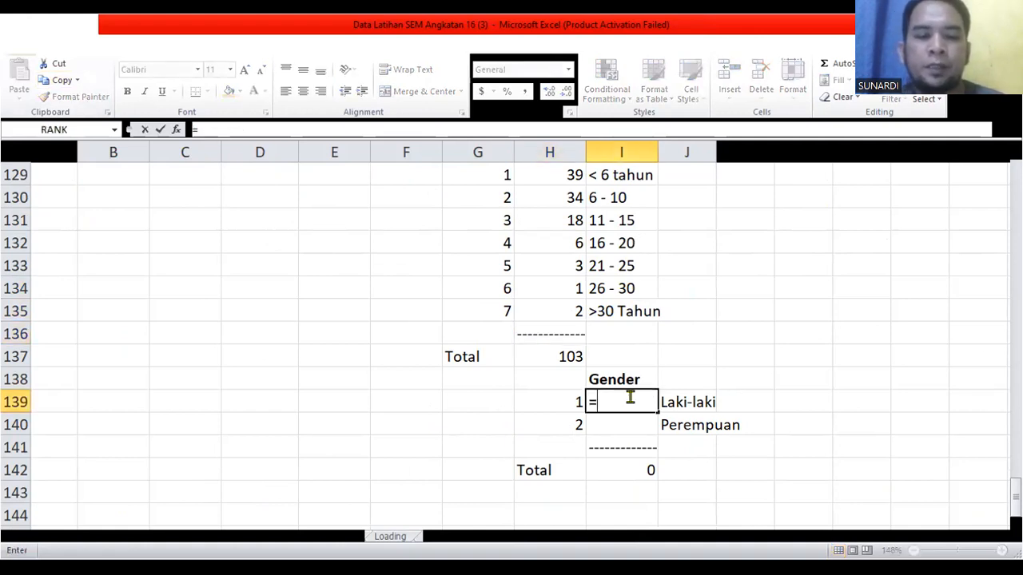
text(COUNTIF)
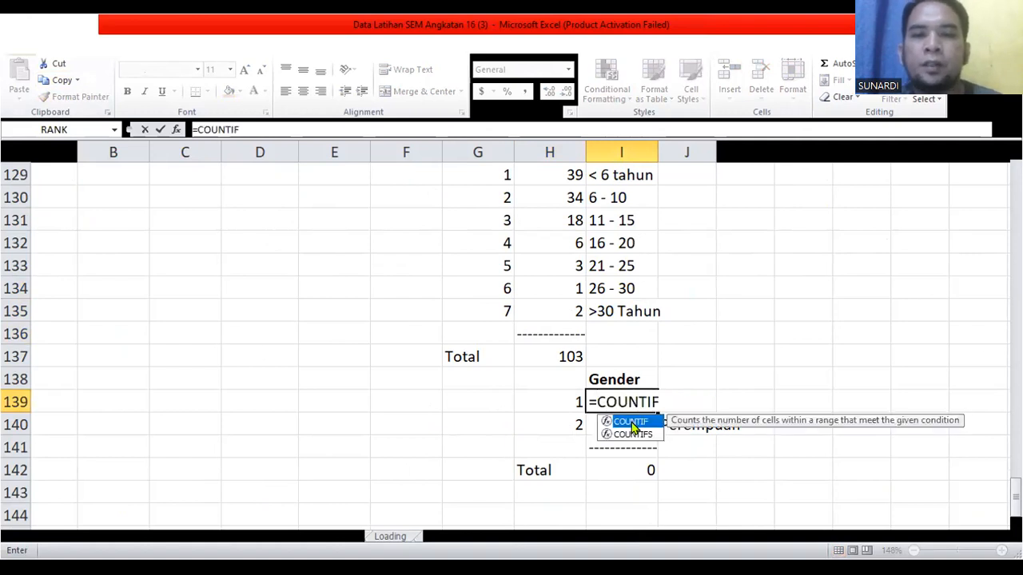
text(()
scroll(621, 331, up, 20)
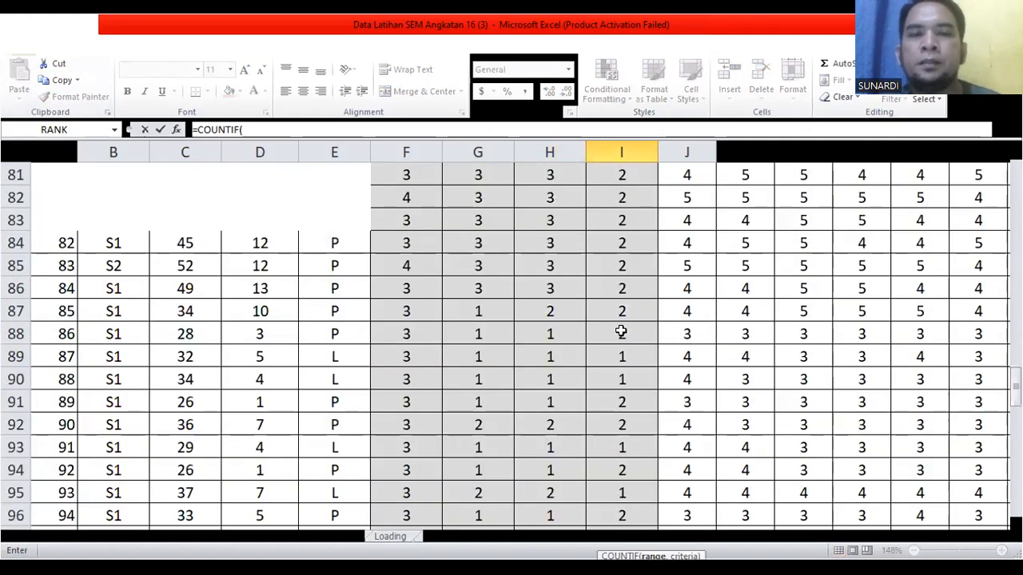
scroll(622, 331, up, 4)
click(622, 217)
drag(622, 217, 616, 491)
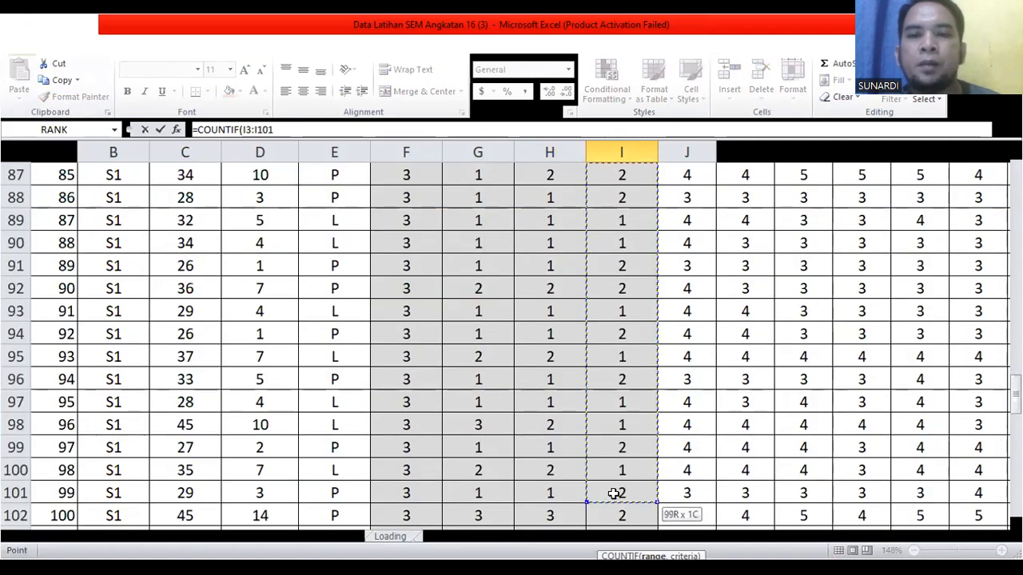
drag(618, 446, 621, 448)
scroll(620, 449, down, 13)
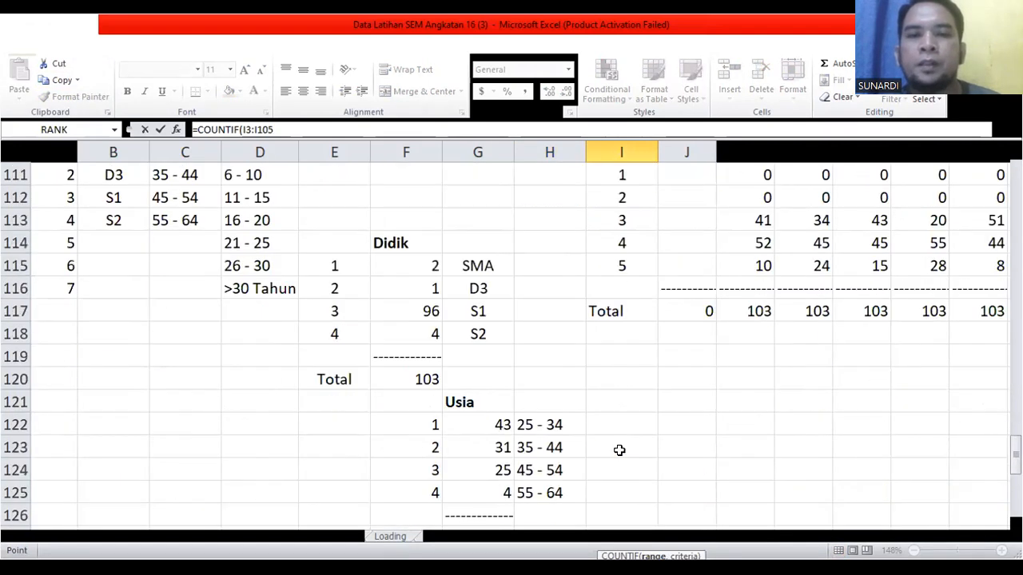
text(,)
click(563, 400)
key(Return)
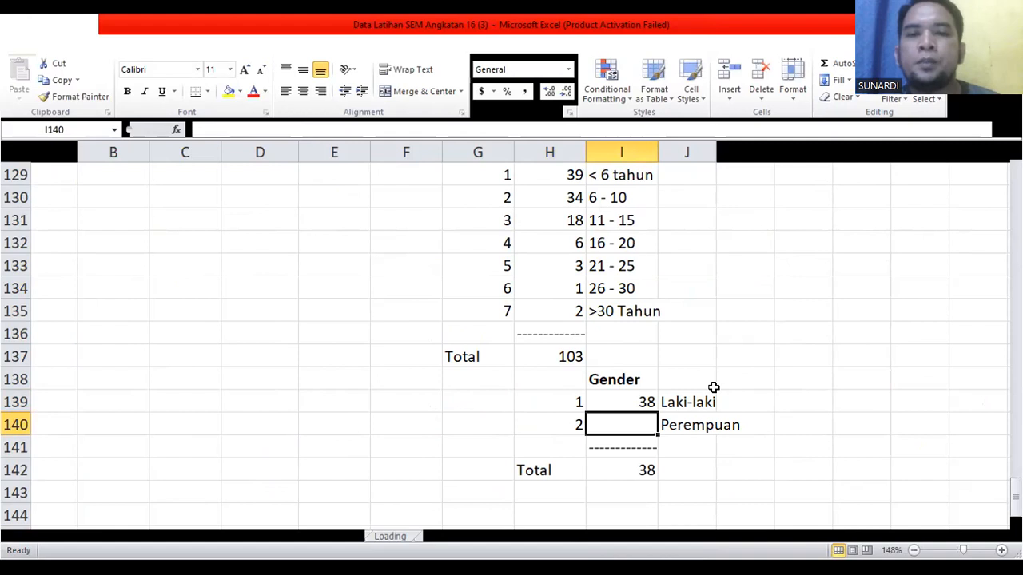
Step: Count the Perempuan respondents under Gender in I140 with COUNTIF over I3:I105, using H140 as the criterion
text(=)
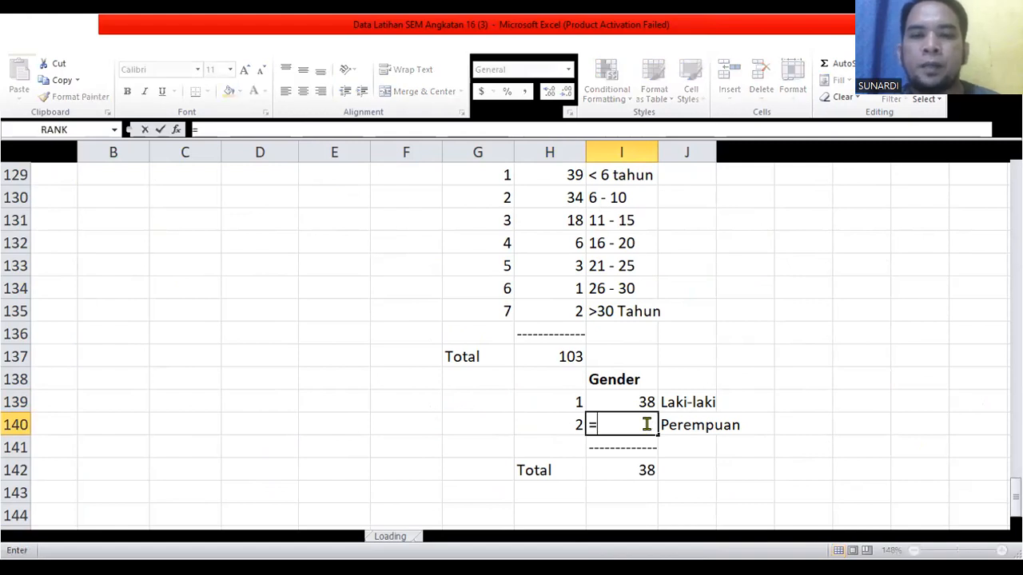
text(C)
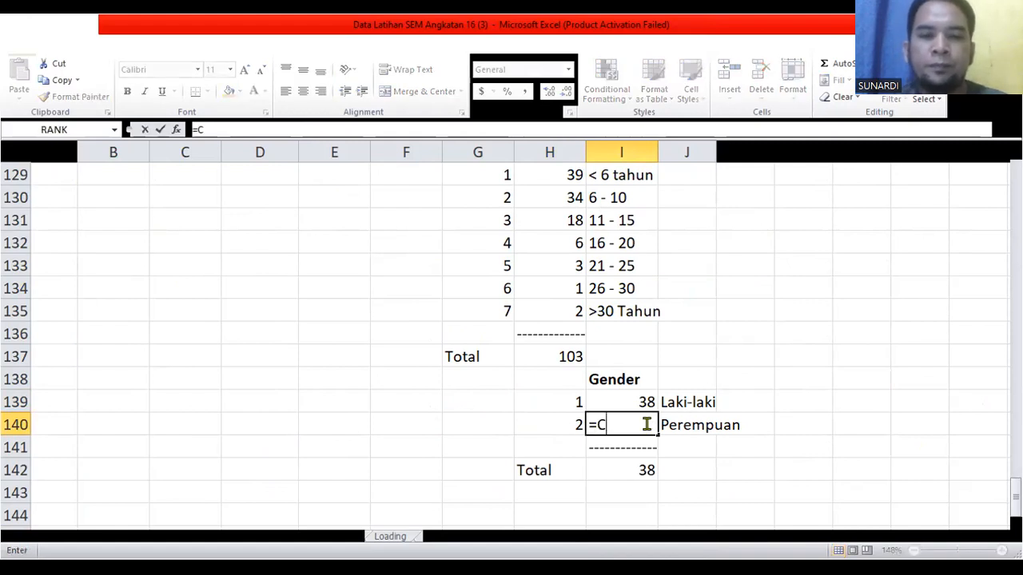
text(OUNTIF)
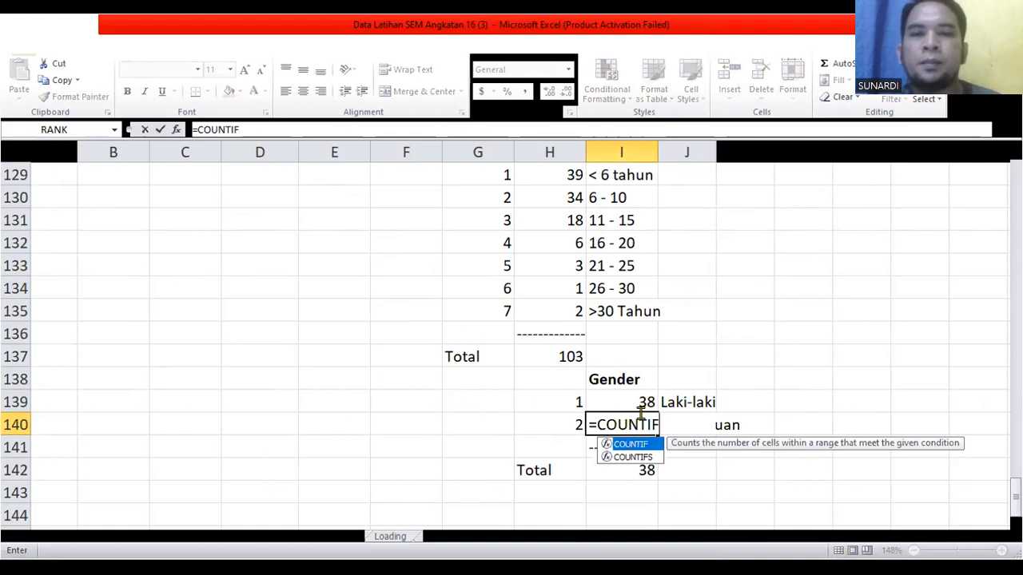
text(()
scroll(643, 328, up, 20)
scroll(643, 328, up, 1)
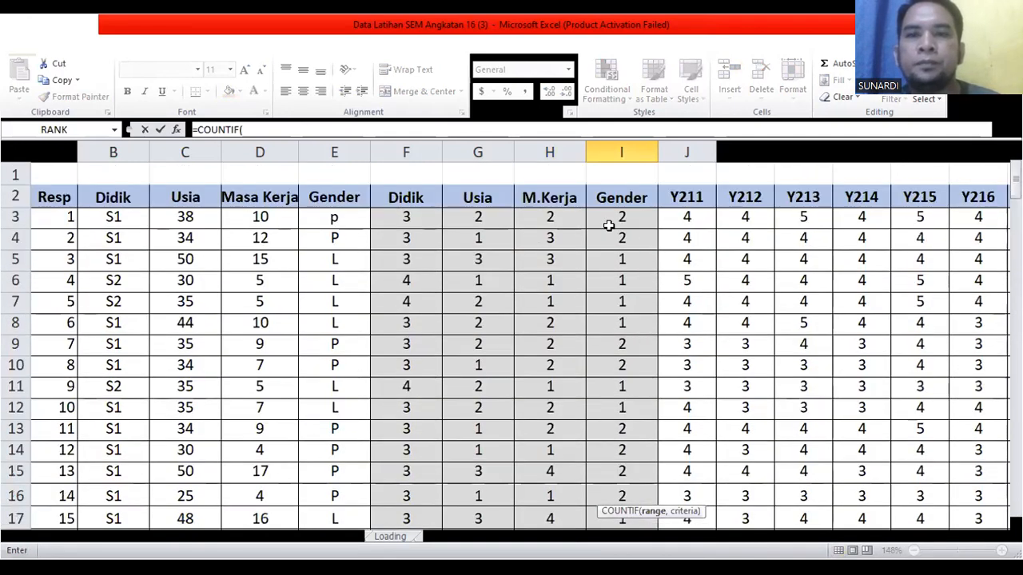
click(608, 223)
drag(607, 222, 616, 477)
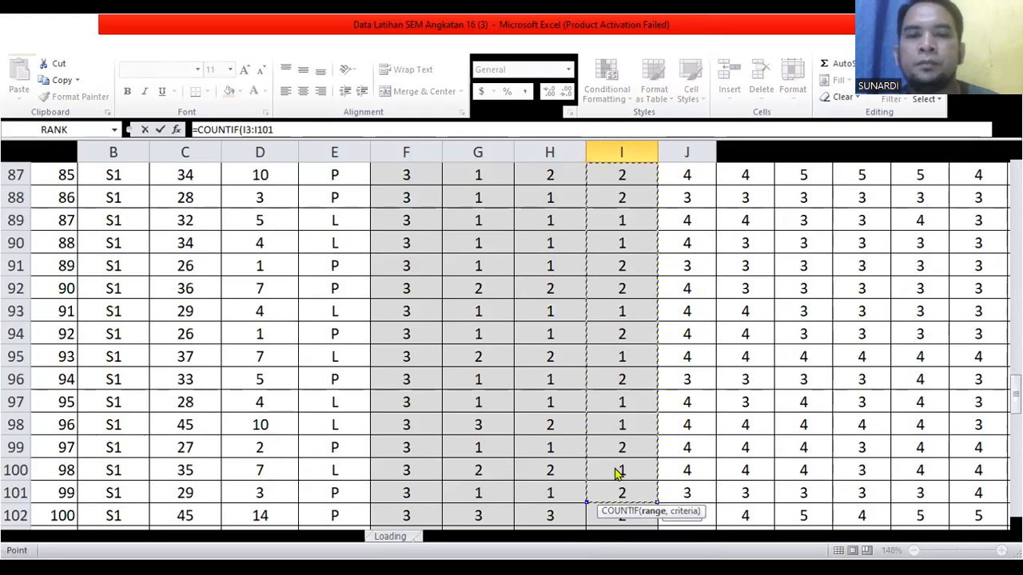
scroll(618, 464, down, 8)
scroll(619, 464, down, 5)
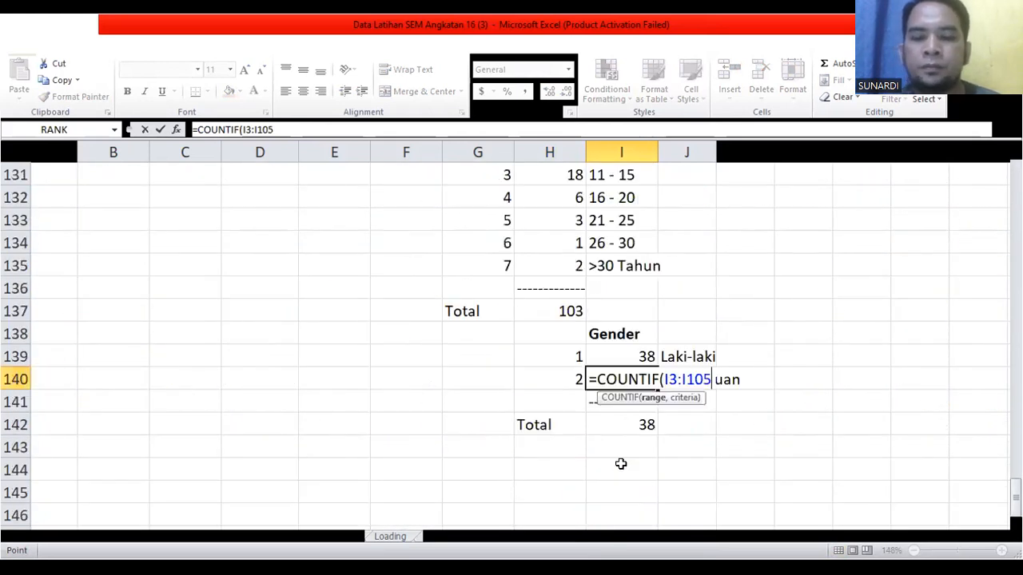
text(,)
click(563, 382)
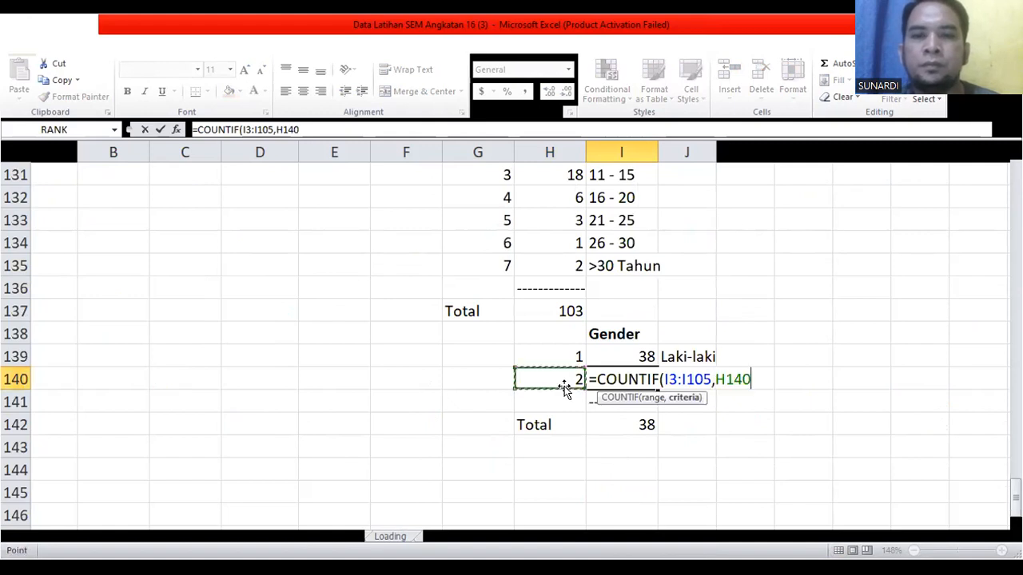
key(Return)
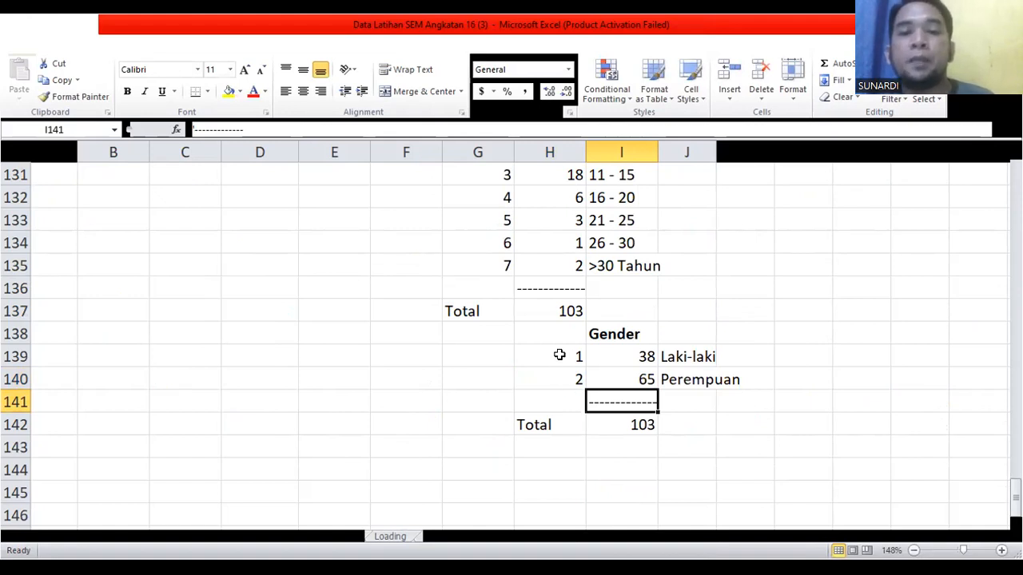
scroll(621, 427, up, 11)
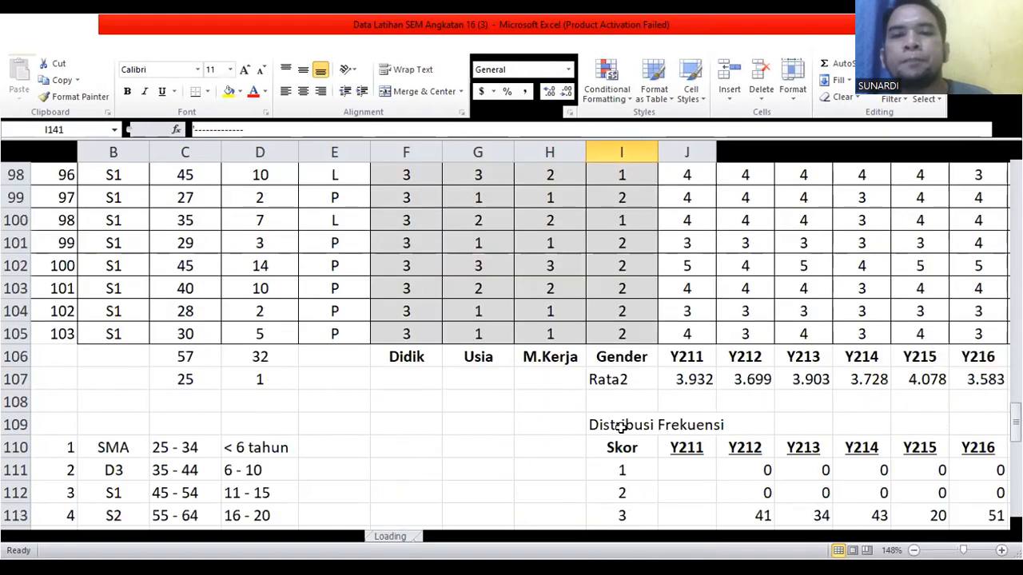
Step: Count the score 1 answers for Y211 in J111 with COUNTIF over J3:J105, using I111 as the criterion
scroll(621, 428, down, 2)
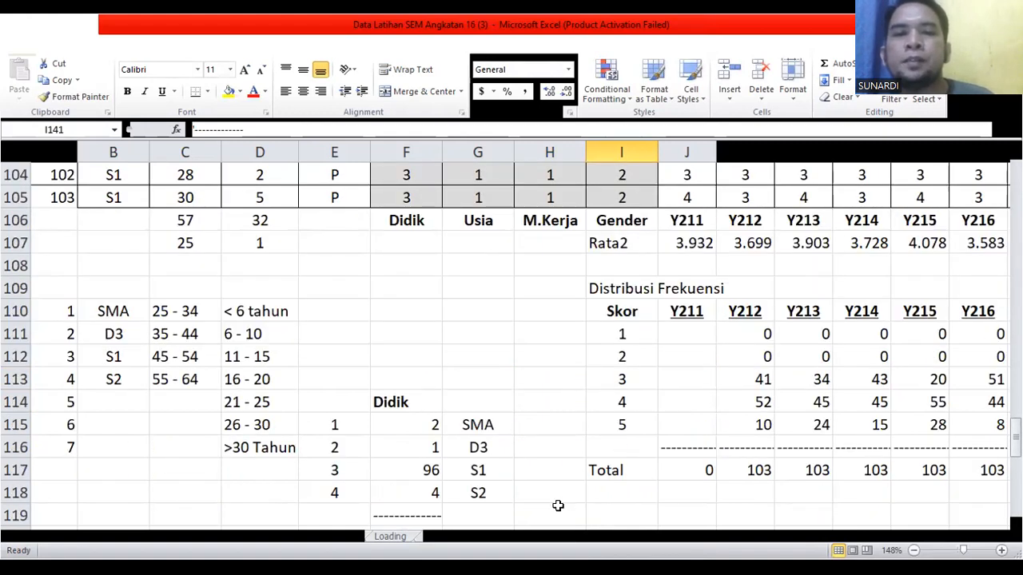
click(687, 338)
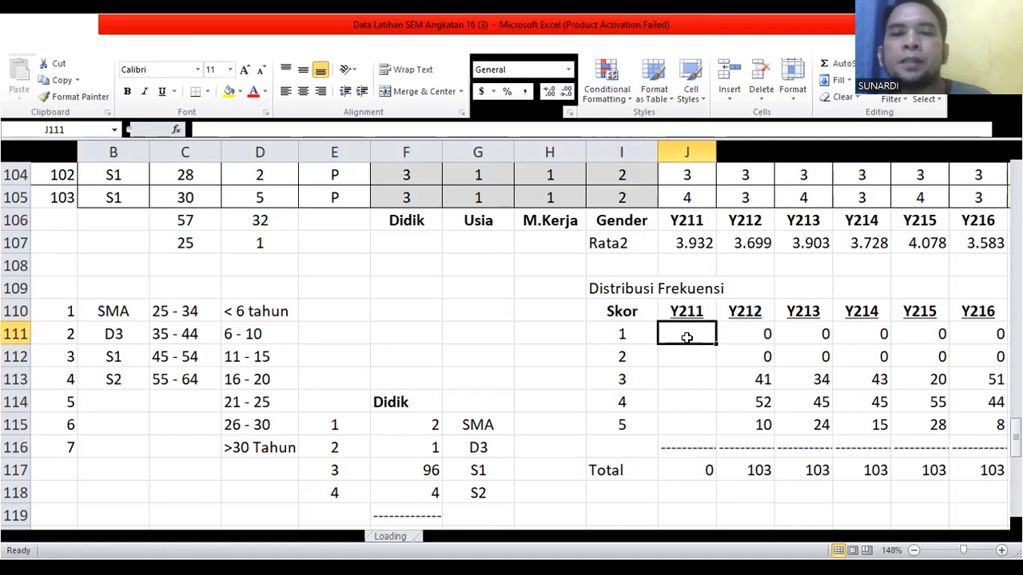
text(=C)
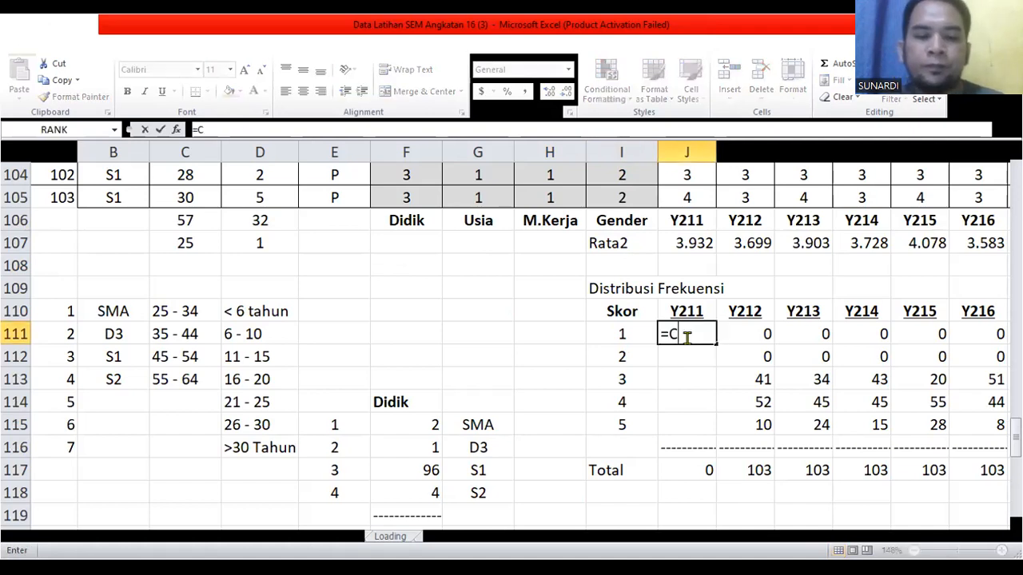
text(OUN)
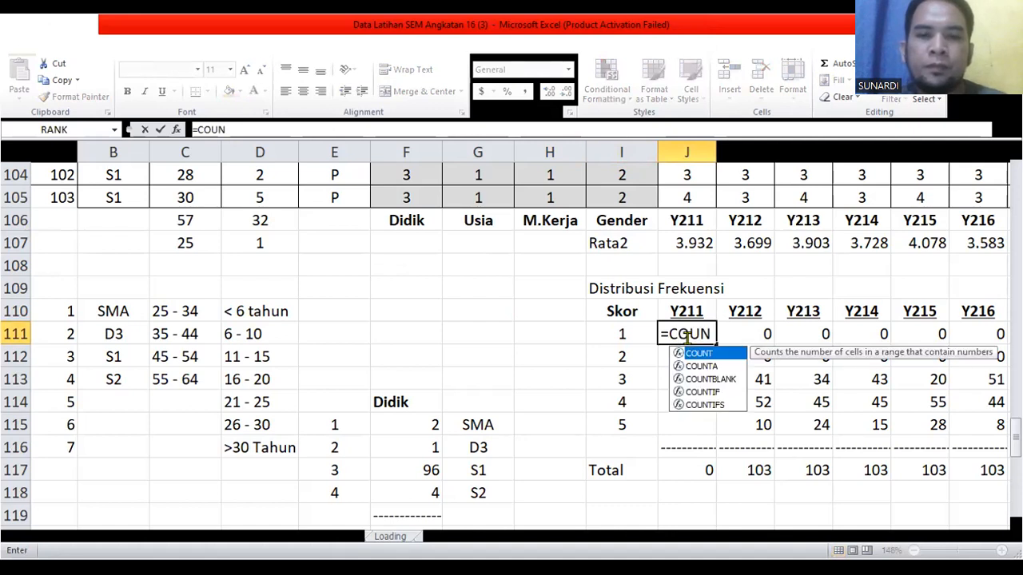
text(T)
key(BackSpace)
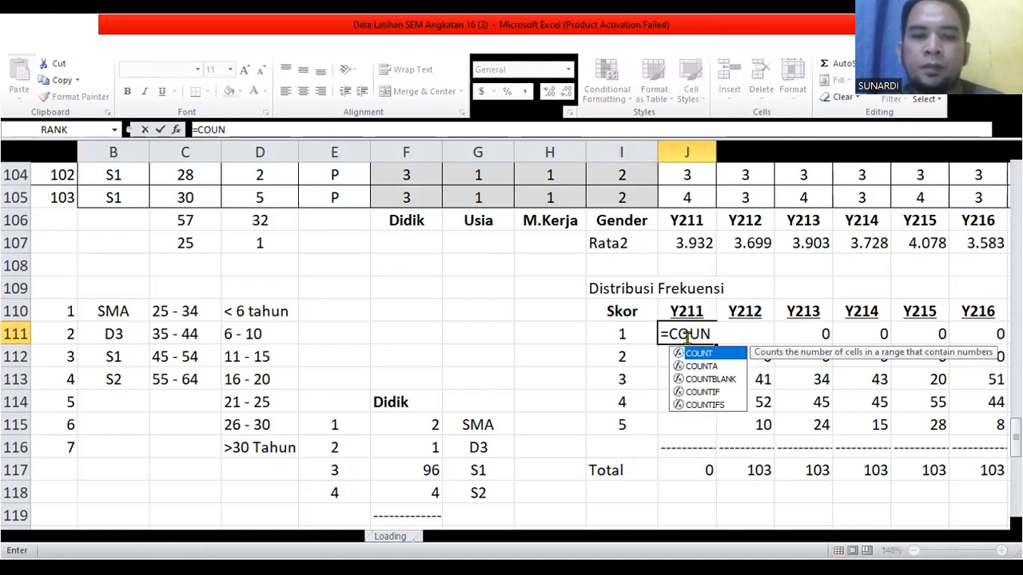
text(TIF)
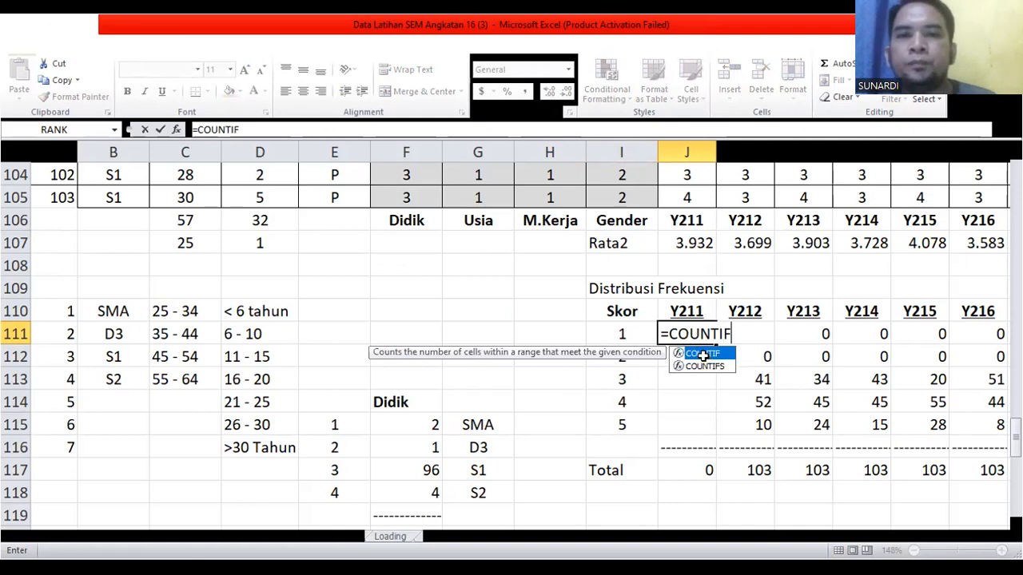
double_click(703, 354)
scroll(709, 342, up, 20)
click(687, 216)
drag(687, 215, 689, 527)
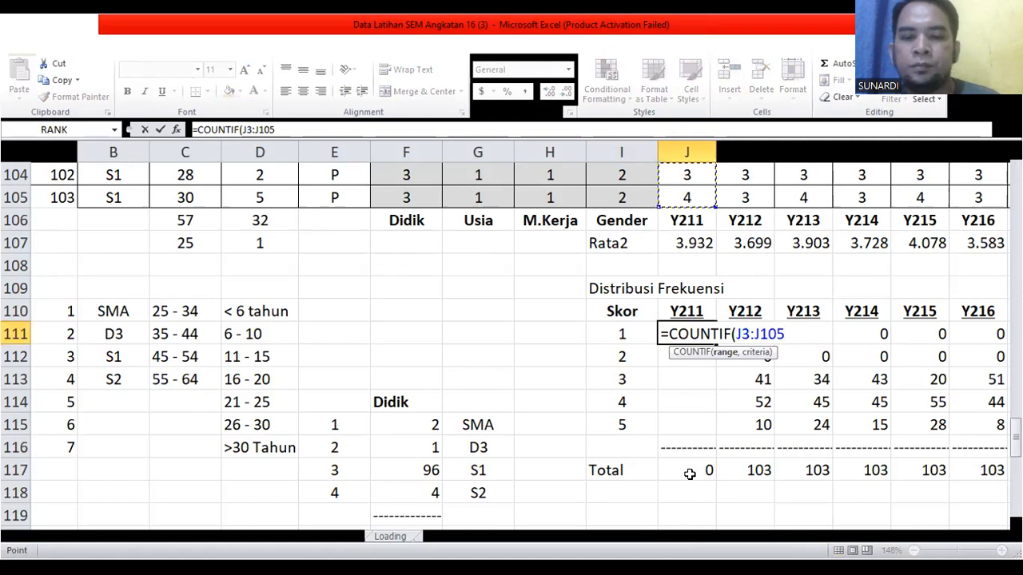
text(,)
click(616, 334)
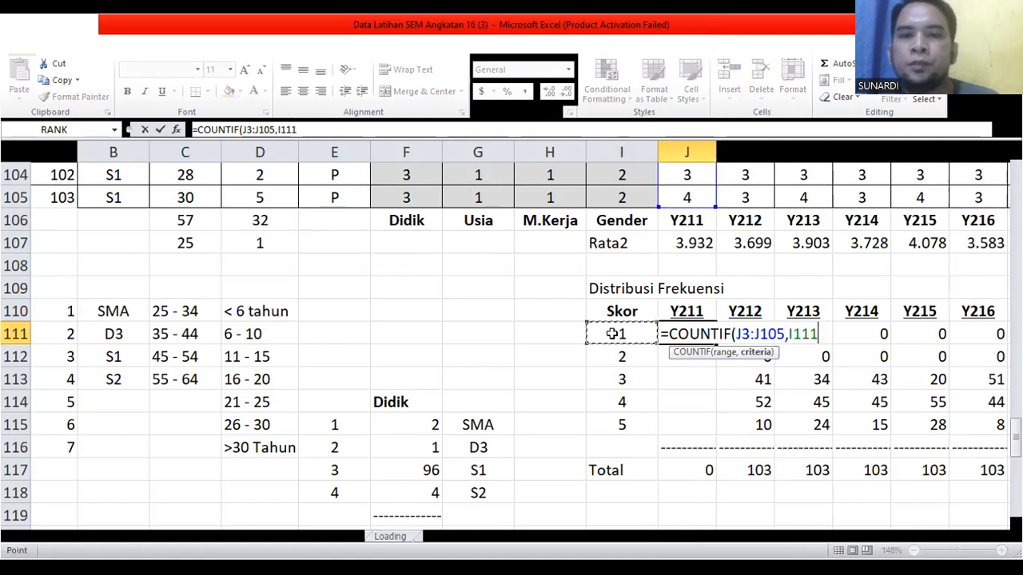
key(Return)
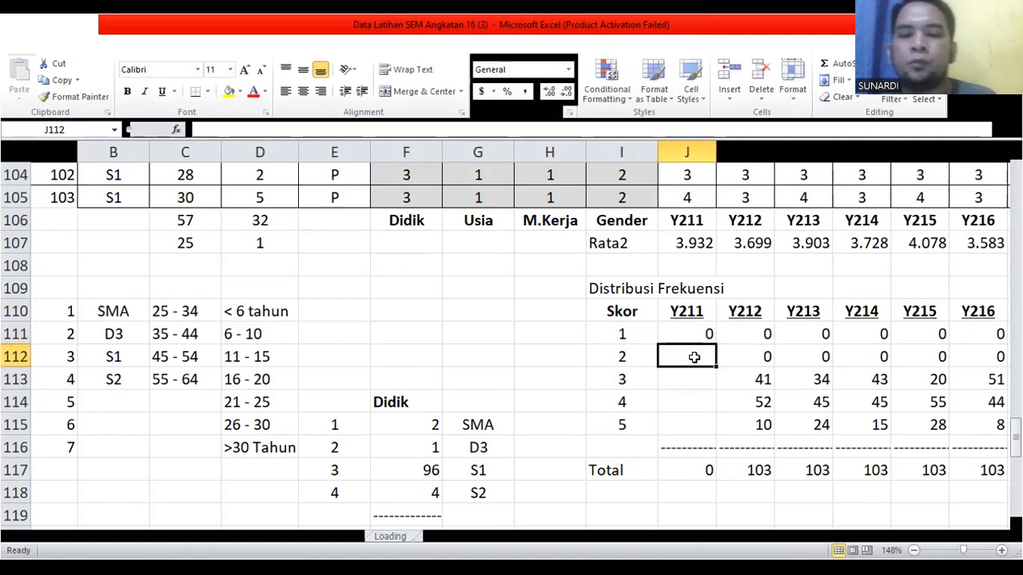
Step: Count the score 2 answers for Y211 in J112 with COUNTIF over J3:J105, using I112 as the criterion
text(=)
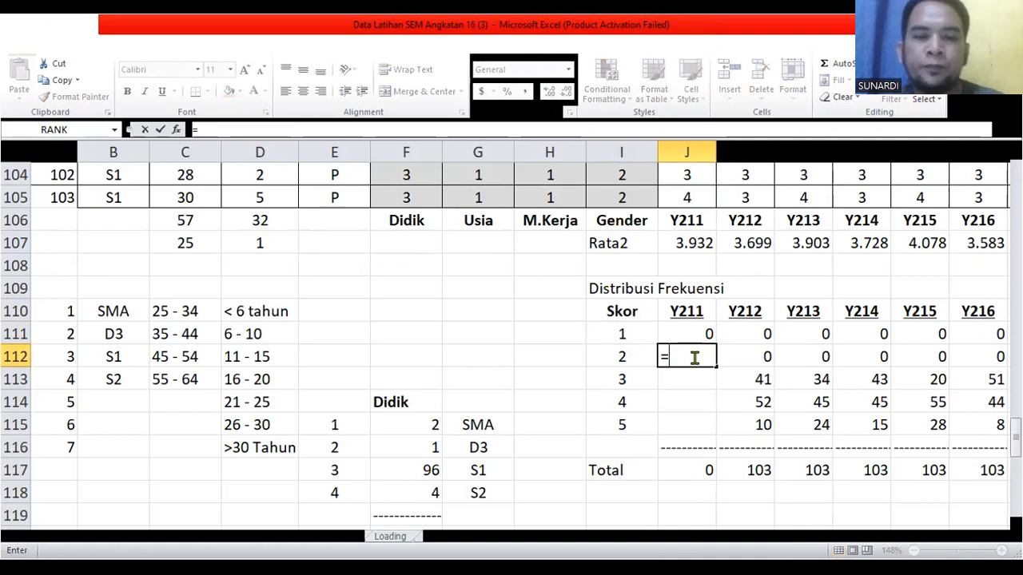
text(C)
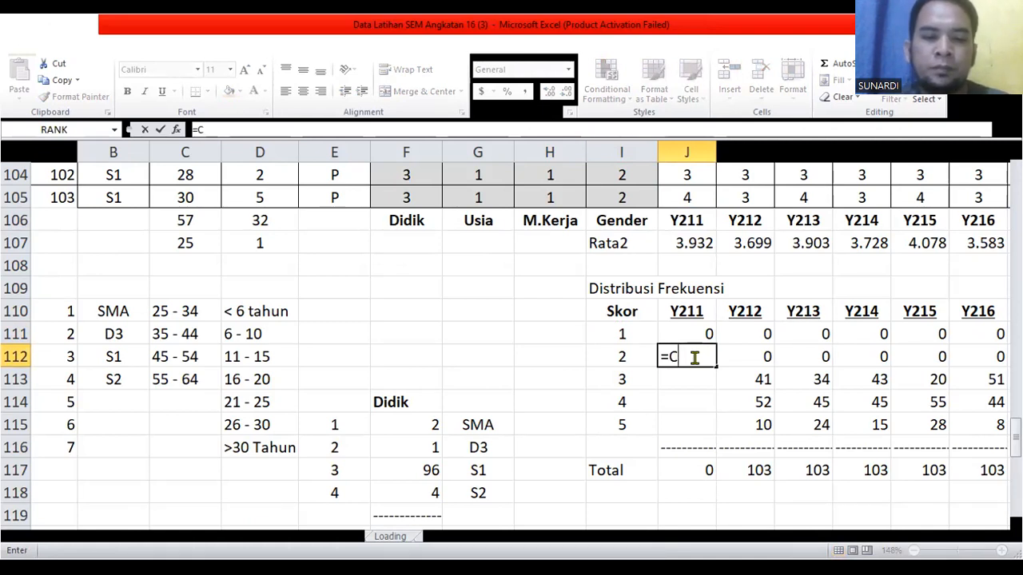
text(OUINTIF)
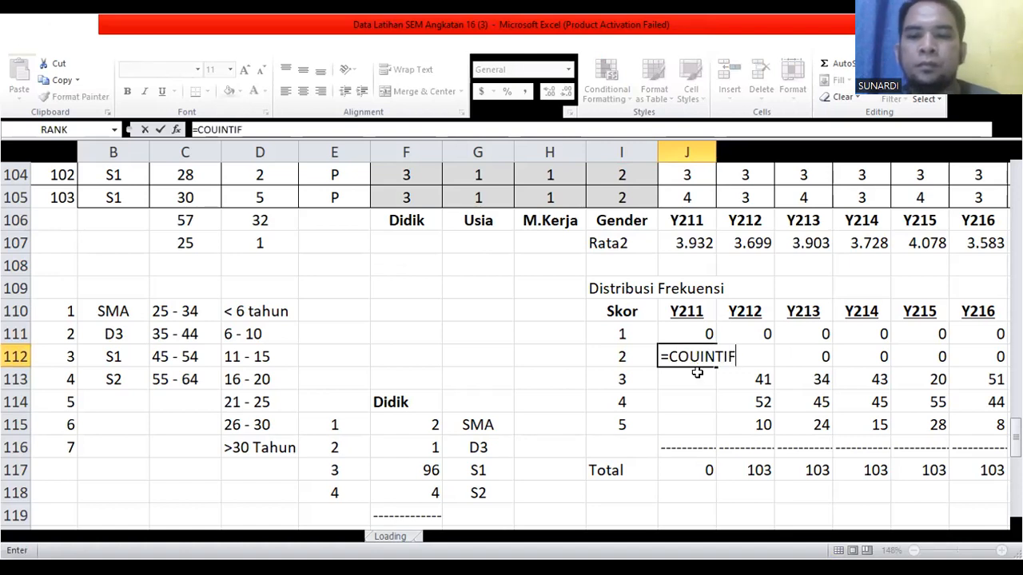
key(BackSpace)
key(BackSpace)
key(BackSpace)
key(BackSpace)
key(BackSpace)
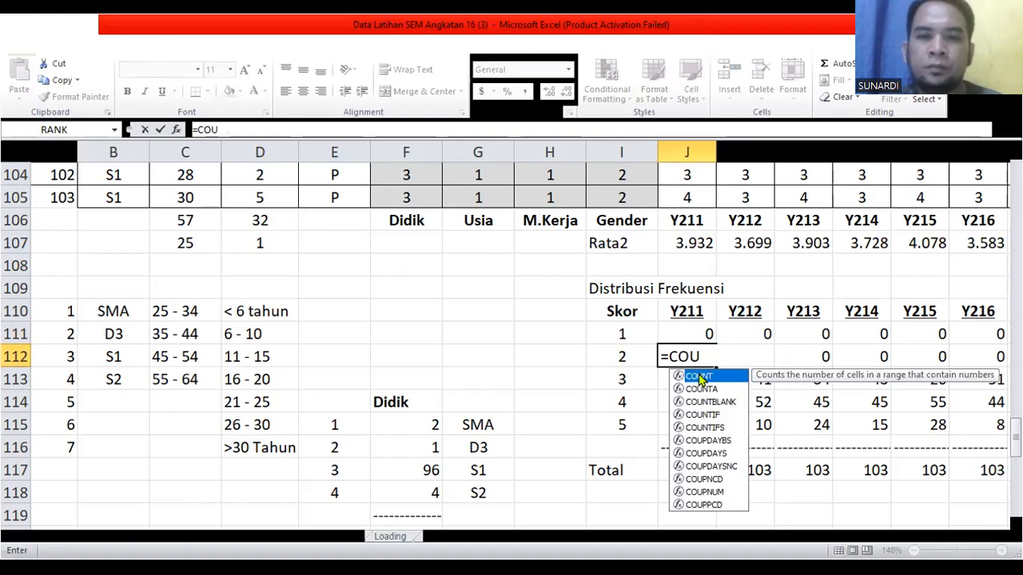
click(700, 414)
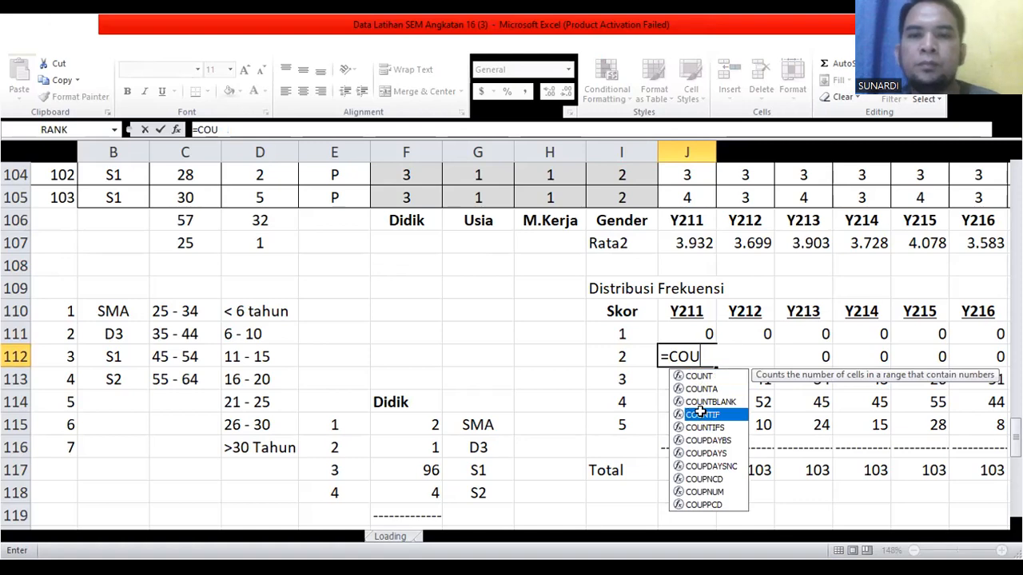
double_click(700, 414)
scroll(680, 339, up, 20)
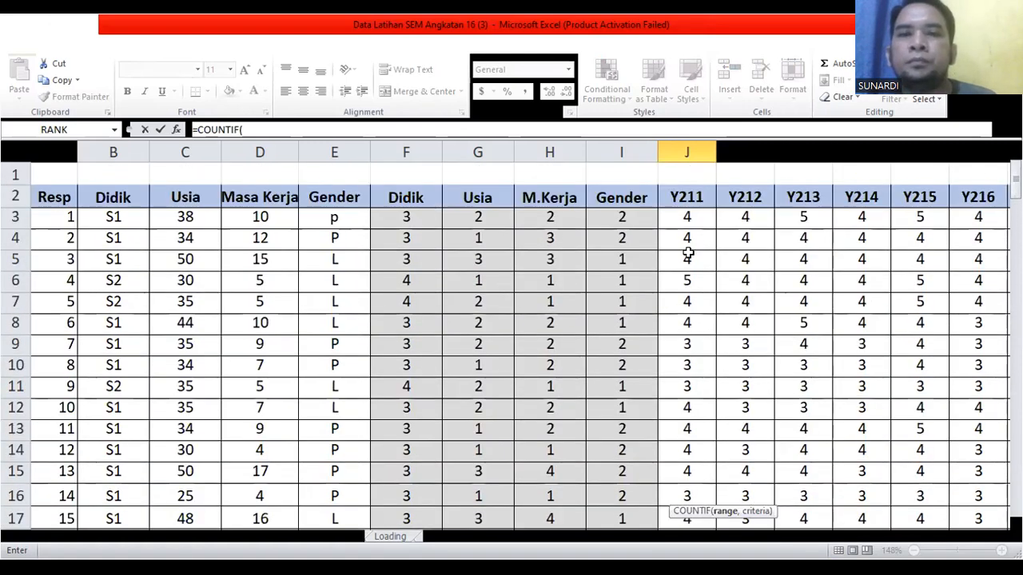
click(680, 216)
scroll(687, 480, down, 20)
shift+click(687, 493)
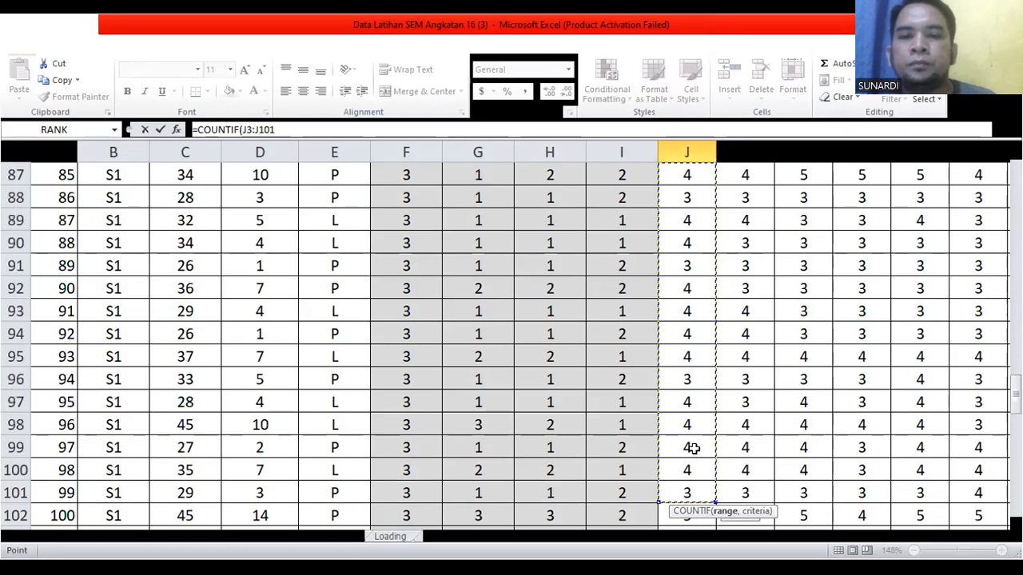
scroll(690, 447, down, 2)
shift+click(690, 448)
scroll(689, 448, down, 3)
text(,)
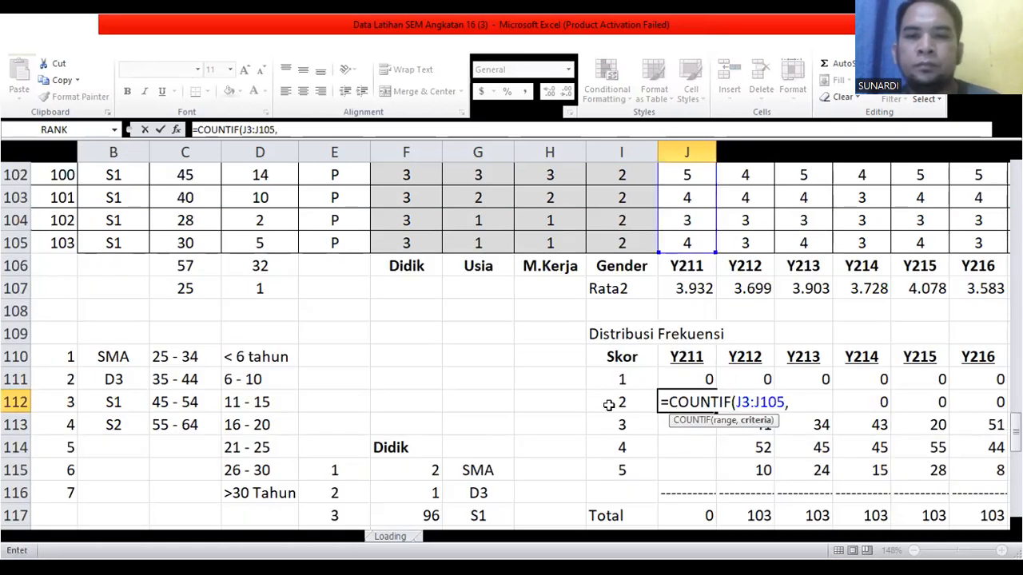
click(606, 405)
key(Return)
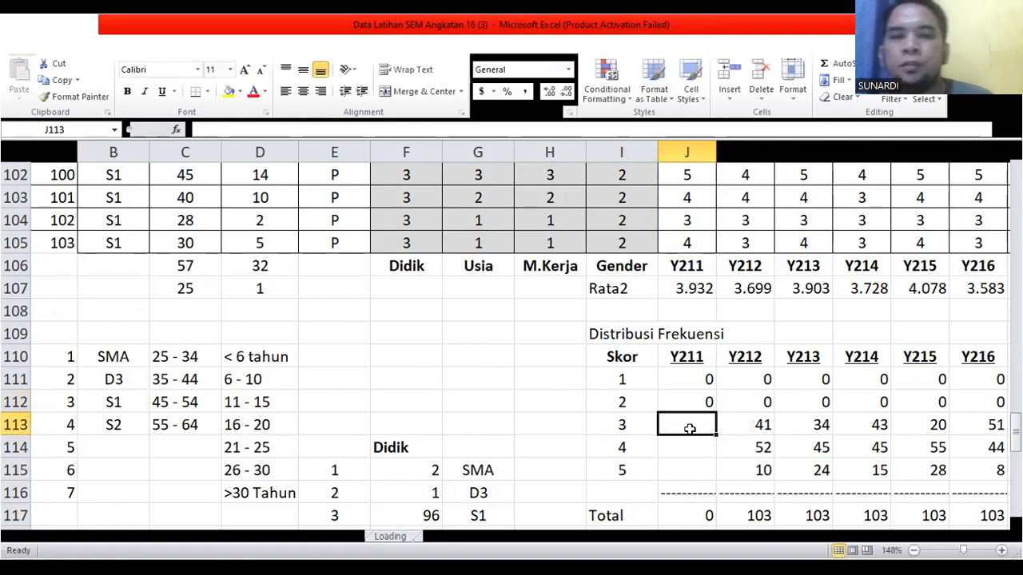
Step: Count the score 3 answers for Y211 in J113 with COUNTIF over J3:J105, using I113 as the criterion
text(=COUNI)
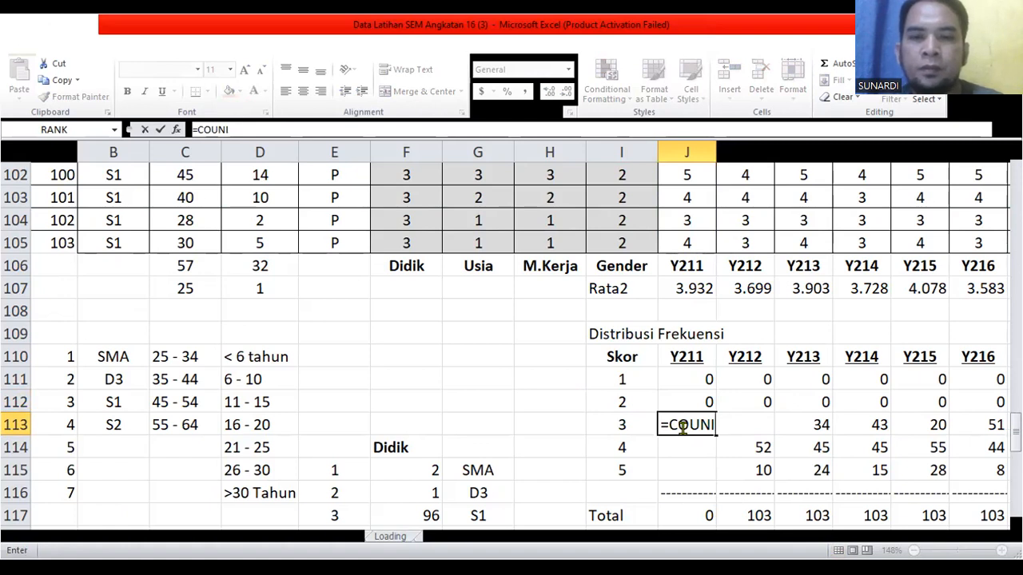
key(BackSpace)
key(BackSpace)
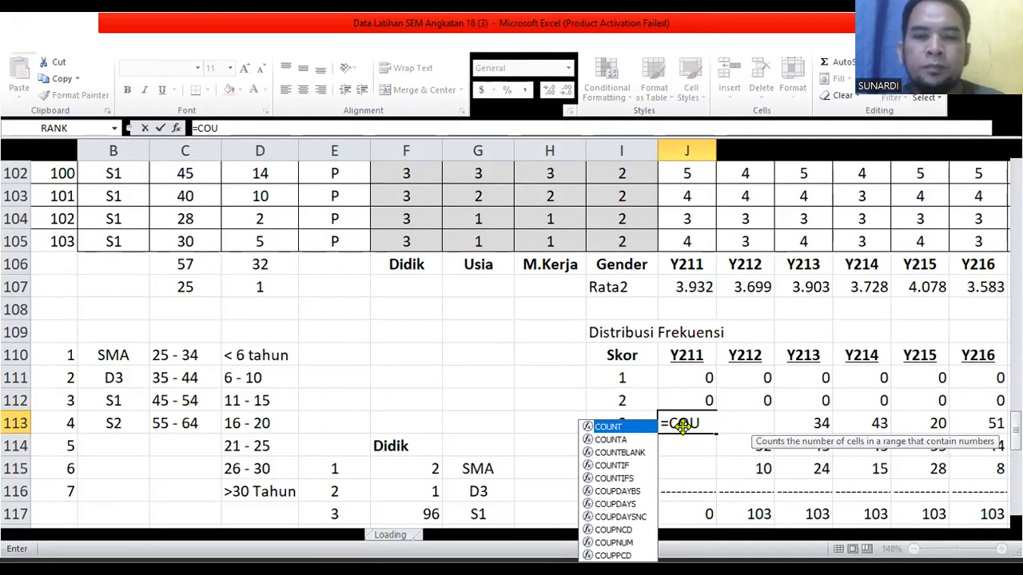
text(NTIF)
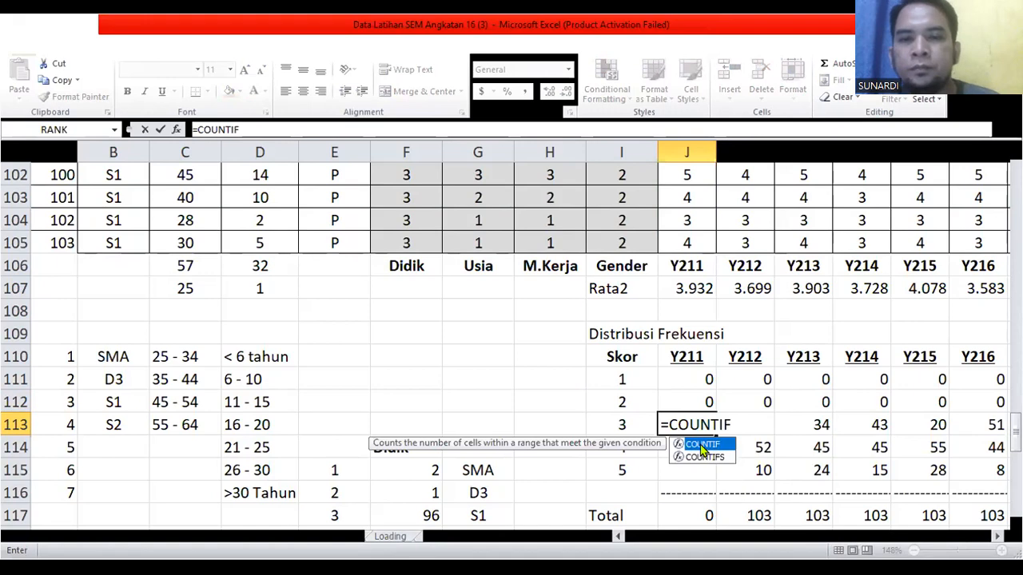
double_click(702, 445)
scroll(765, 285, up, 20)
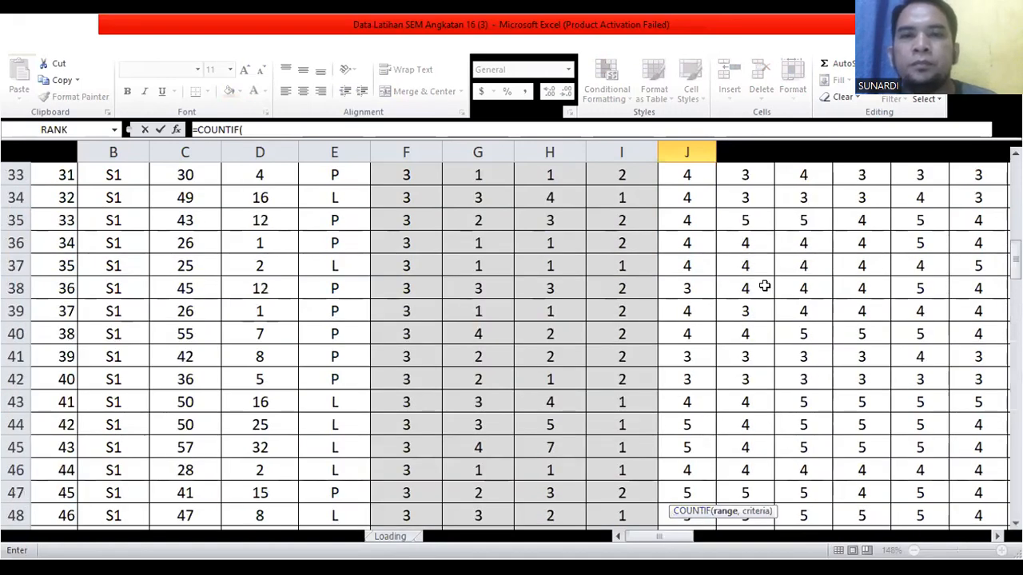
scroll(751, 276, up, 11)
click(676, 219)
drag(676, 219, 687, 440)
text(,)
click(620, 243)
key(Return)
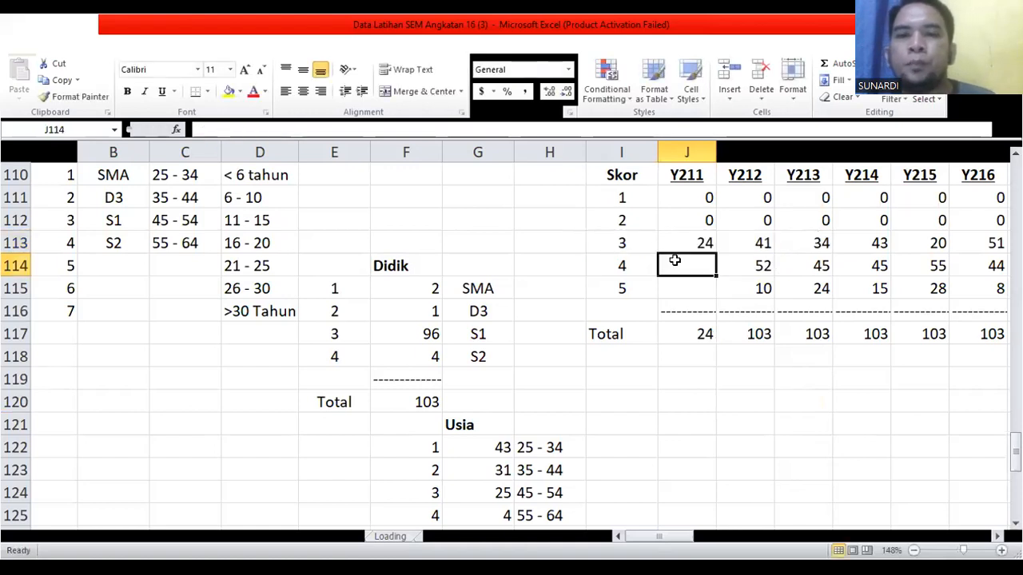
Step: Count the score 4 answers for Y211 in J114 with COUNTIF over J3:J105, using I114 as the criterion
text(=COUNTIF)
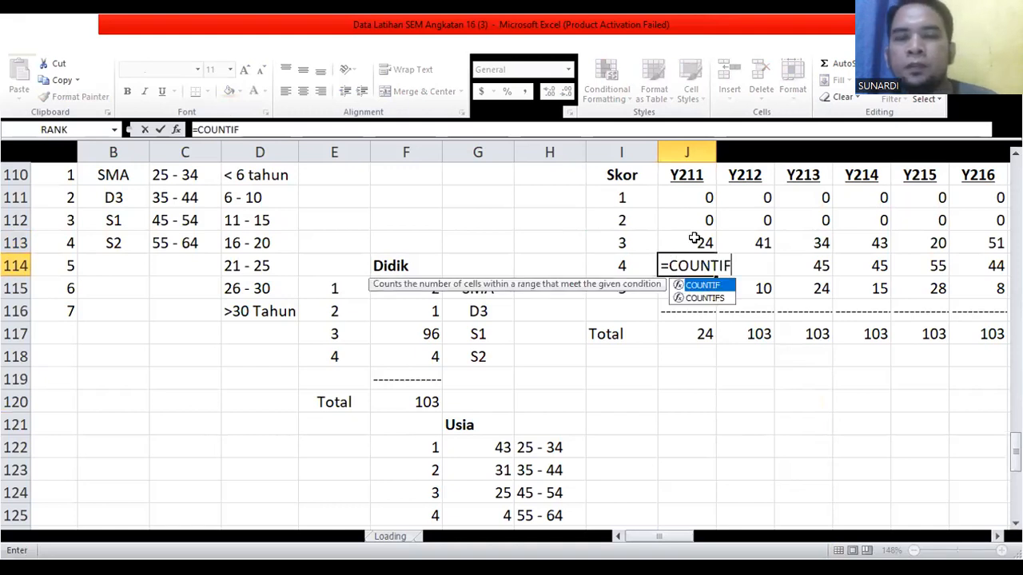
text(()
scroll(698, 234, up, 20)
click(686, 221)
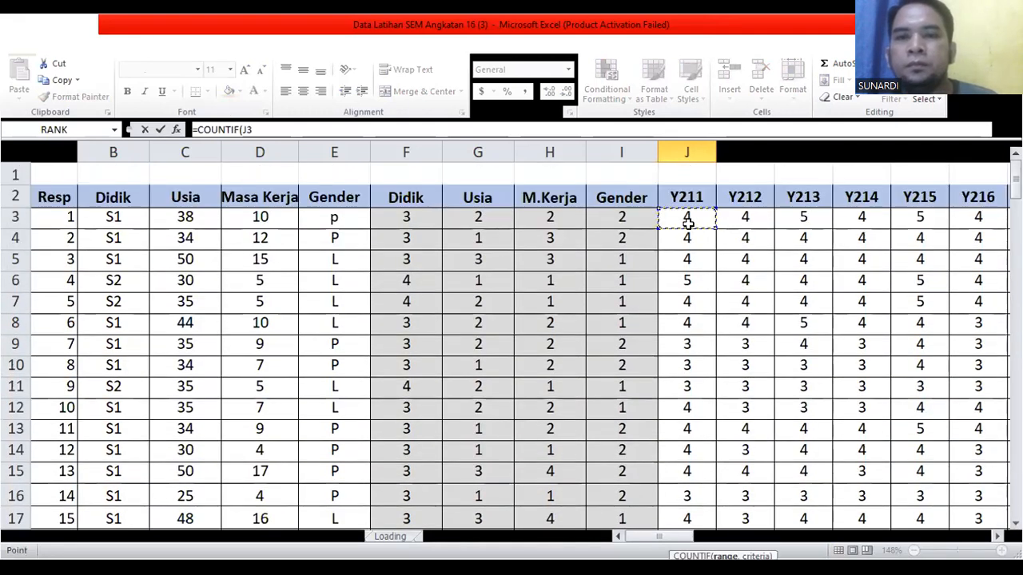
drag(685, 221, 687, 198)
text(,)
click(629, 402)
key(Return)
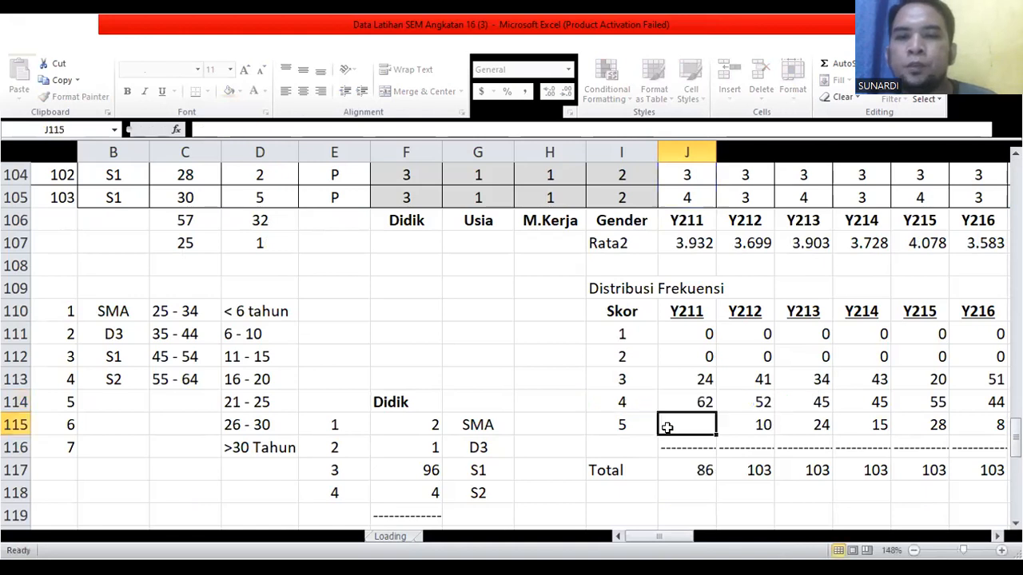
Step: Count the score 5 answers for Y211 in J115 with COUNTIF over J3:J105, using I115 as the criterion
text(=C)
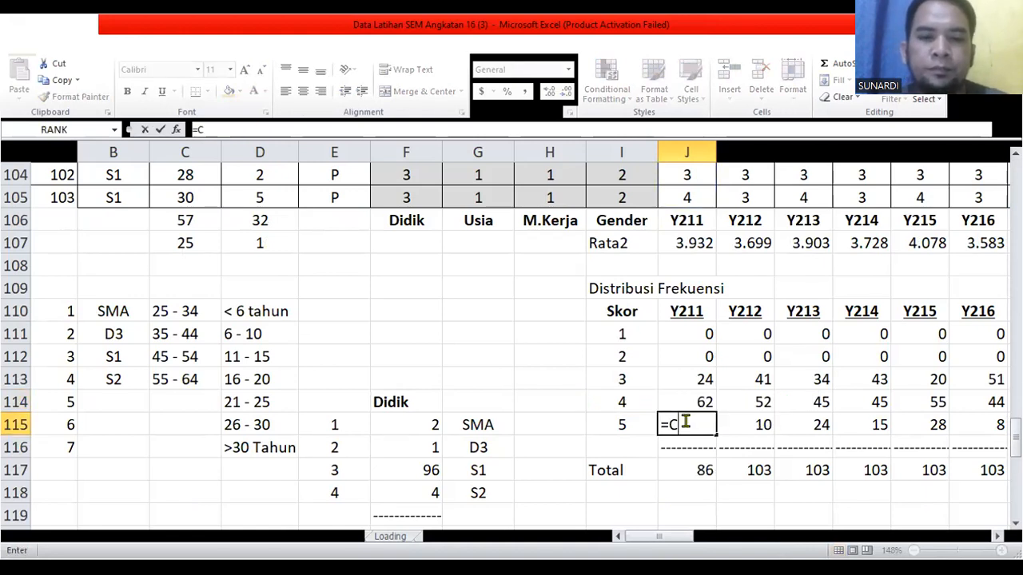
text(OUNTIF)
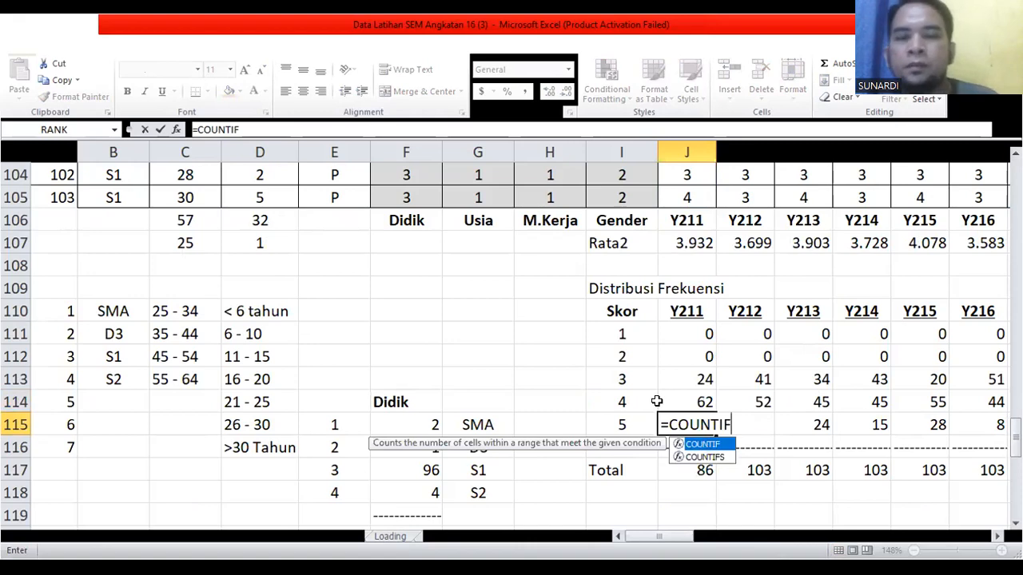
text(()
scroll(658, 336, up, 20)
click(680, 198)
drag(680, 198, 687, 503)
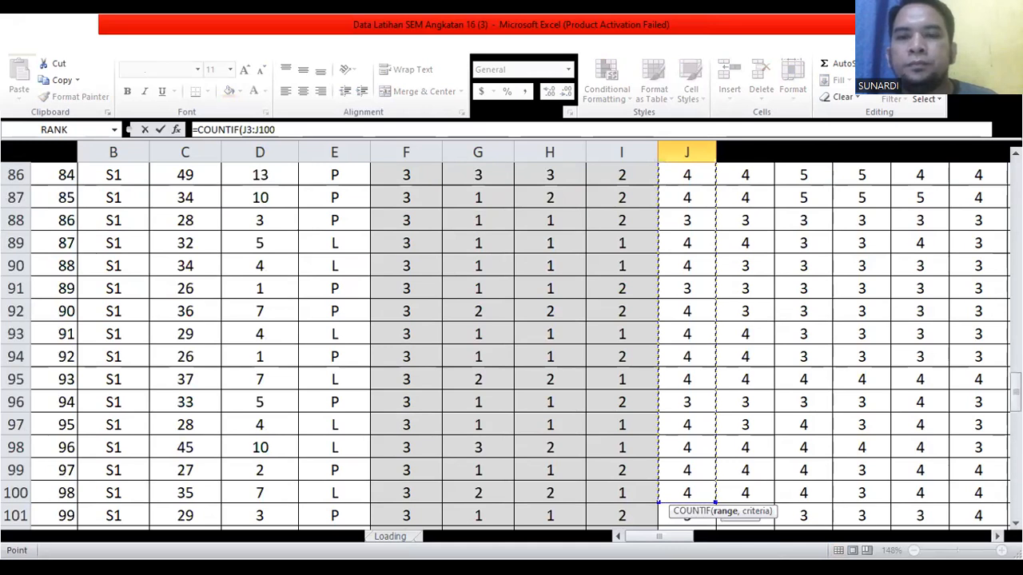
key(shift+Down)
key(shift+Down)
key(shift+Down)
key(shift+Down)
key(shift+Down)
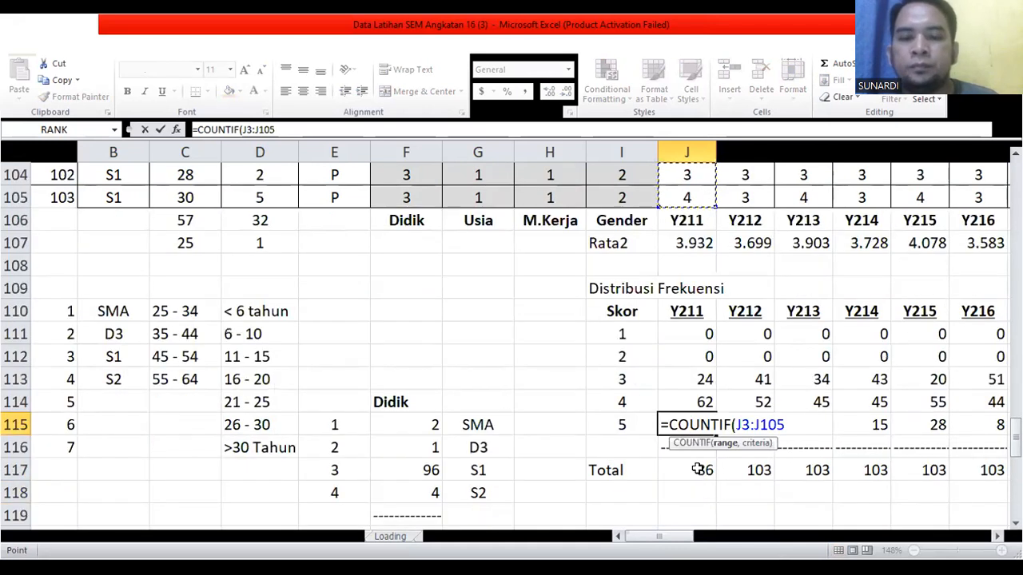
text(,)
click(626, 424)
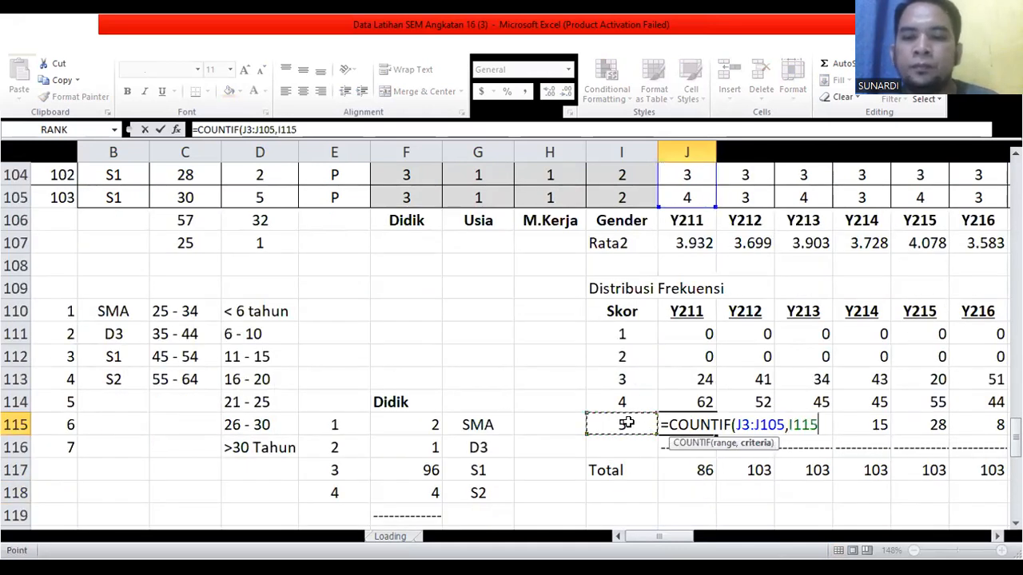
key(Return)
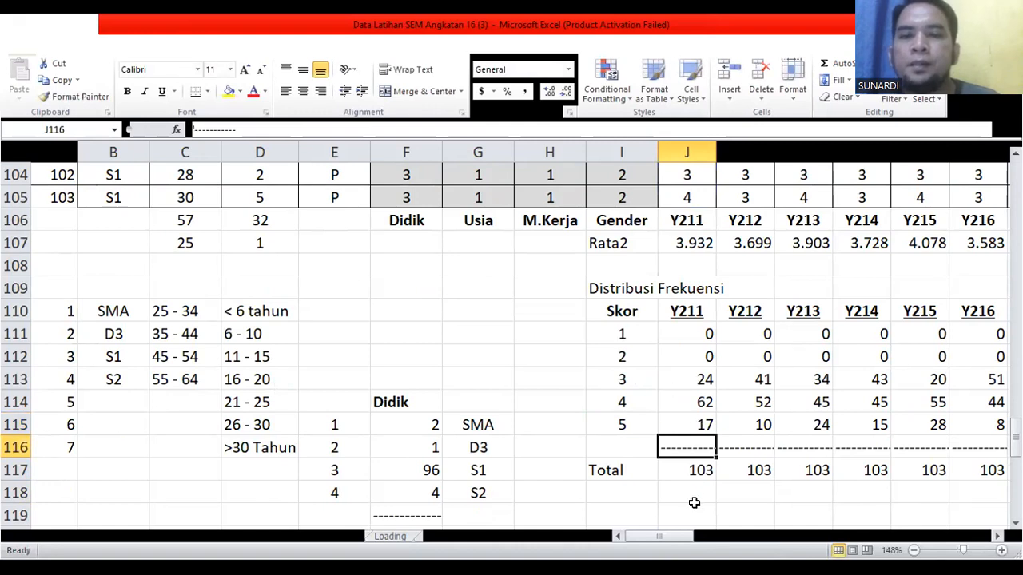
drag(657, 539, 675, 520)
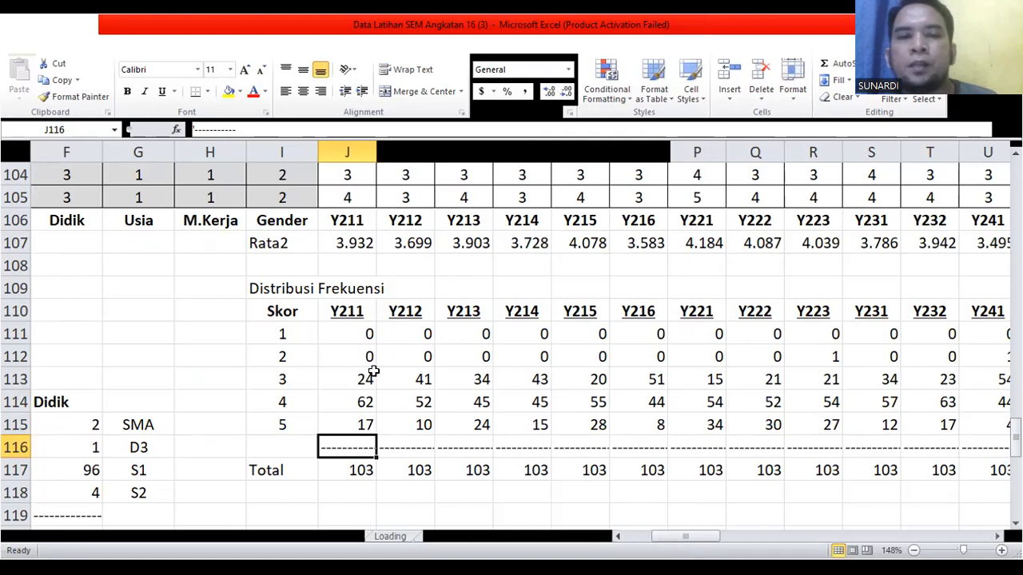
scroll(628, 365, up, 4)
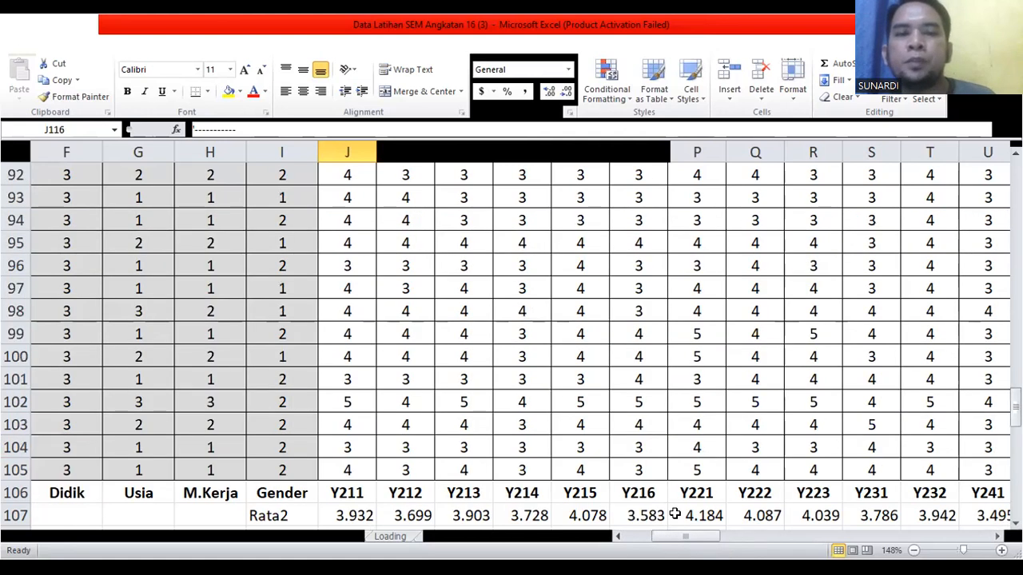
drag(678, 541, 653, 545)
scroll(657, 403, up, 15)
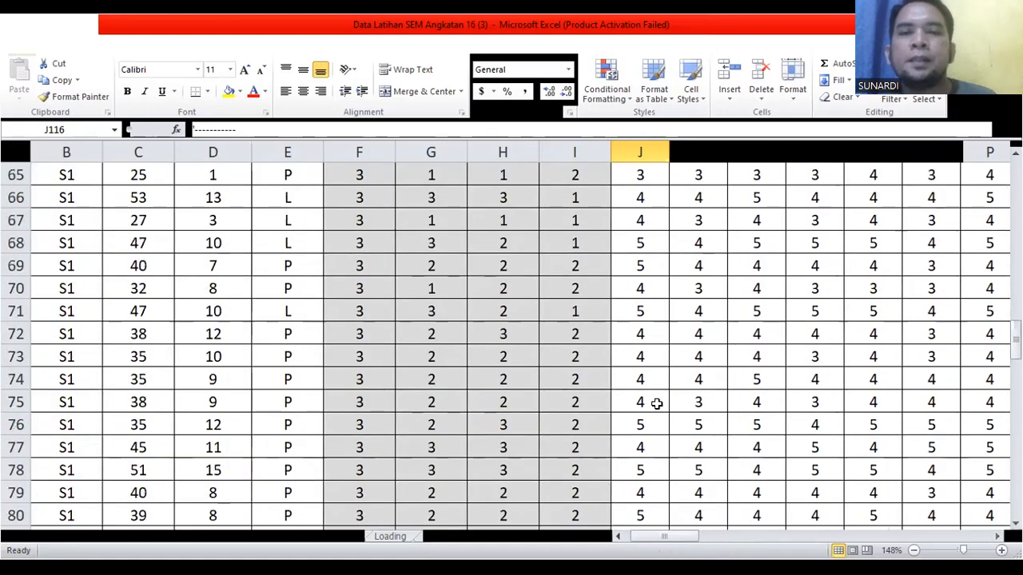
Step: Copy the item scores and variable means from Y211 to X2, range J3:AW105, on the Data sheet
scroll(657, 403, up, 4)
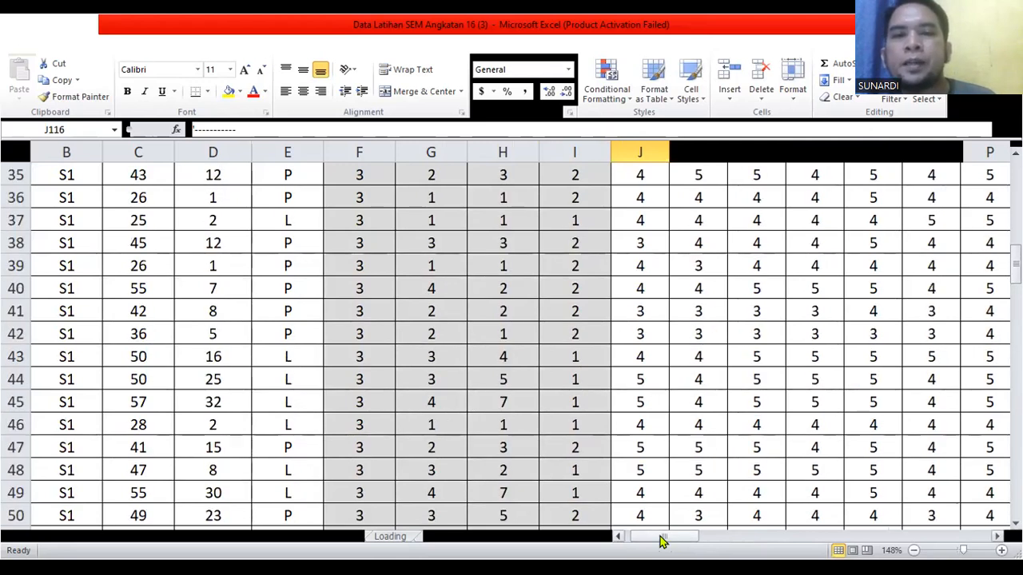
scroll(680, 501, right, 1)
scroll(658, 472, up, 8)
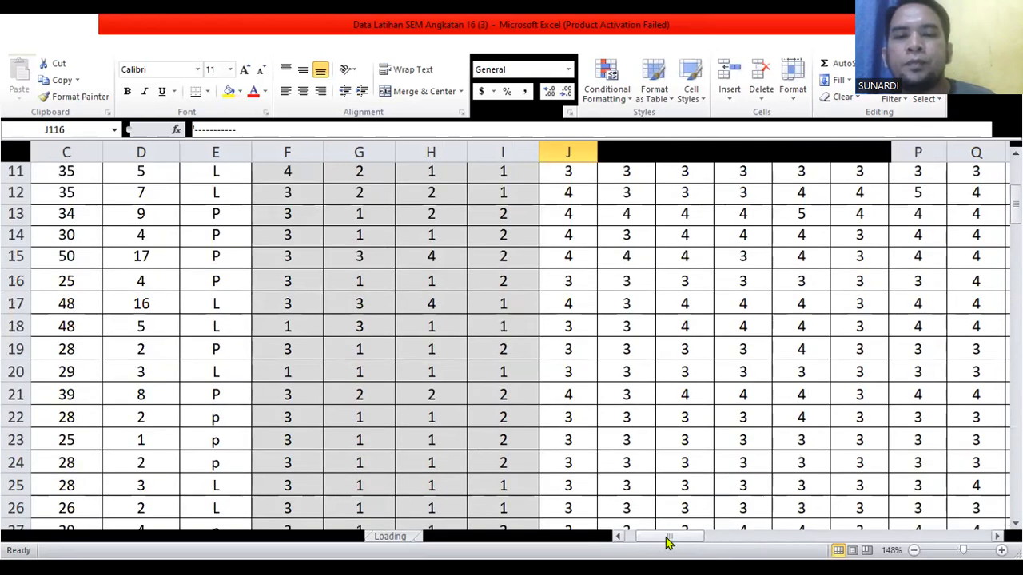
scroll(707, 402, up, 4)
drag(657, 538, 670, 540)
drag(495, 216, 904, 332)
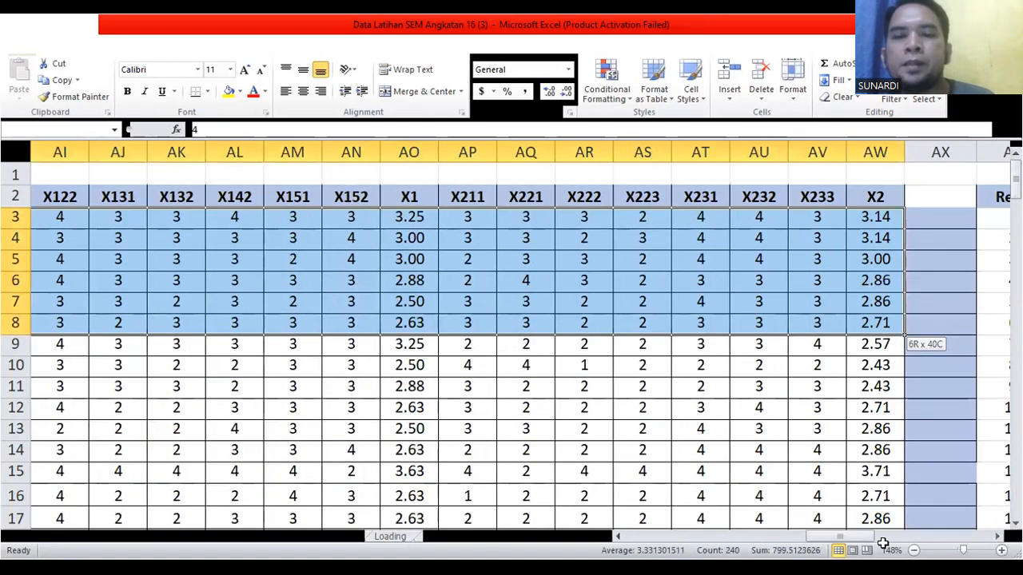
drag(903, 335, 886, 449)
right_click(592, 216)
click(630, 247)
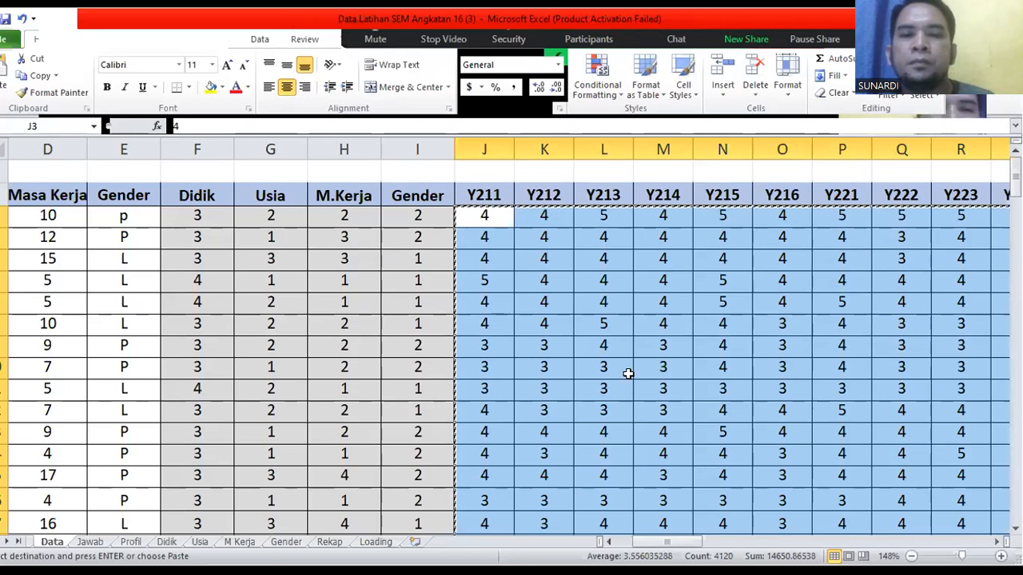
Step: Switch to the SPSS Statistics Data Editor and paste the copied scores into a new dataset, starting at the first case and variable
key(alt+Tab)
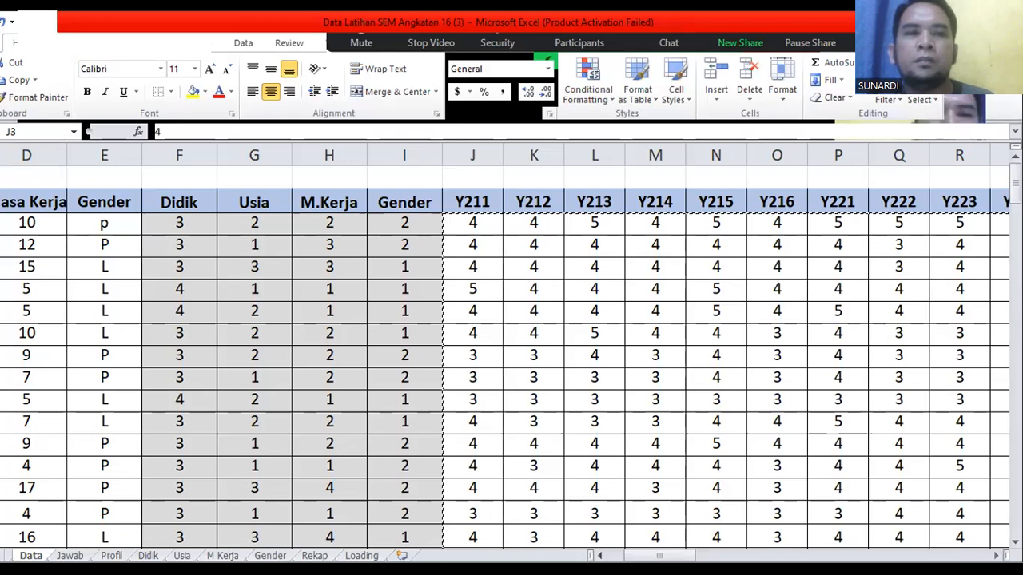
click(227, 24)
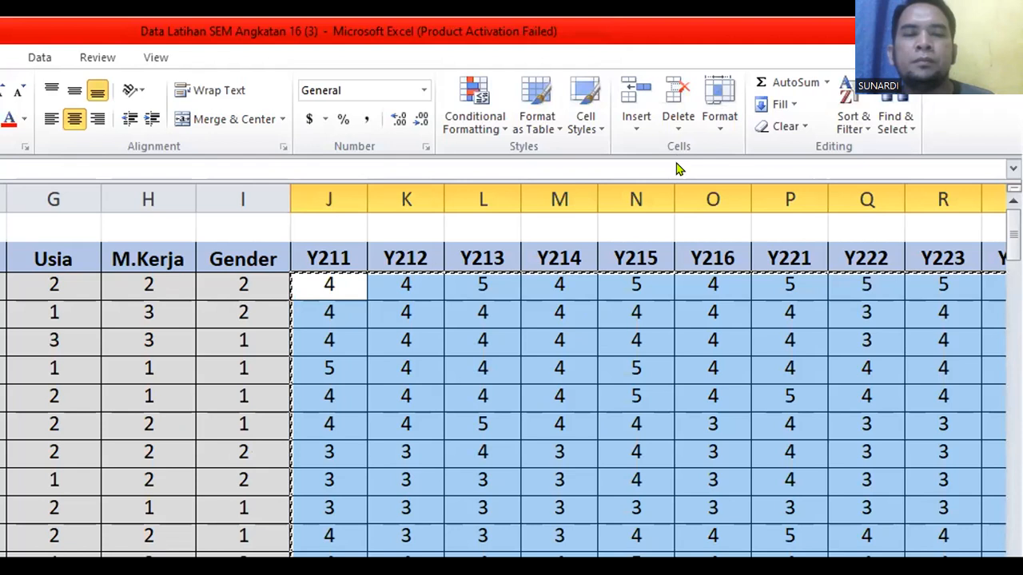
key(alt+F4)
key(Return)
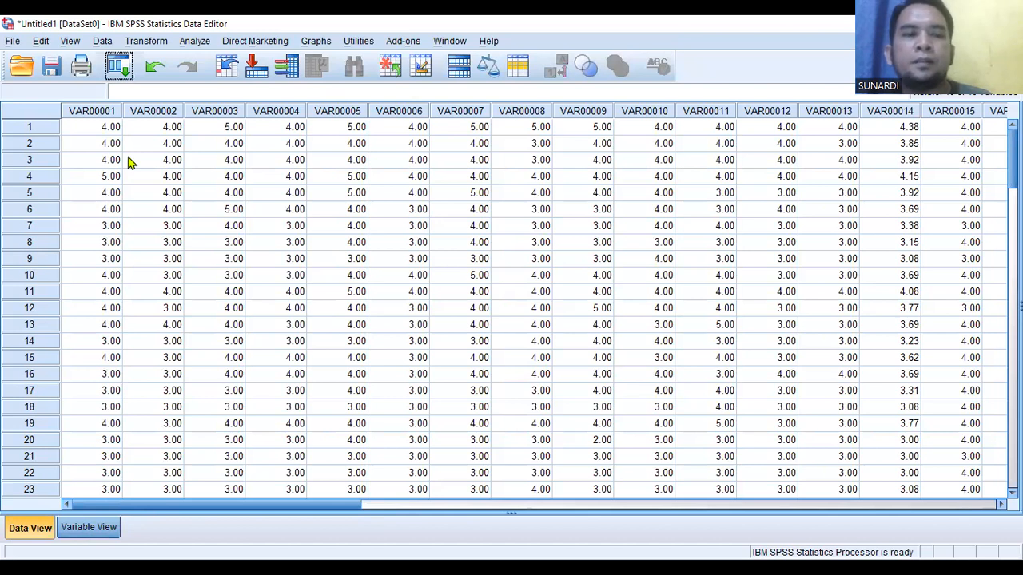
Step: Replace the default variable names in Variable View with the Excel headers, from Y211 in row 1 to X2 in row 40
key(ctrl+t)
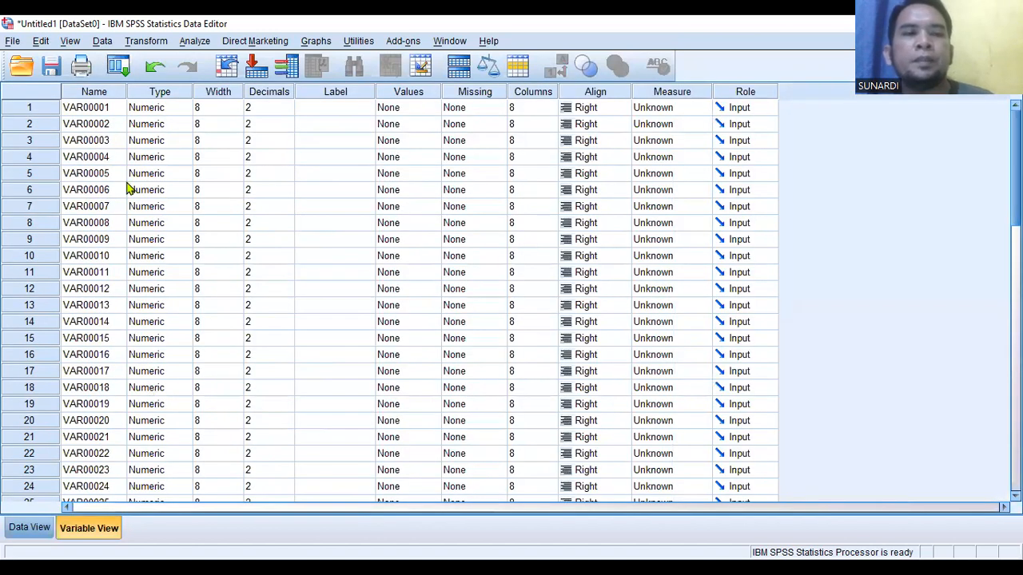
click(100, 109)
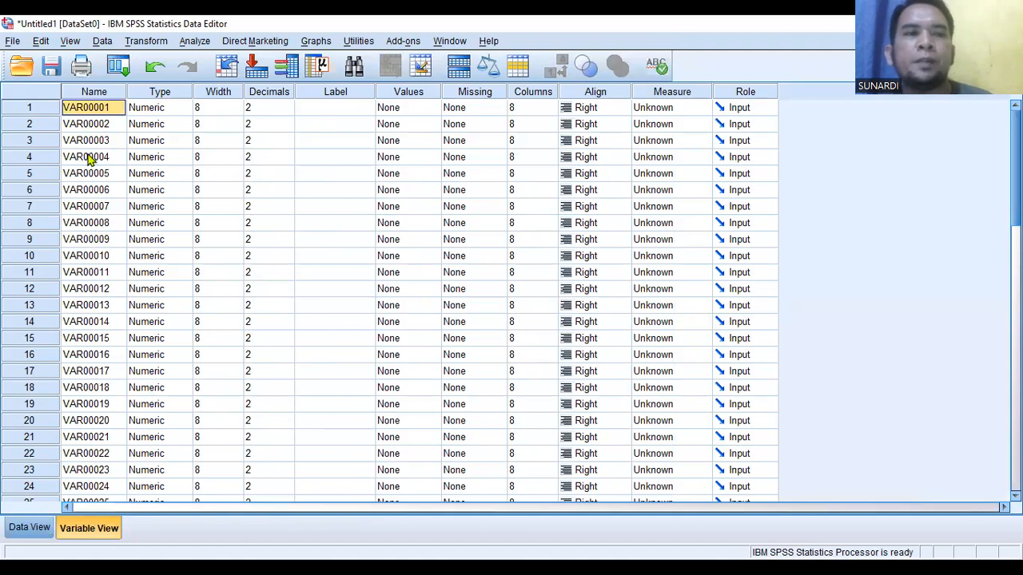
scroll(611, 416, down, 1)
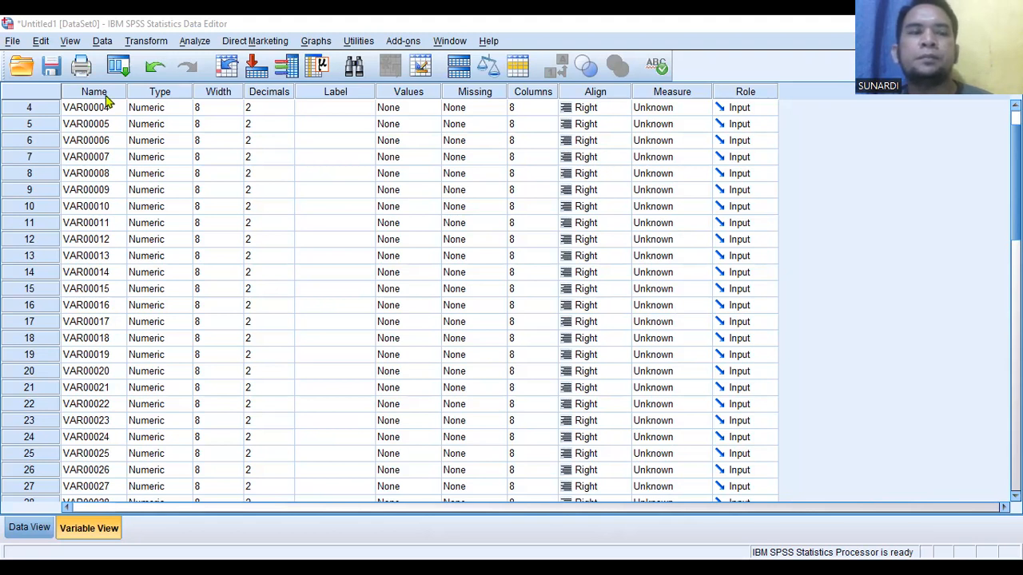
click(79, 113)
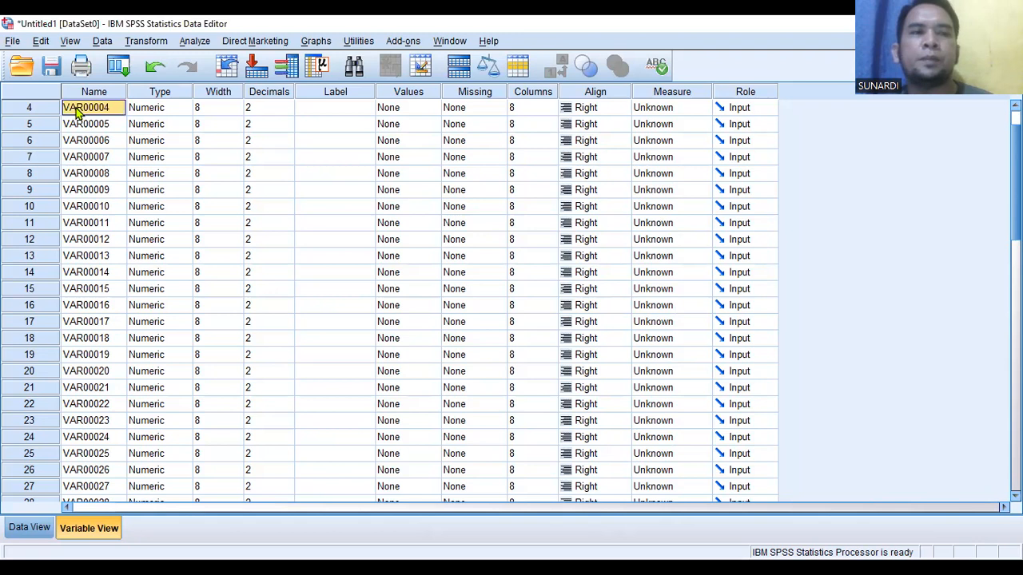
scroll(79, 114, up, 1)
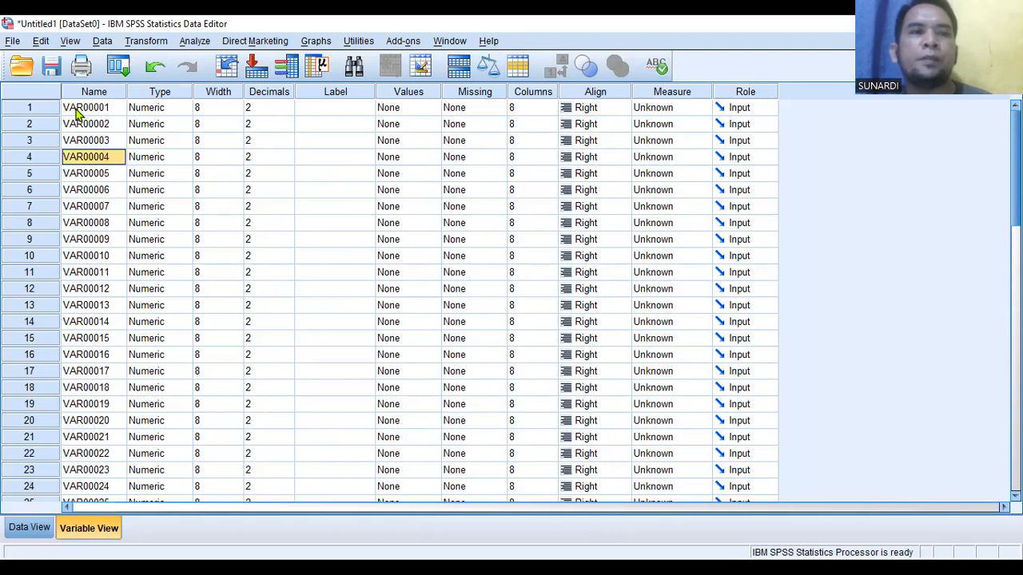
click(79, 113)
right_click(77, 113)
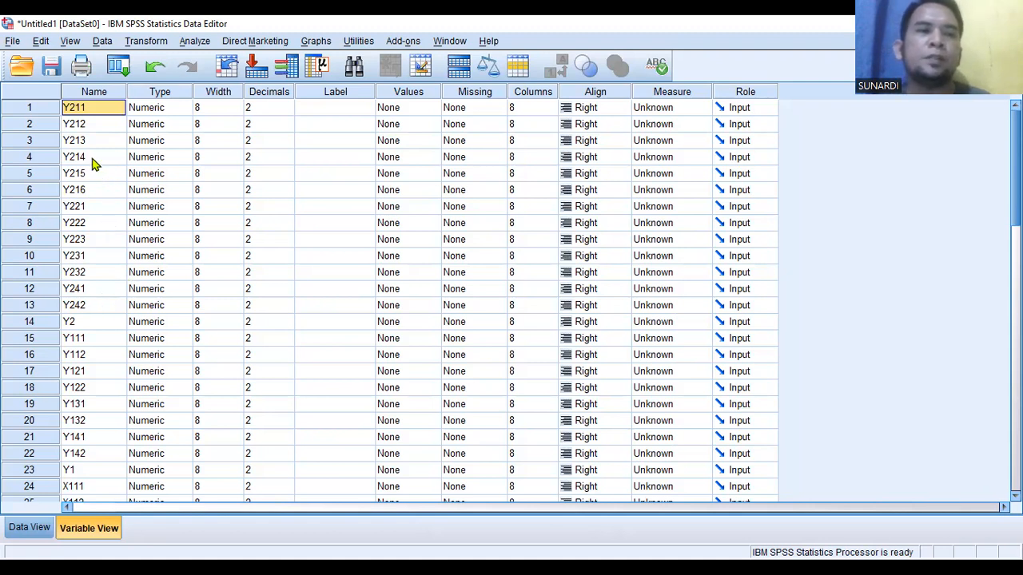
scroll(91, 221, down, 2)
scroll(80, 360, down, 10)
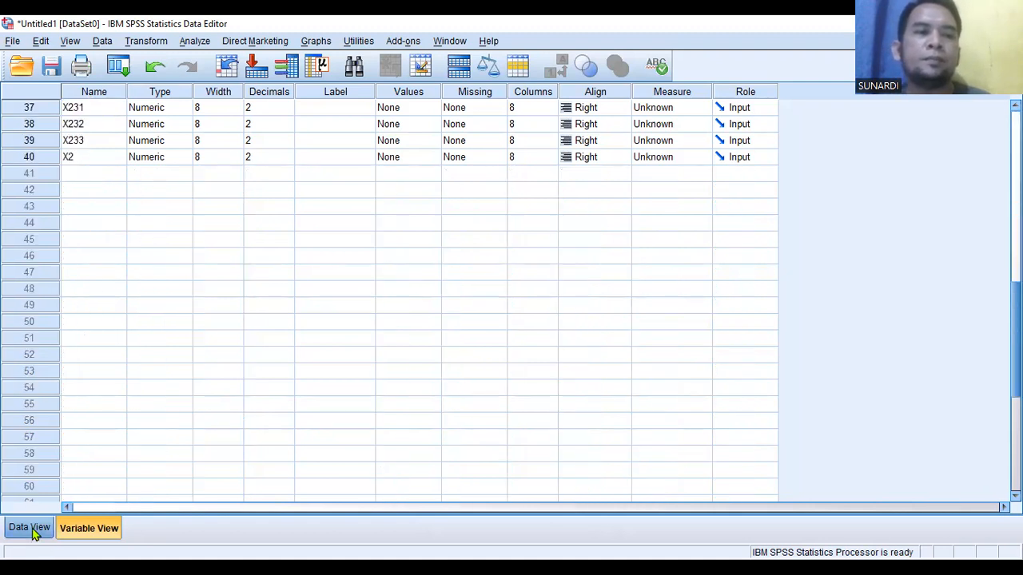
Step: Examine the imported cases in Data View to check the scores under the renamed variables
click(29, 528)
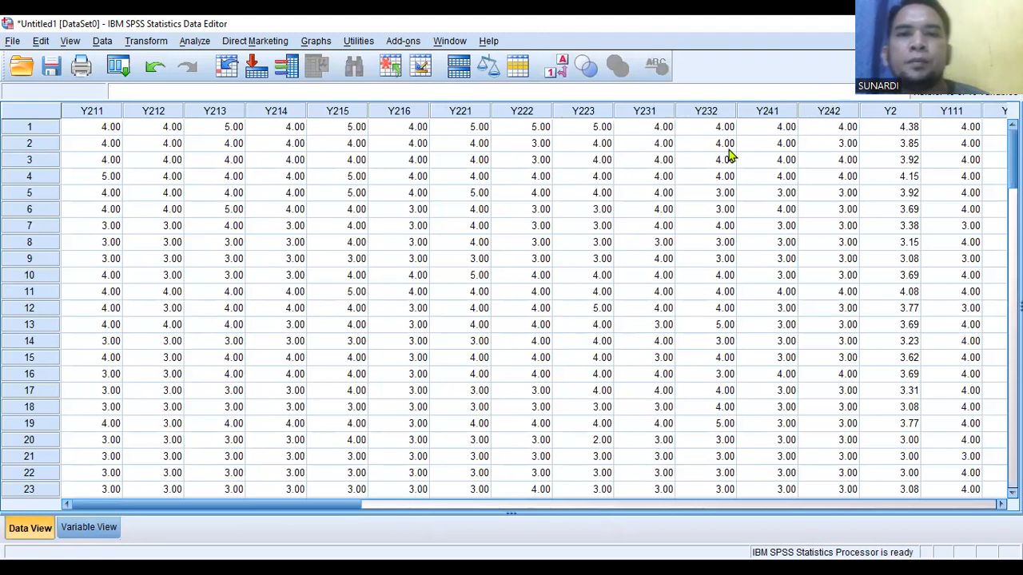
scroll(713, 240, down, 2)
scroll(624, 426, up, 1)
scroll(625, 428, down, 2)
scroll(625, 427, down, 13)
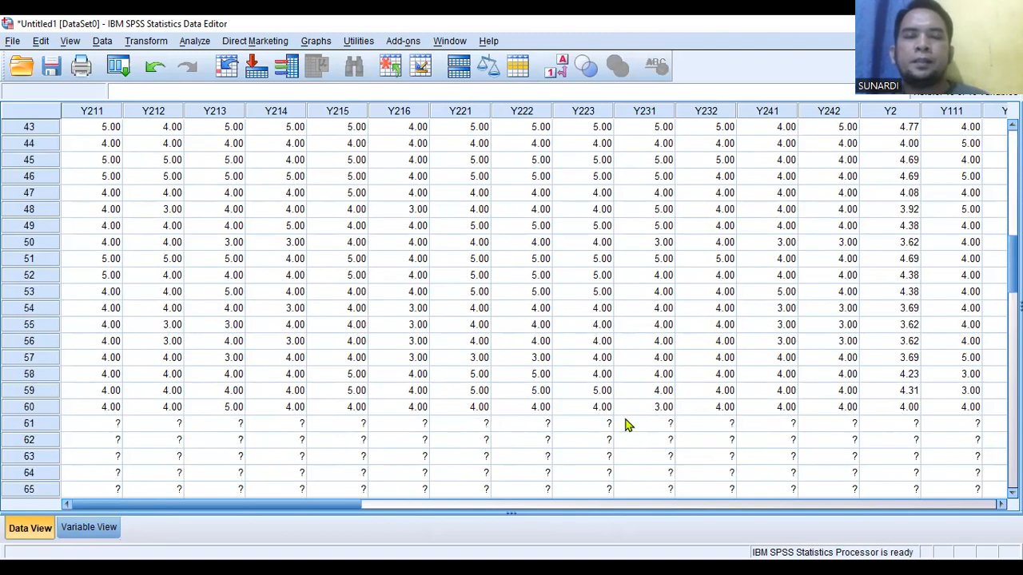
scroll(527, 277, down, 2)
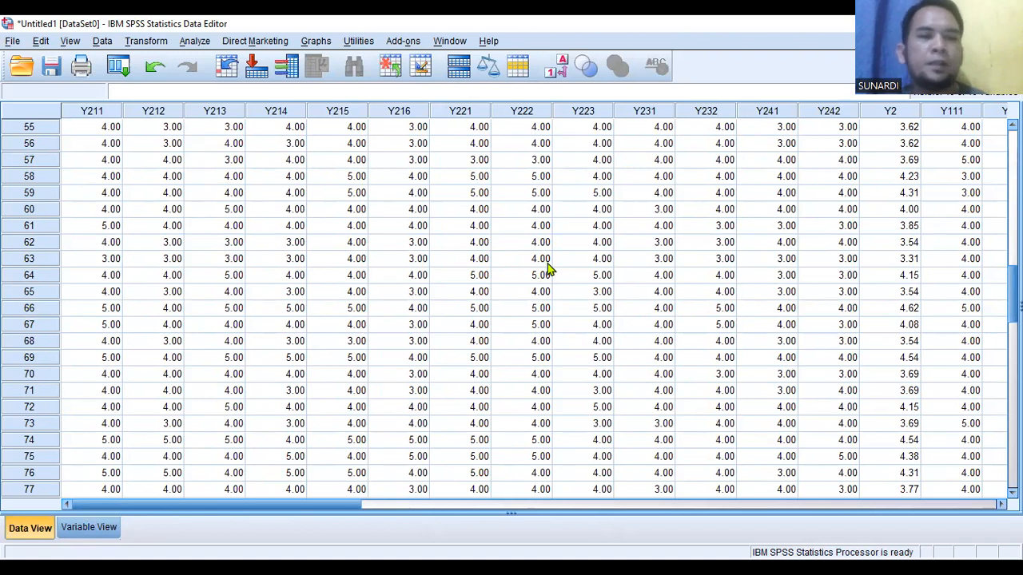
scroll(559, 432, down, 6)
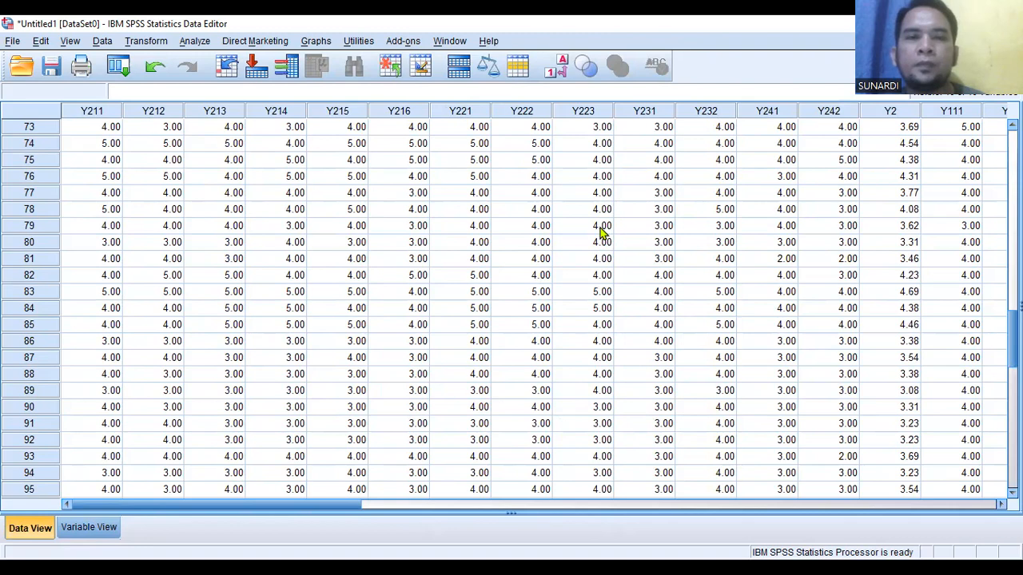
scroll(548, 444, down, 4)
scroll(626, 274, up, 11)
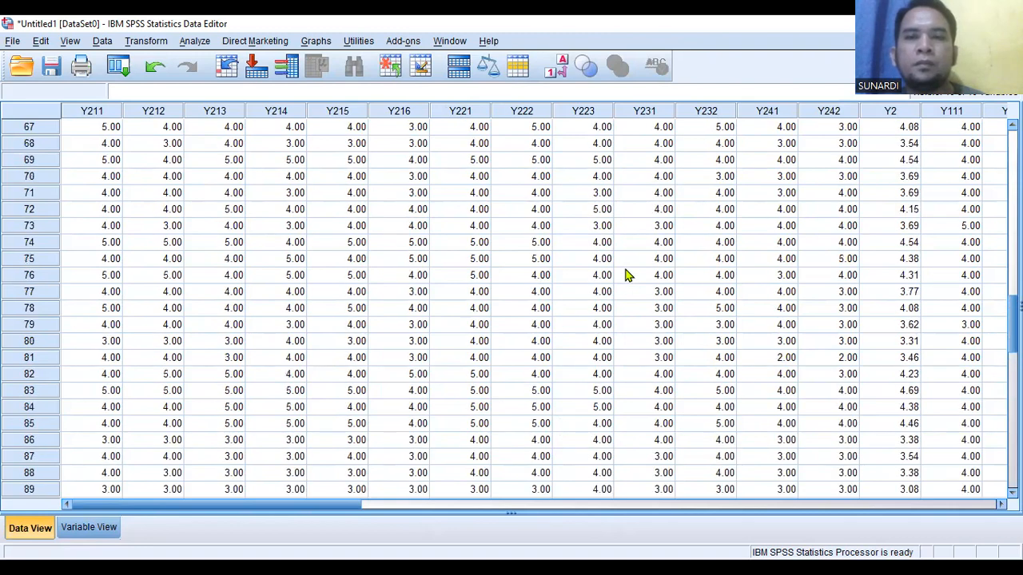
scroll(626, 274, up, 17)
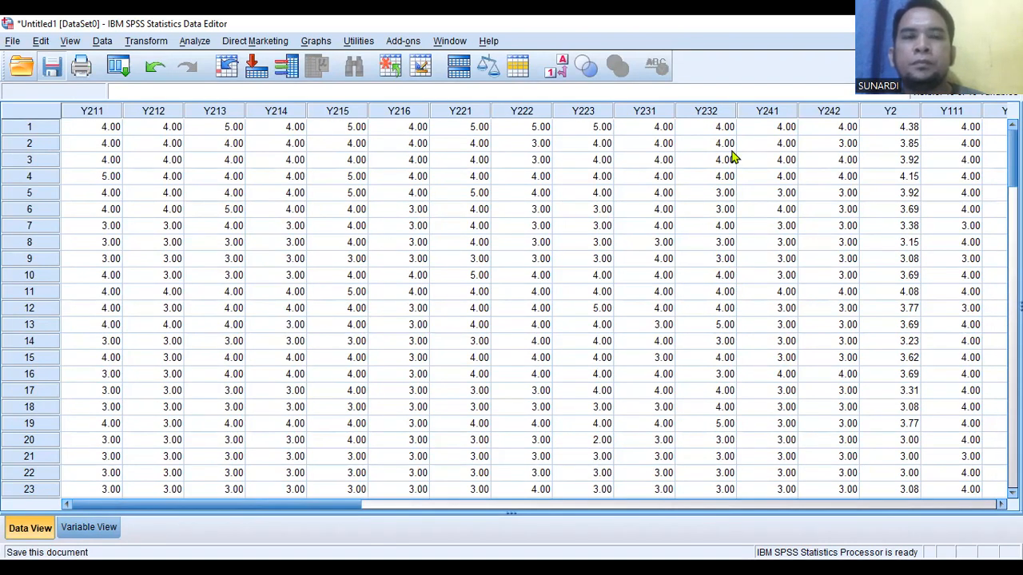
Step: Open the save dialog for the untitled dataset and dismiss it without saving
key(ctrl+s)
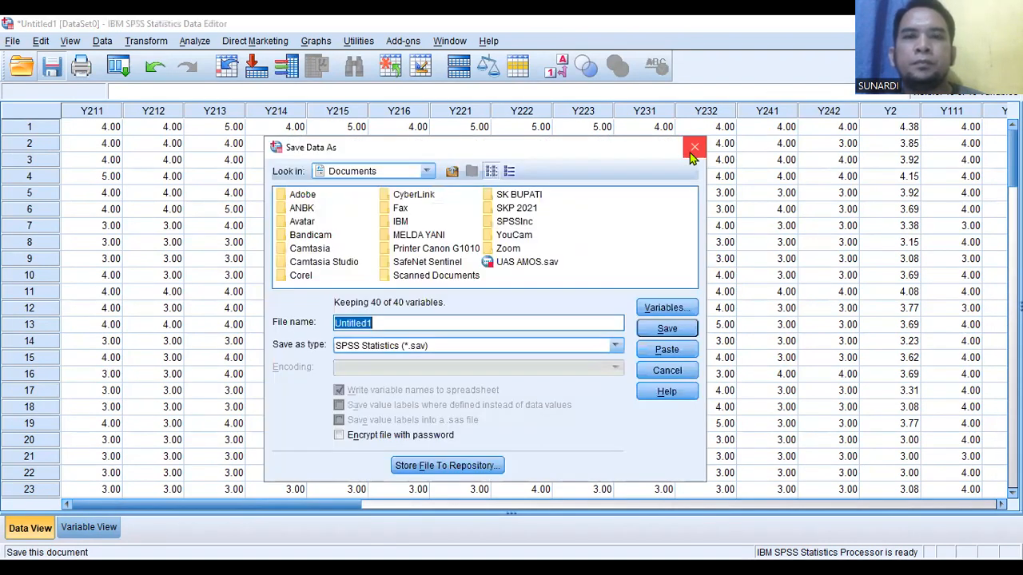
click(692, 152)
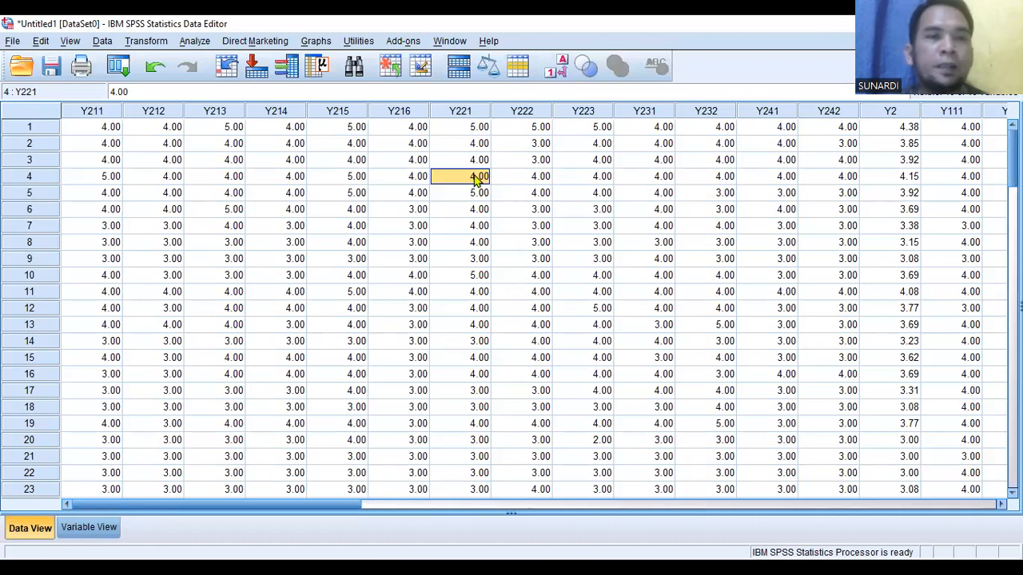
Step: Set up a Reliability Analysis with the Y2 items Y211 through Y242, leaving out the Y2 mean
click(197, 44)
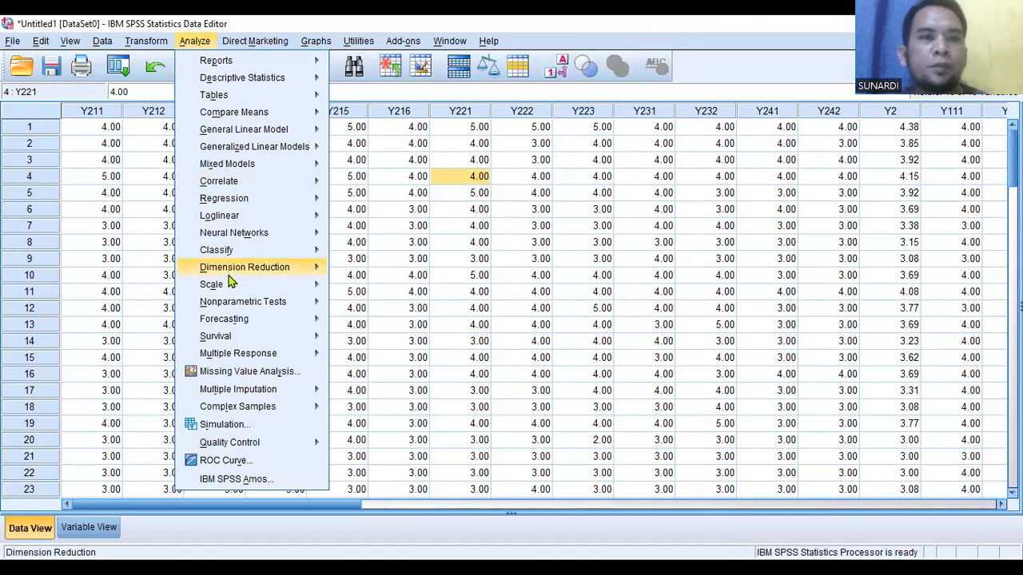
mouse_move(232, 284)
click(366, 290)
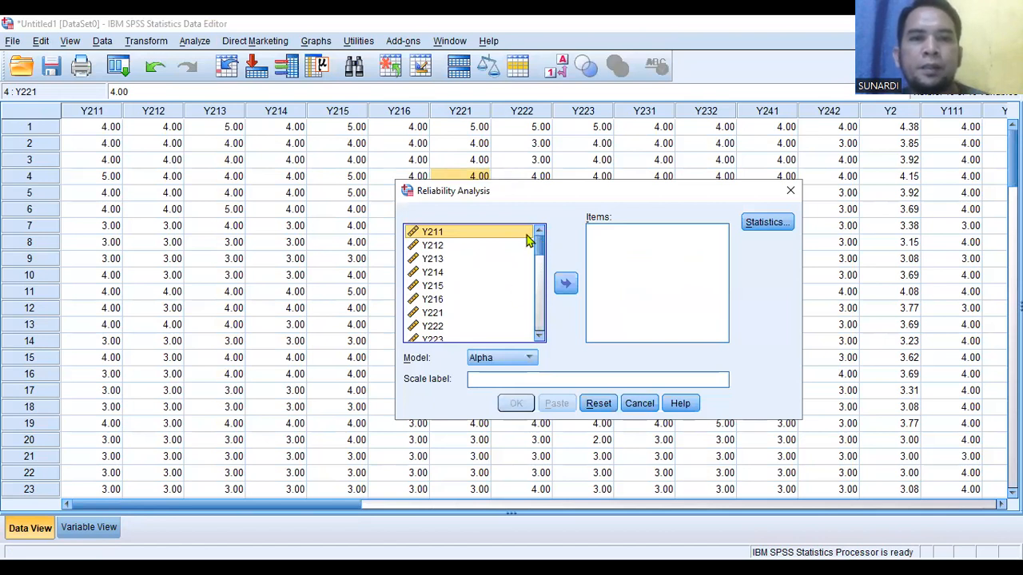
click(539, 337)
click(539, 337)
click(540, 337)
click(540, 337)
click(540, 337)
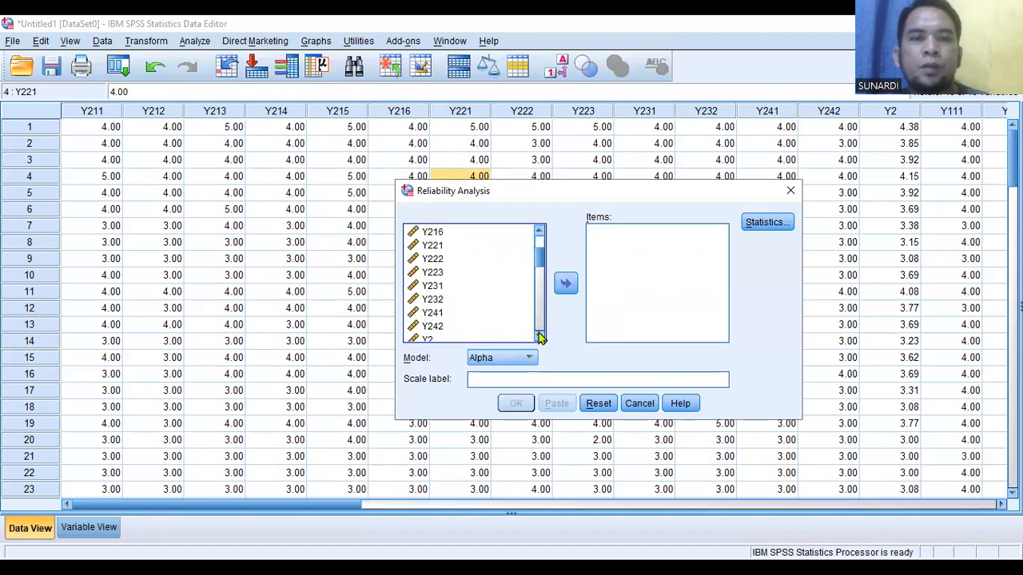
click(540, 337)
shift+click(442, 314)
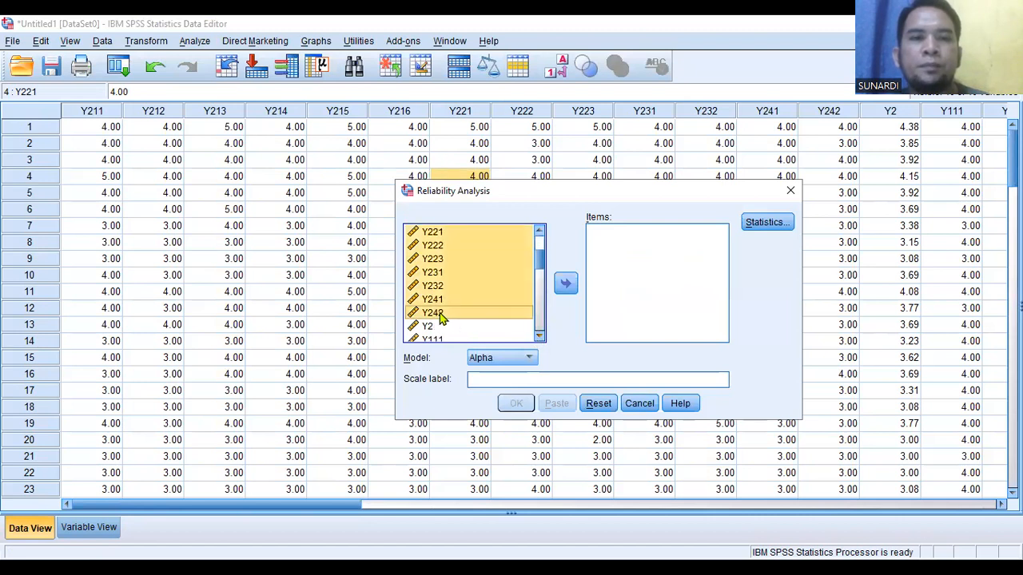
click(568, 285)
Step: Request the Item, Scale and Scale if item deleted descriptives and run the reliability analysis with the Alpha model
click(761, 226)
click(644, 219)
click(643, 236)
click(644, 253)
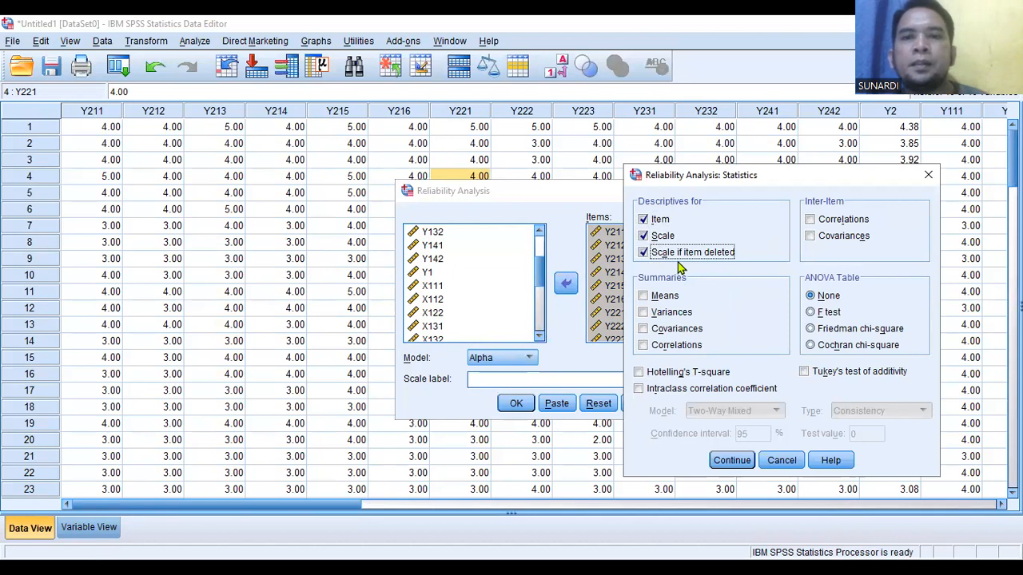
click(731, 461)
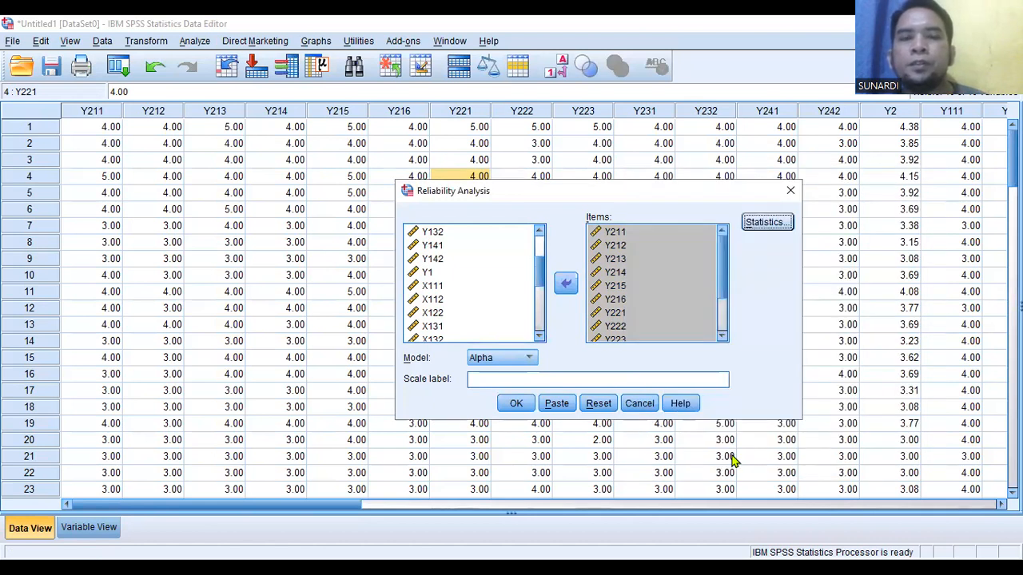
click(516, 403)
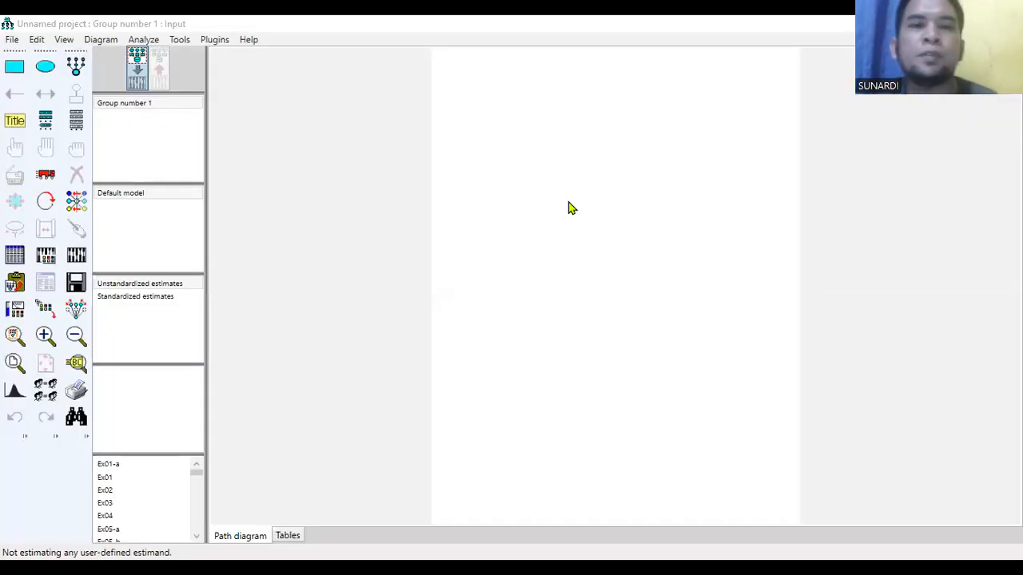
click(727, 237)
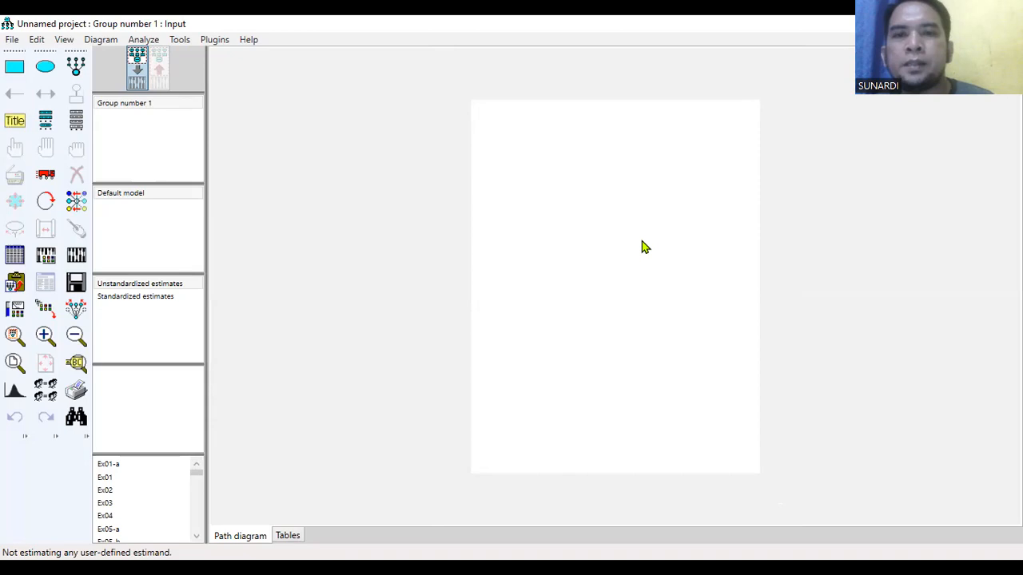
scroll(646, 247, down, 2)
scroll(645, 240, up, 3)
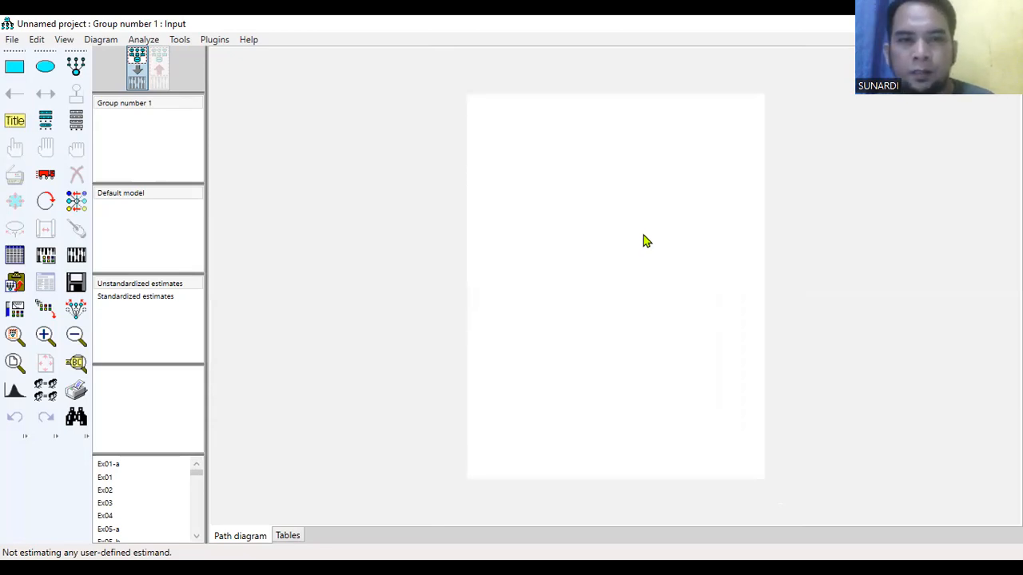
scroll(646, 241, up, 2)
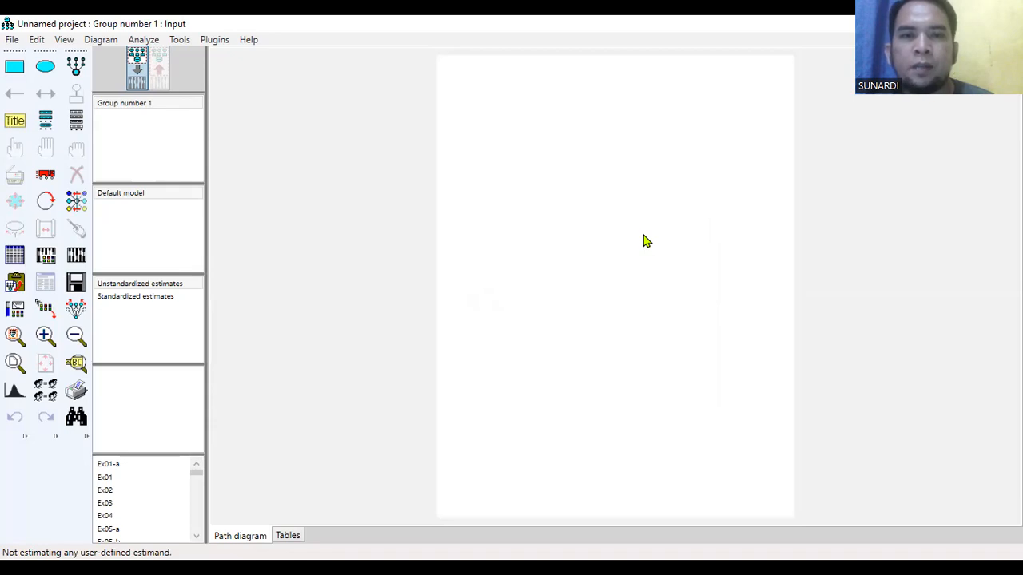
scroll(644, 239, down, 2)
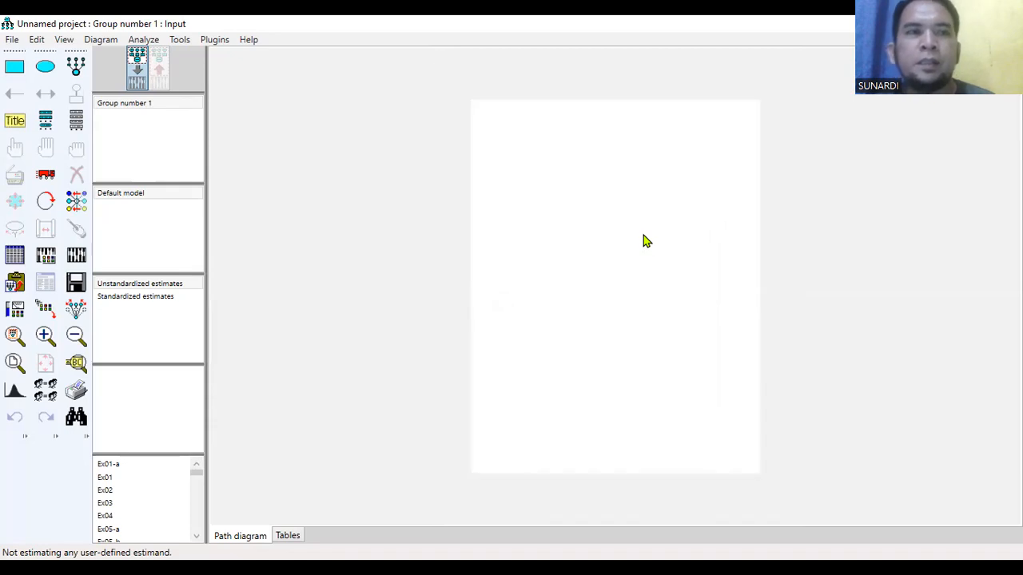
Step: Set the diagram's paper size to Landscape - A4 in the interface properties and close them
click(69, 44)
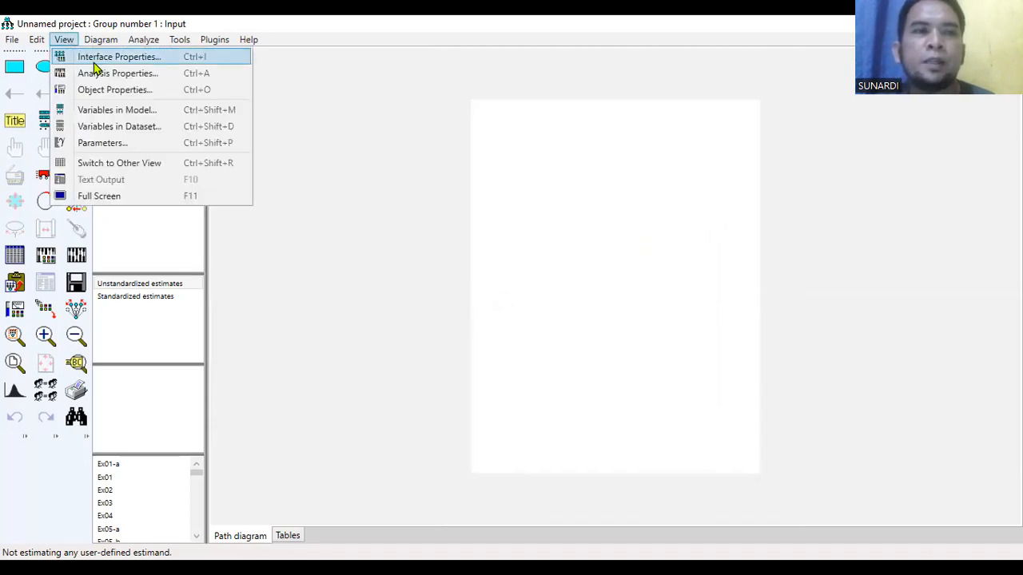
click(132, 58)
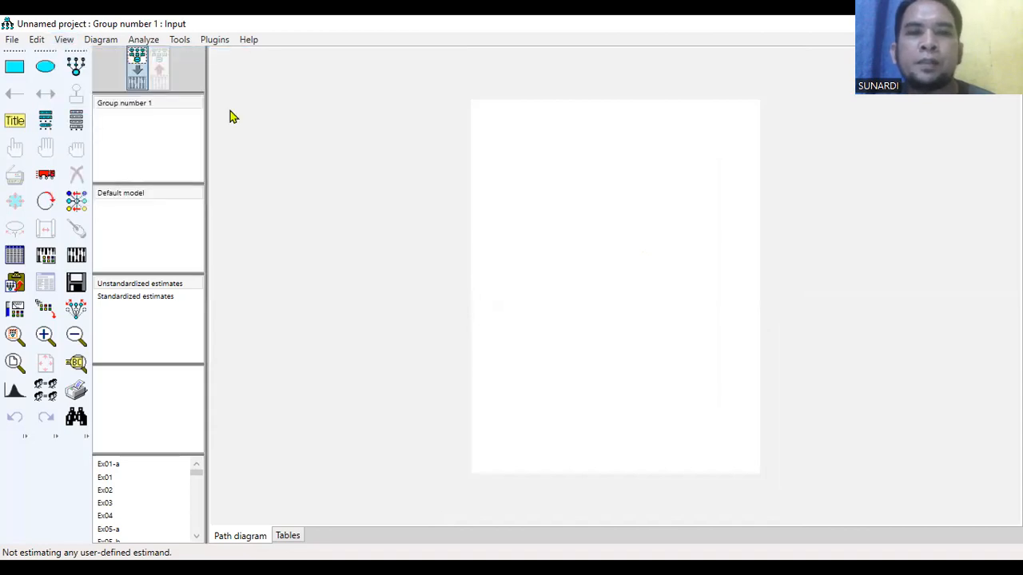
click(487, 310)
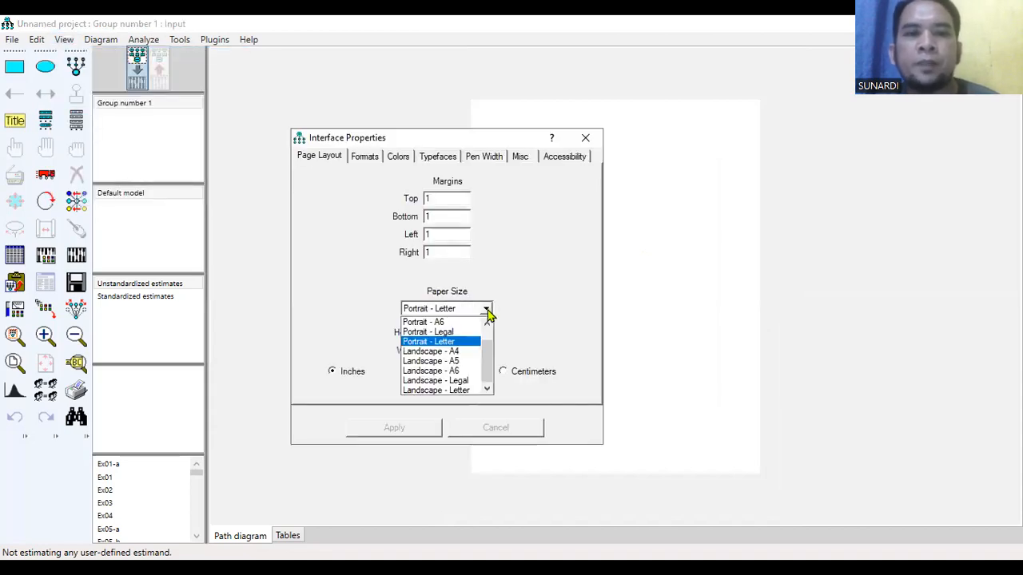
click(458, 351)
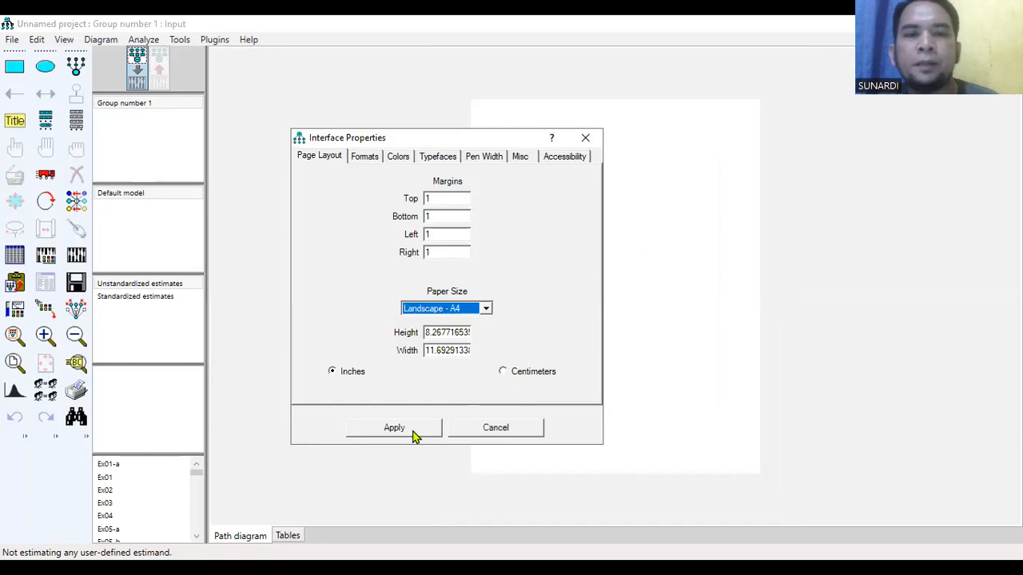
click(414, 434)
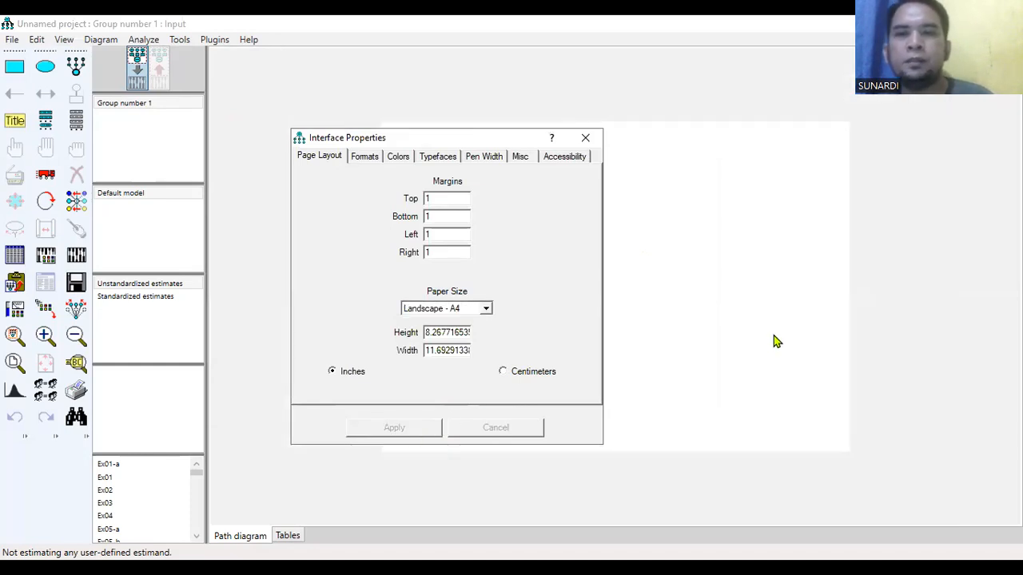
click(586, 137)
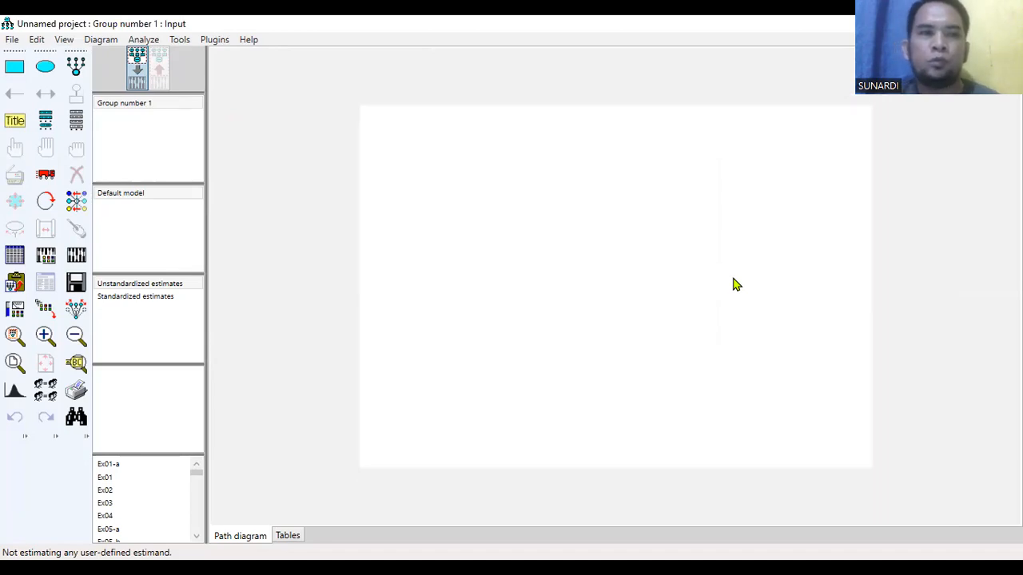
Step: Draw a latent variable near the middle of the page and give it five indicators with error terms
click(76, 71)
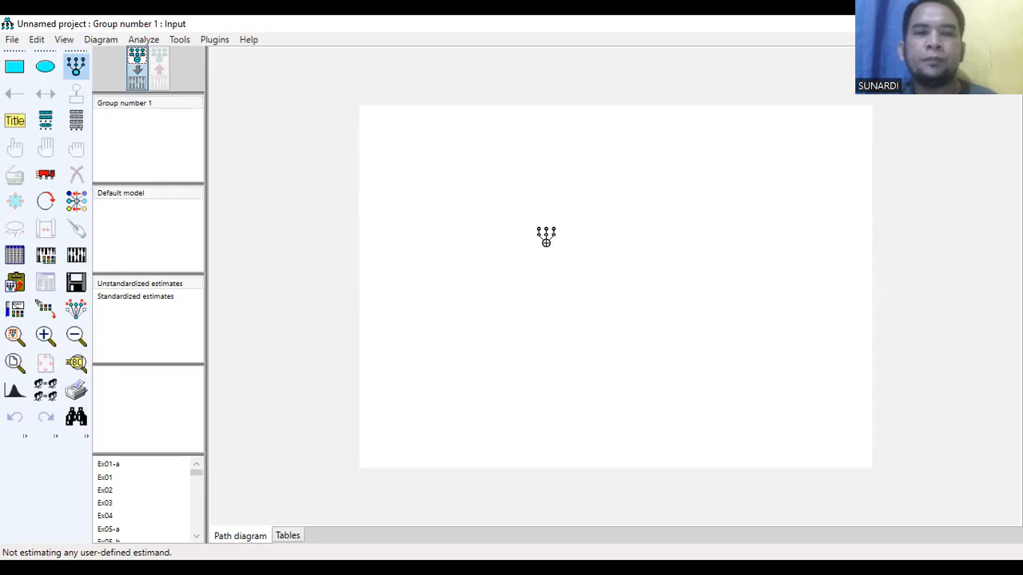
mouse_move(544, 260)
mouse_down()
mouse_move(602, 281)
mouse_move(606, 293)
mouse_up()
click(561, 272)
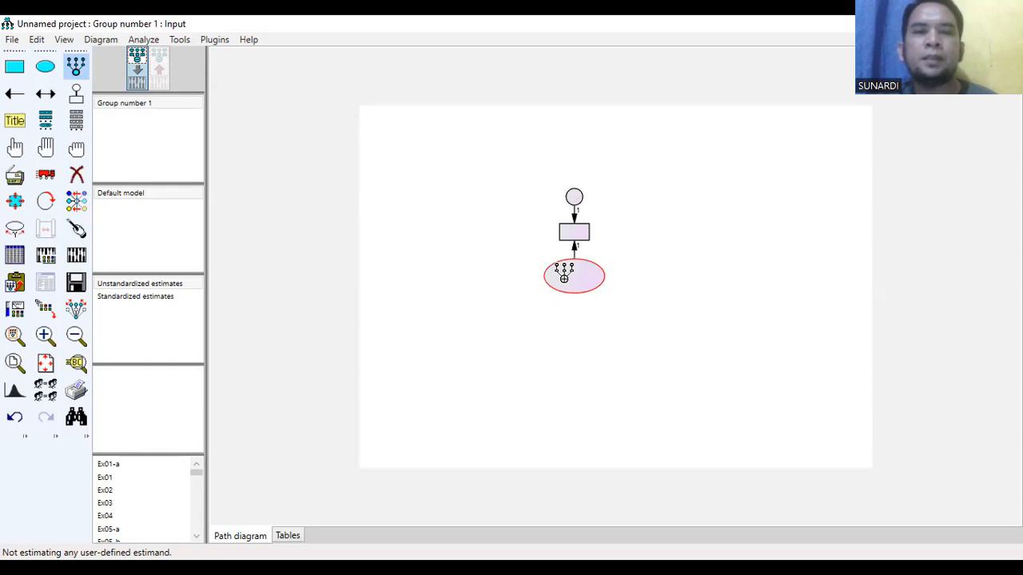
click(568, 276)
click(568, 276)
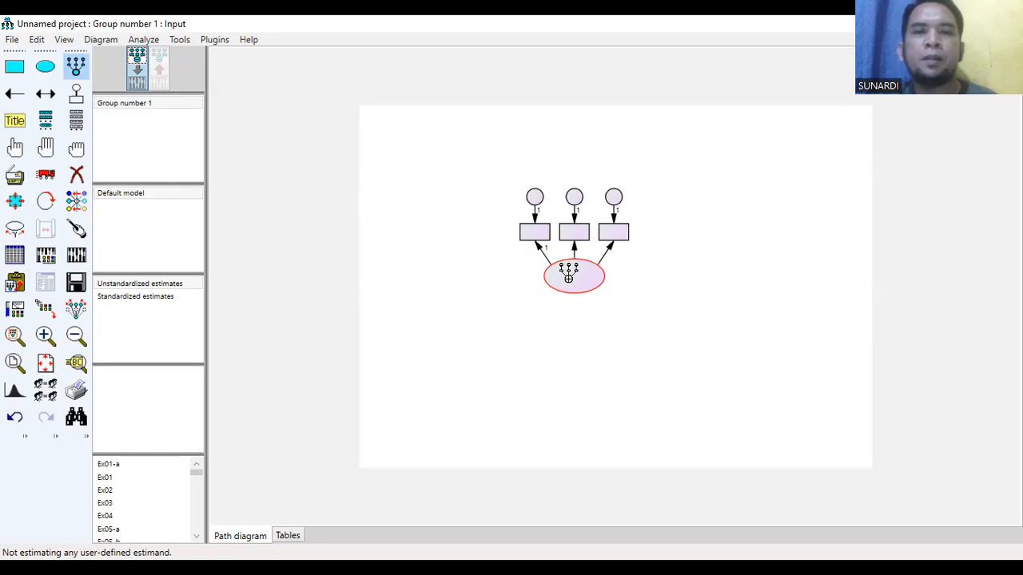
click(568, 276)
click(568, 276)
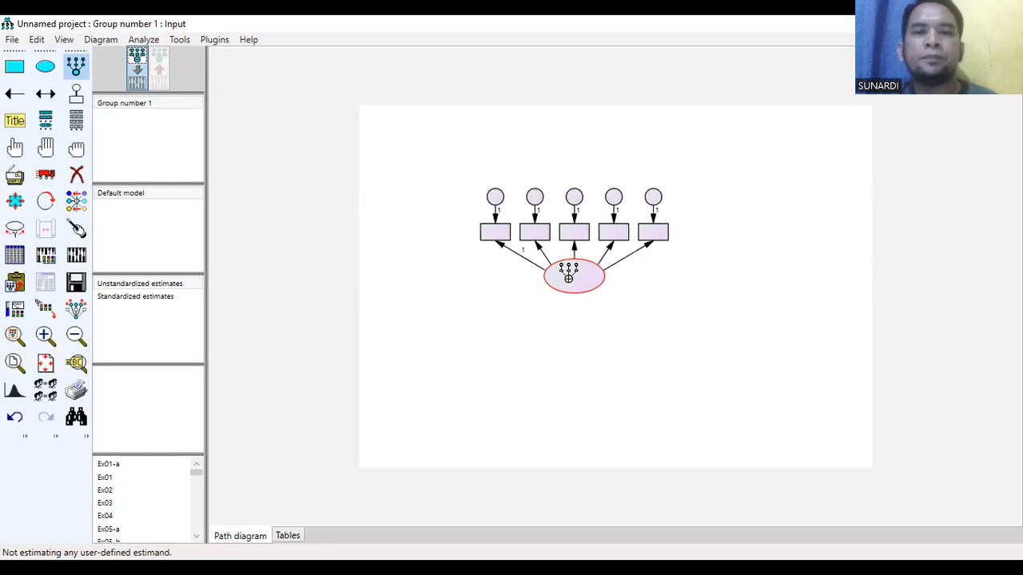
Step: Rotate the latent variable's indicators in quarter turns until they sit on the left side of the ellipse
click(51, 201)
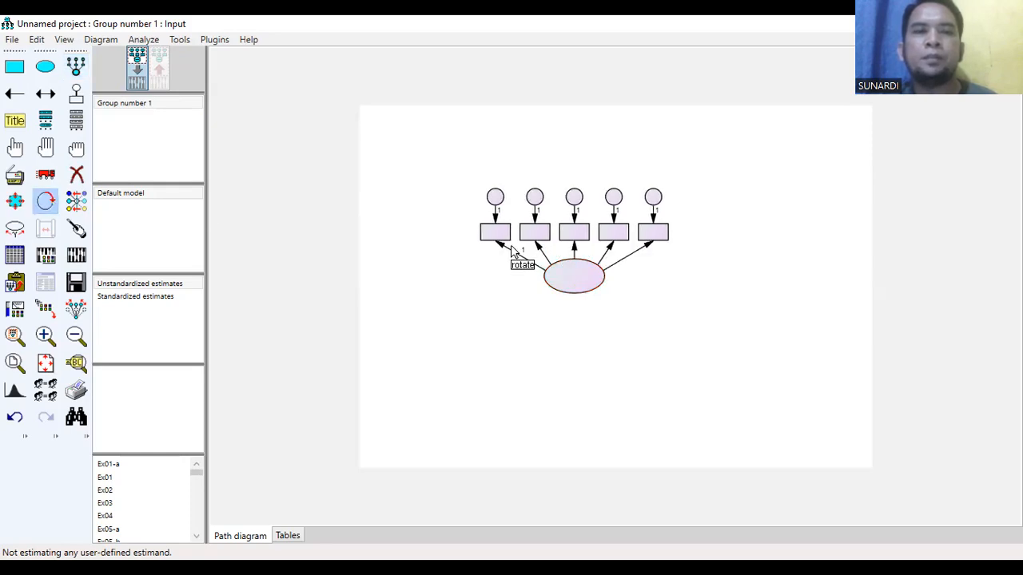
click(566, 279)
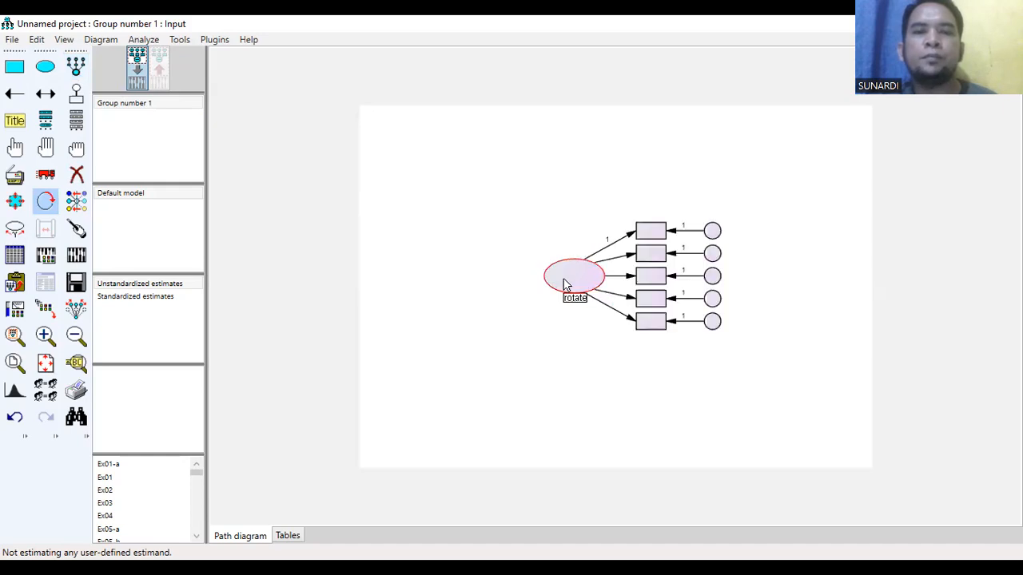
click(548, 284)
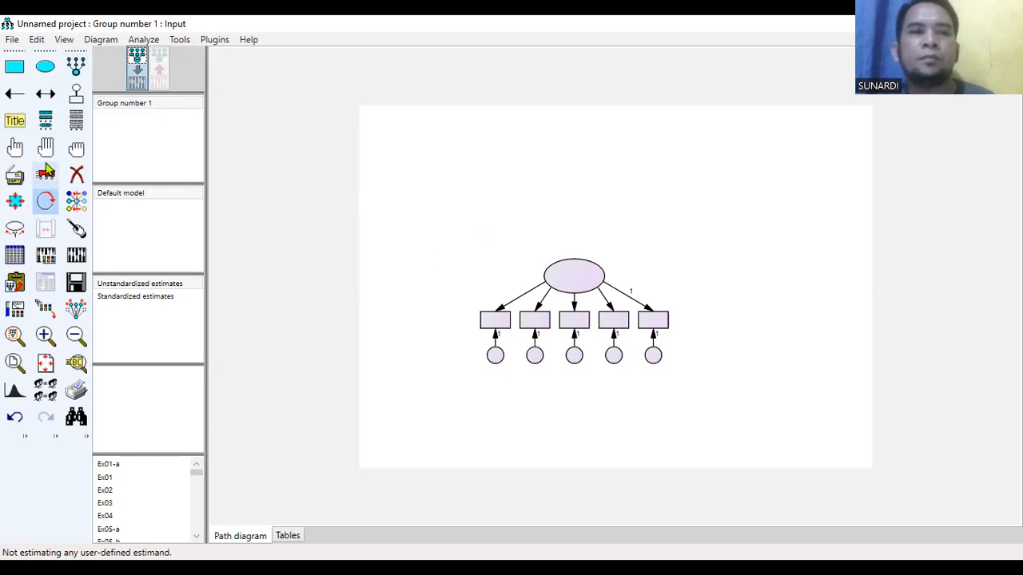
click(48, 201)
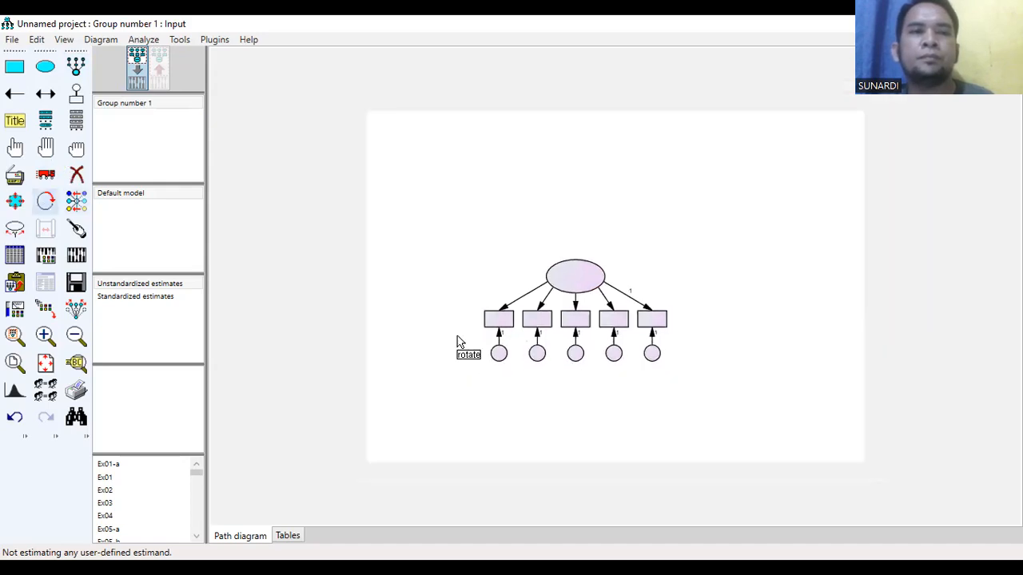
click(589, 284)
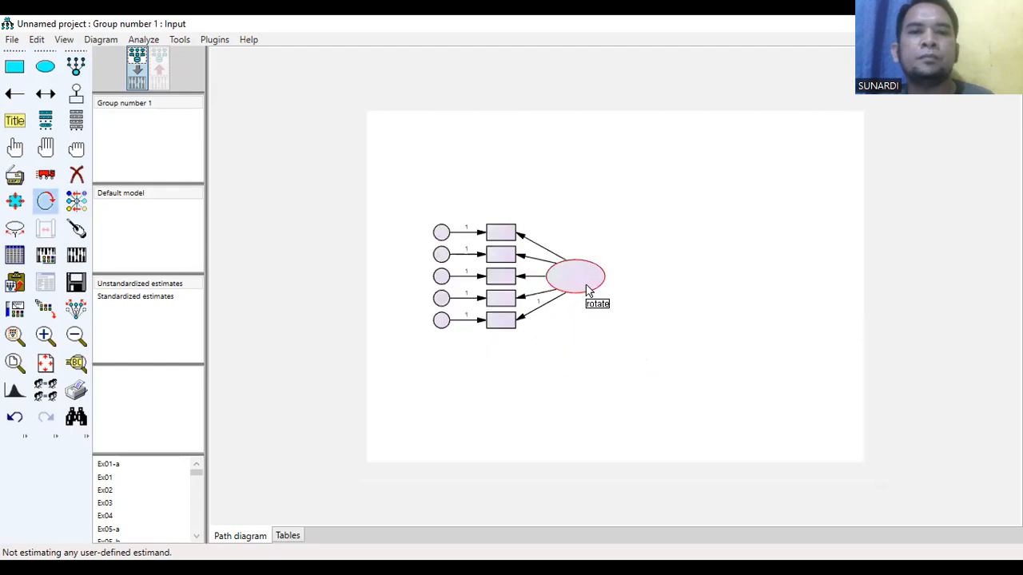